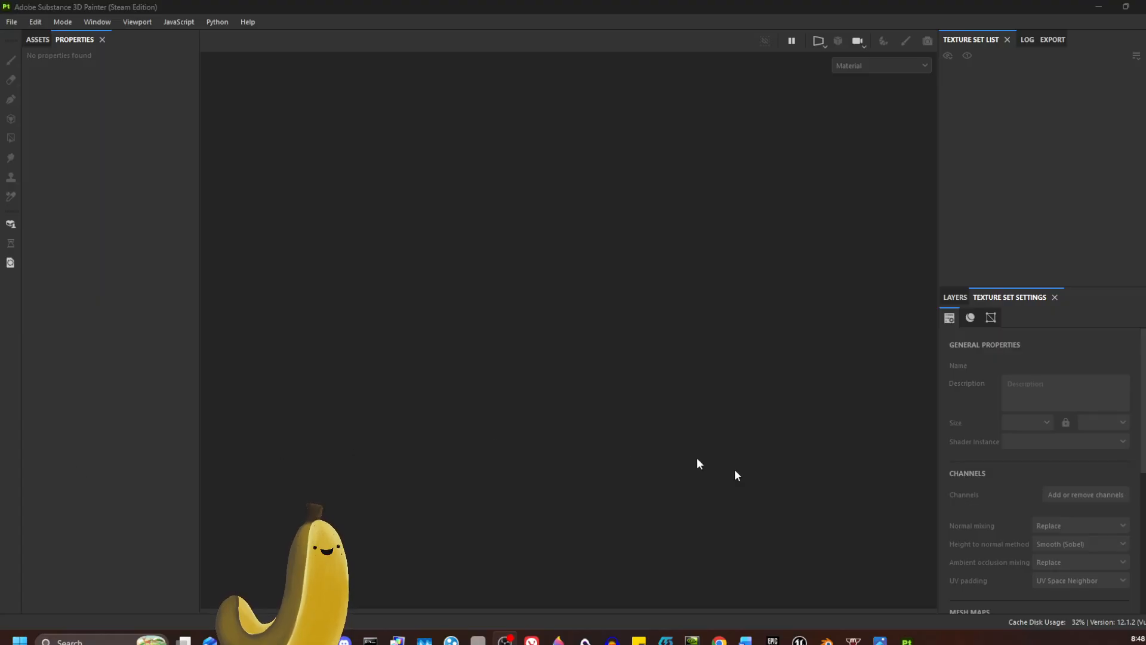
# Step: Look through the empty workspace's assets, properties, log, export options, layers and texture set settings
pyautogui.click(38, 40)
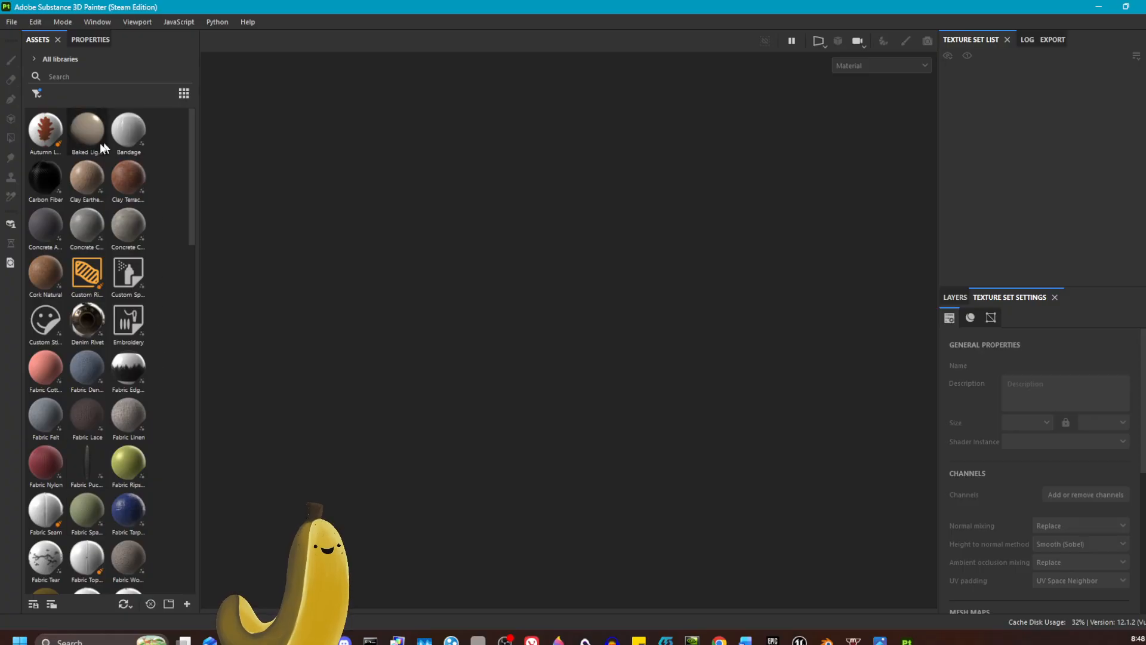
pyautogui.click(89, 39)
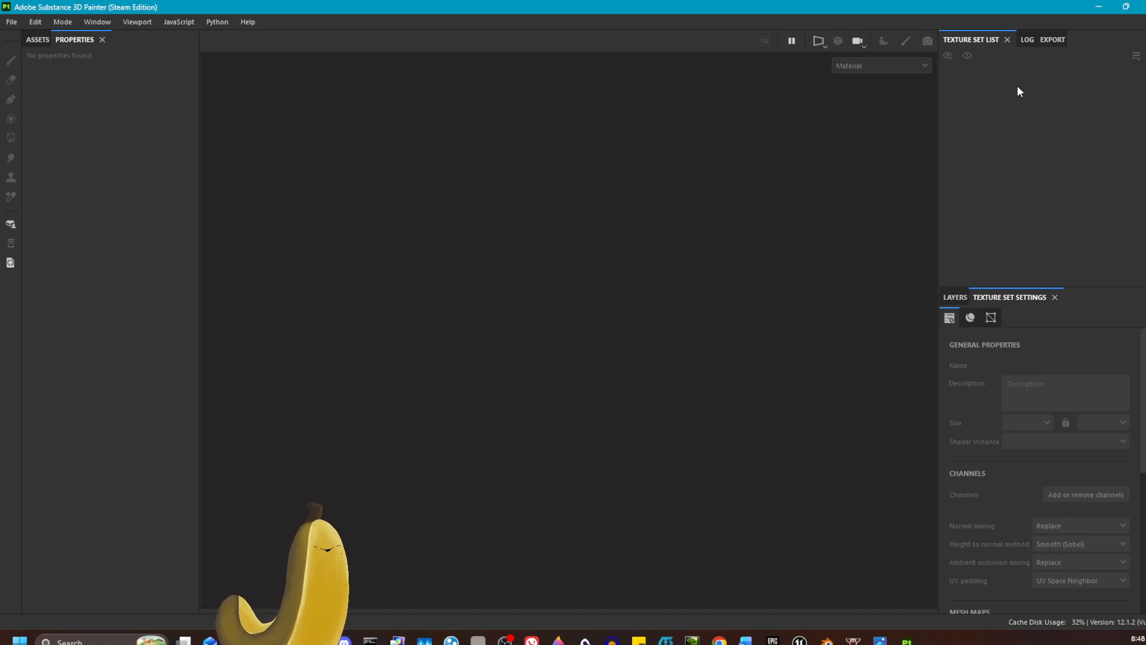
pyautogui.click(1028, 39)
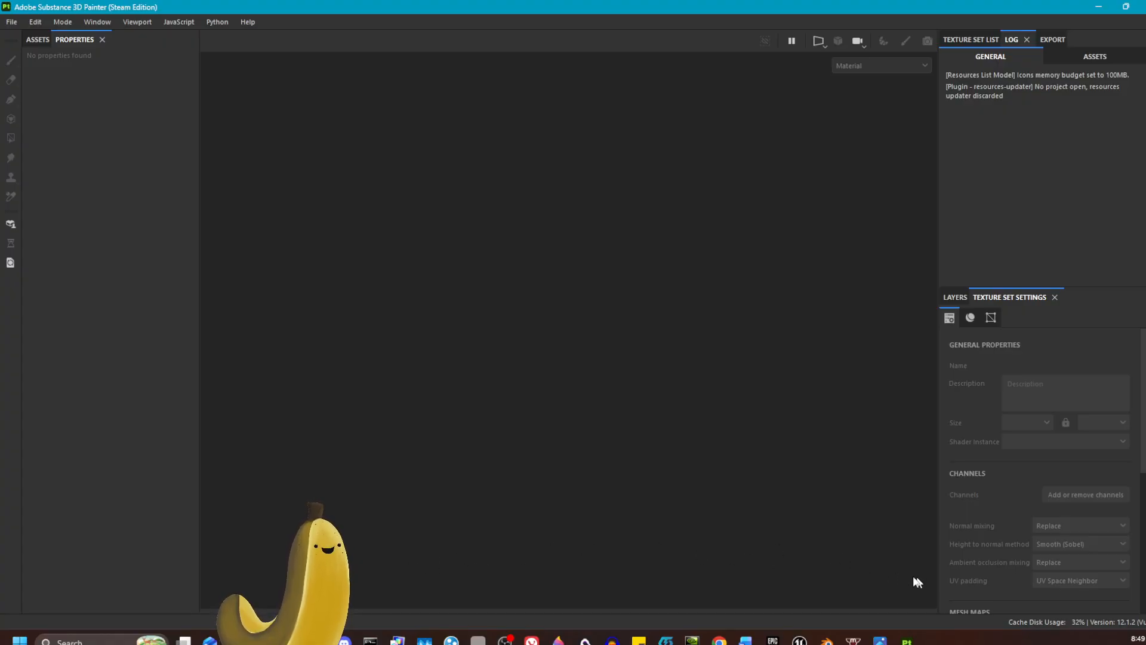
pyautogui.click(1053, 40)
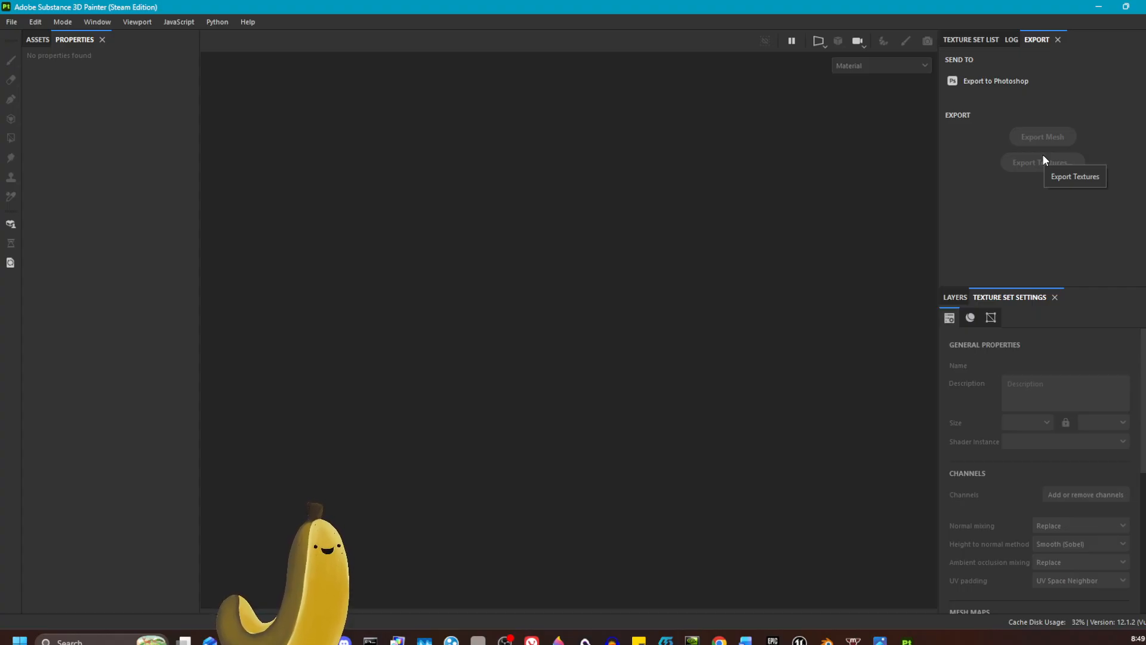
pyautogui.click(956, 298)
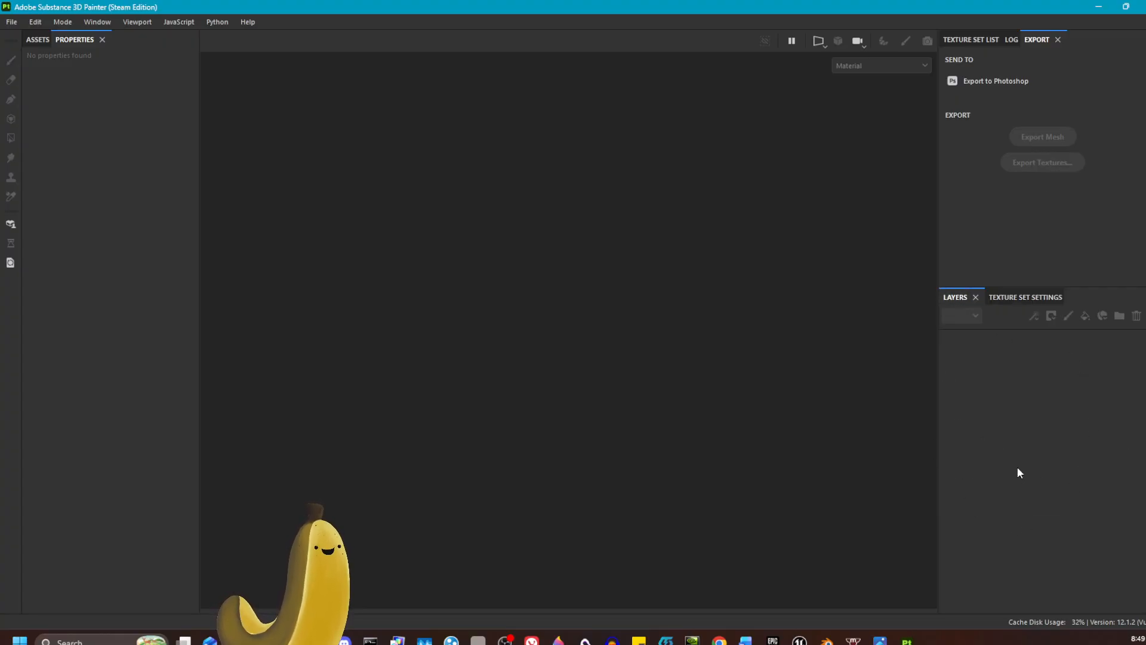
pyautogui.click(1023, 296)
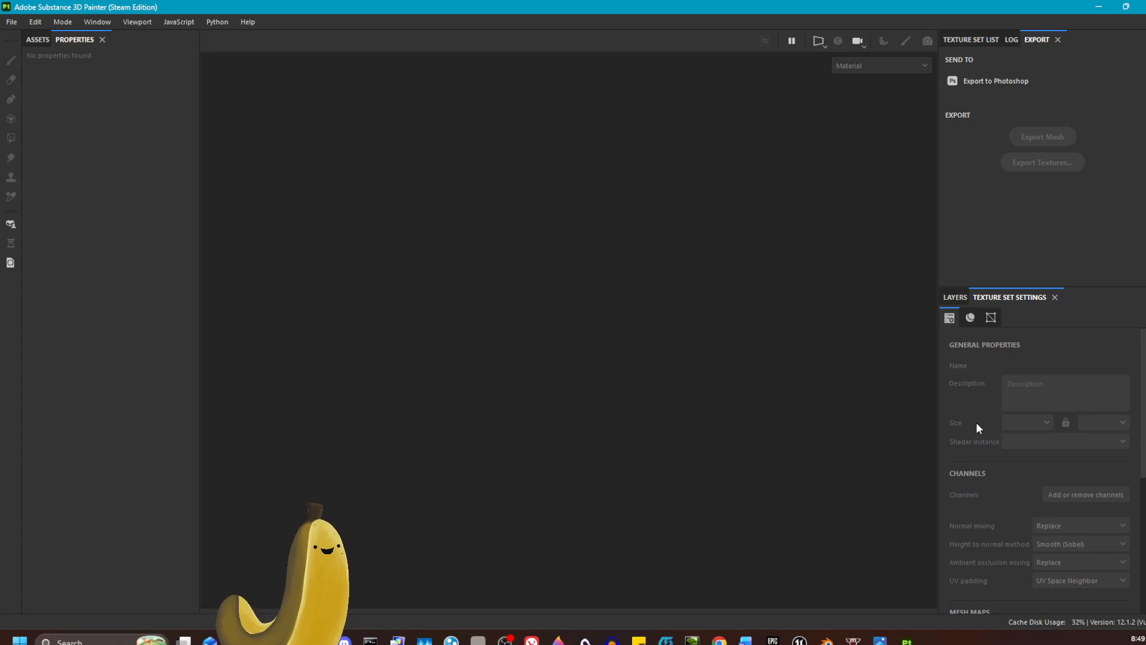
# Step: Start a new project and choose SK_Eotrike_TLCDefault from the NEW eo 2025 folder as its 3D mesh
pyautogui.click(12, 22)
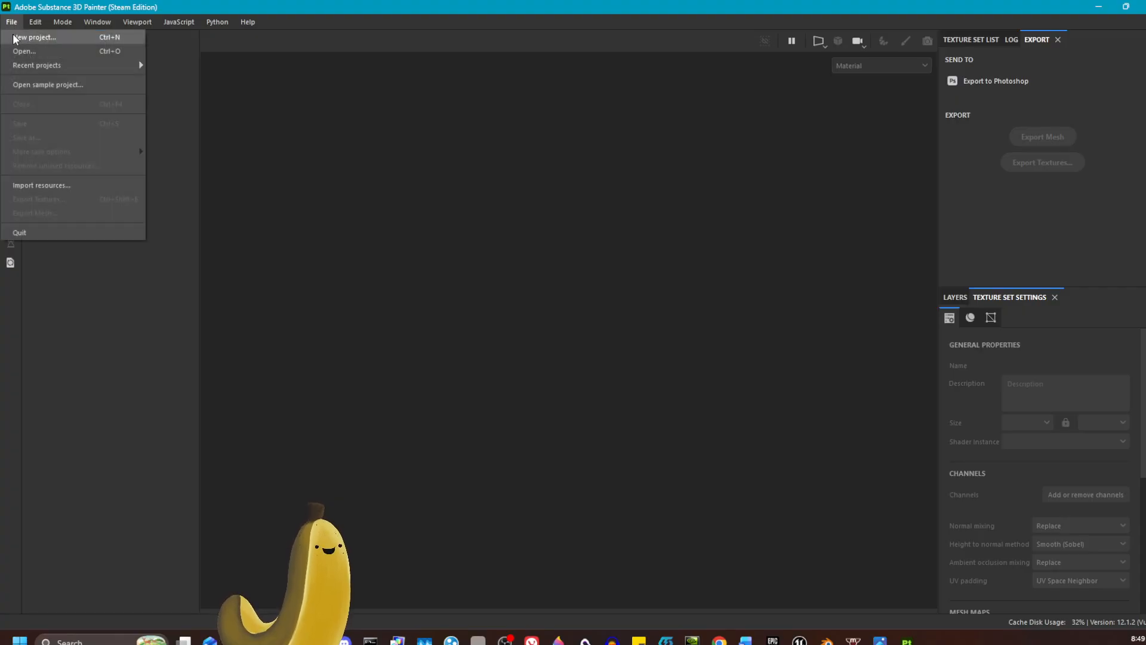
pyautogui.click(14, 37)
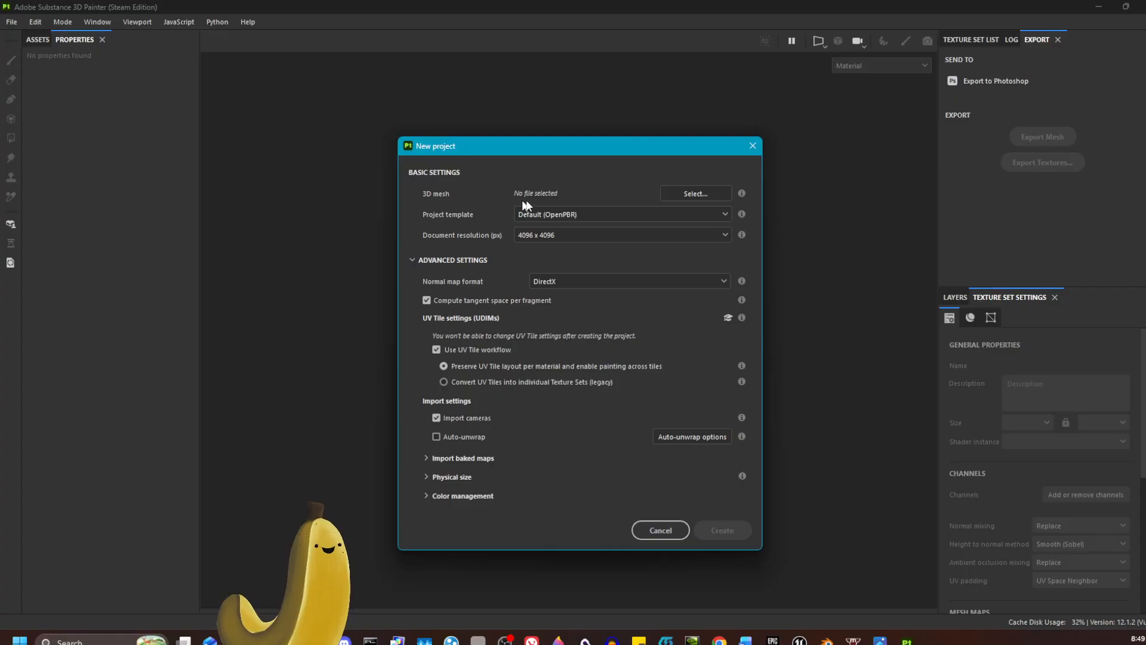
pyautogui.click(708, 193)
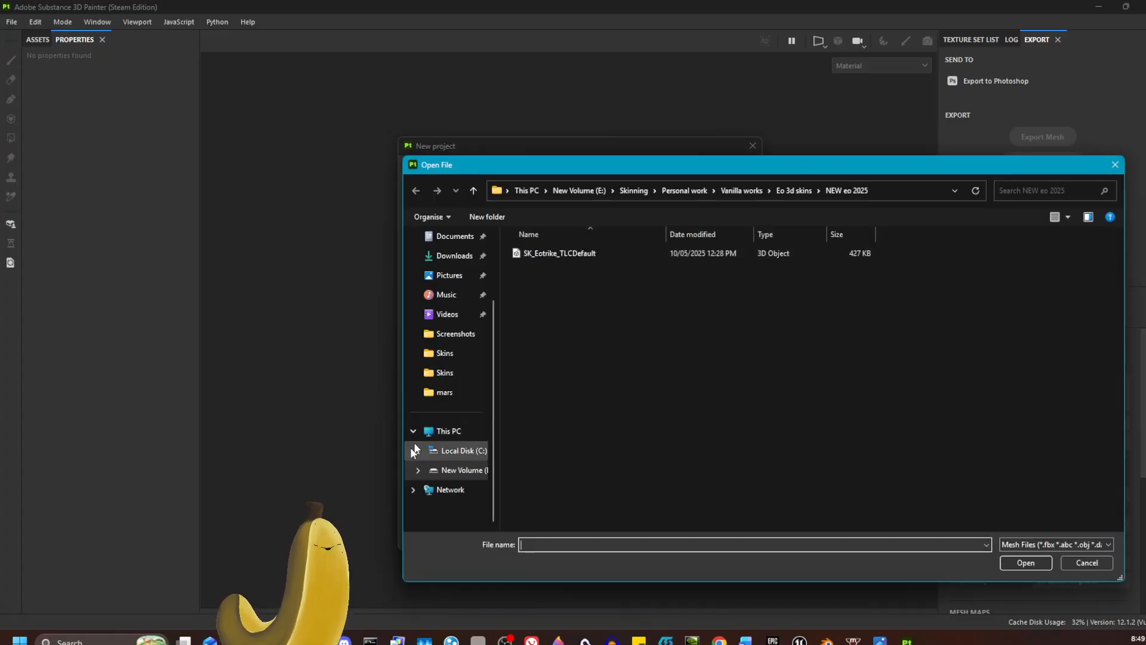
pyautogui.click(574, 254)
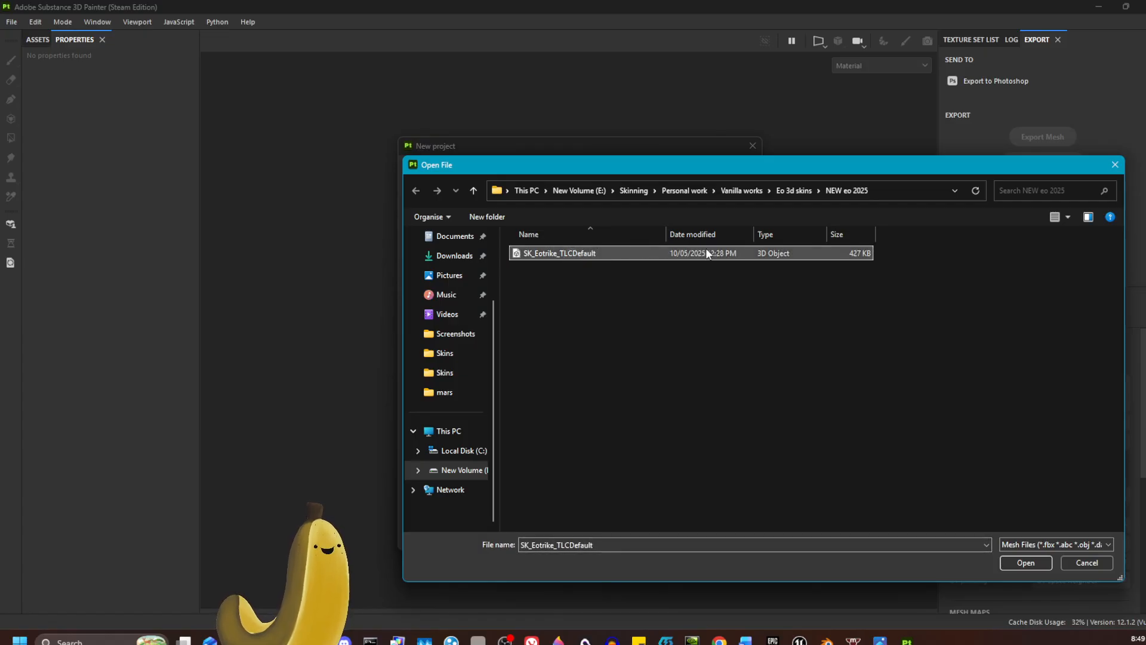
pyautogui.click(1026, 563)
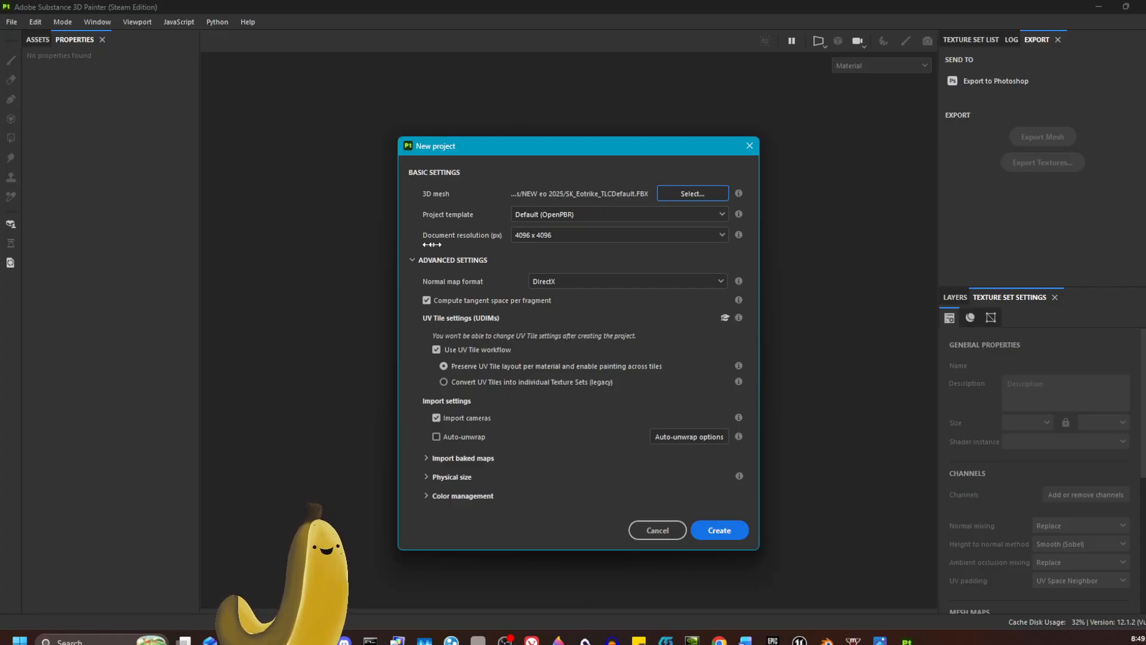
# Step: Choose 4096 x 4096 as the new project's document resolution
pyautogui.click(564, 235)
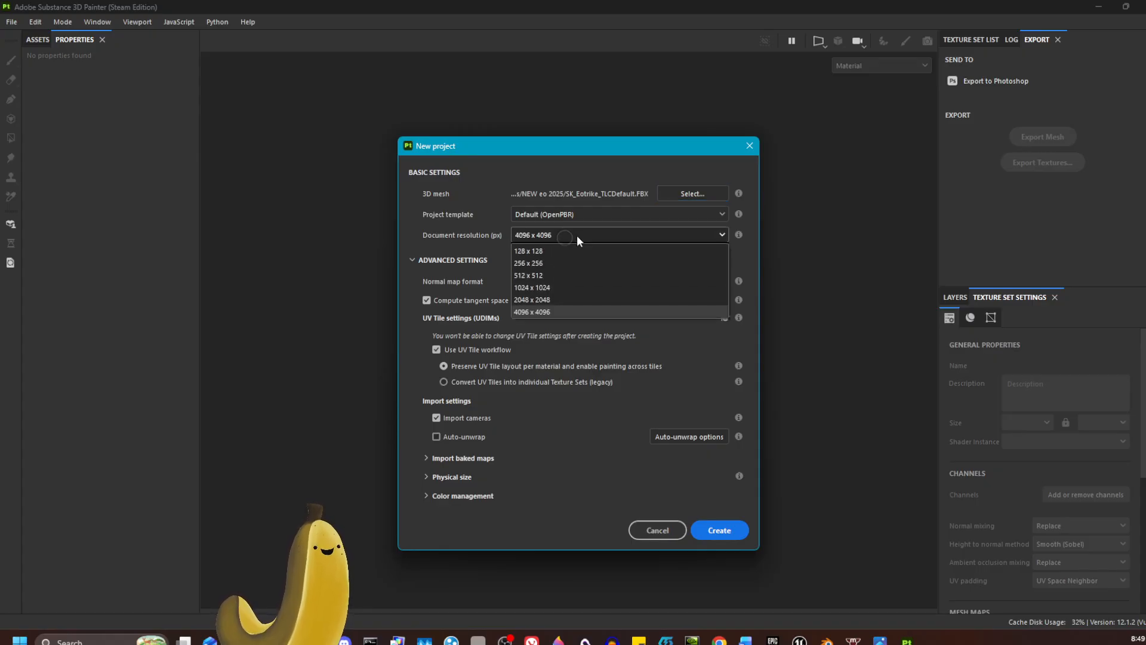
pyautogui.click(578, 235)
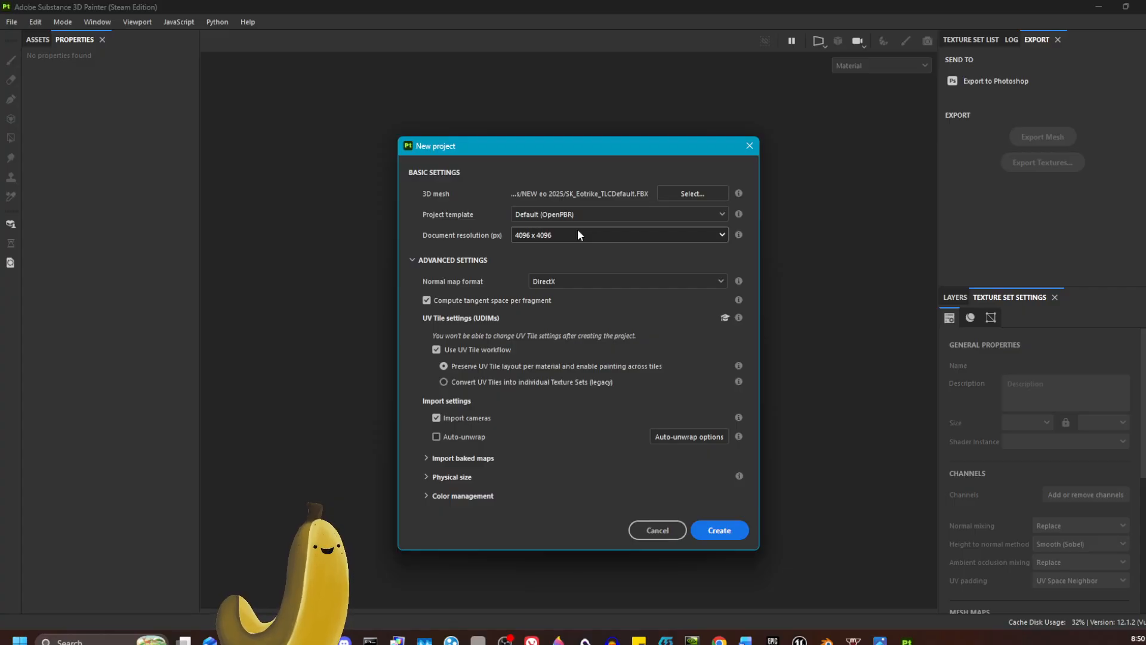
pyautogui.click(577, 232)
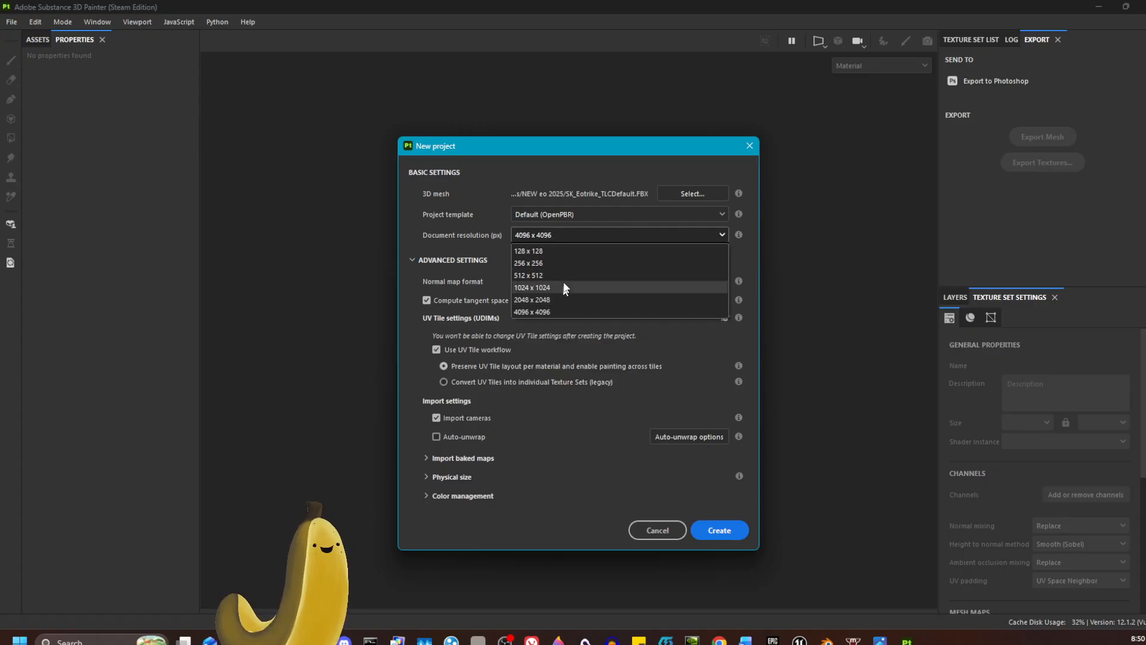
pyautogui.click(560, 312)
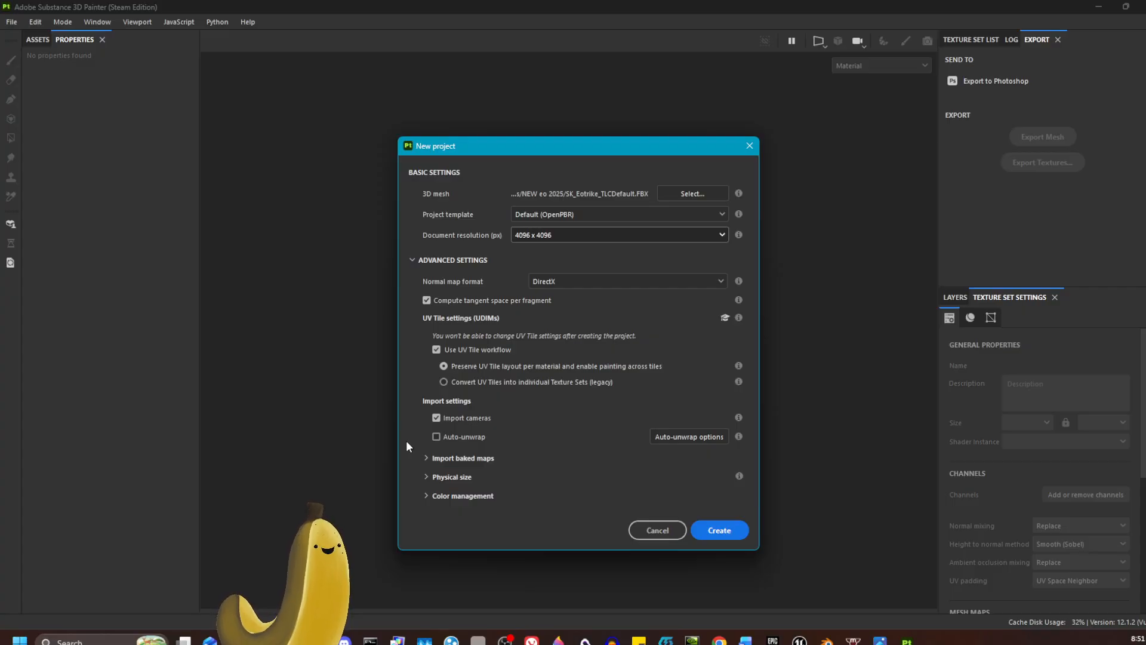
# Step: Expand the options for importing baked maps and create the project without adding any maps
pyautogui.click(427, 459)
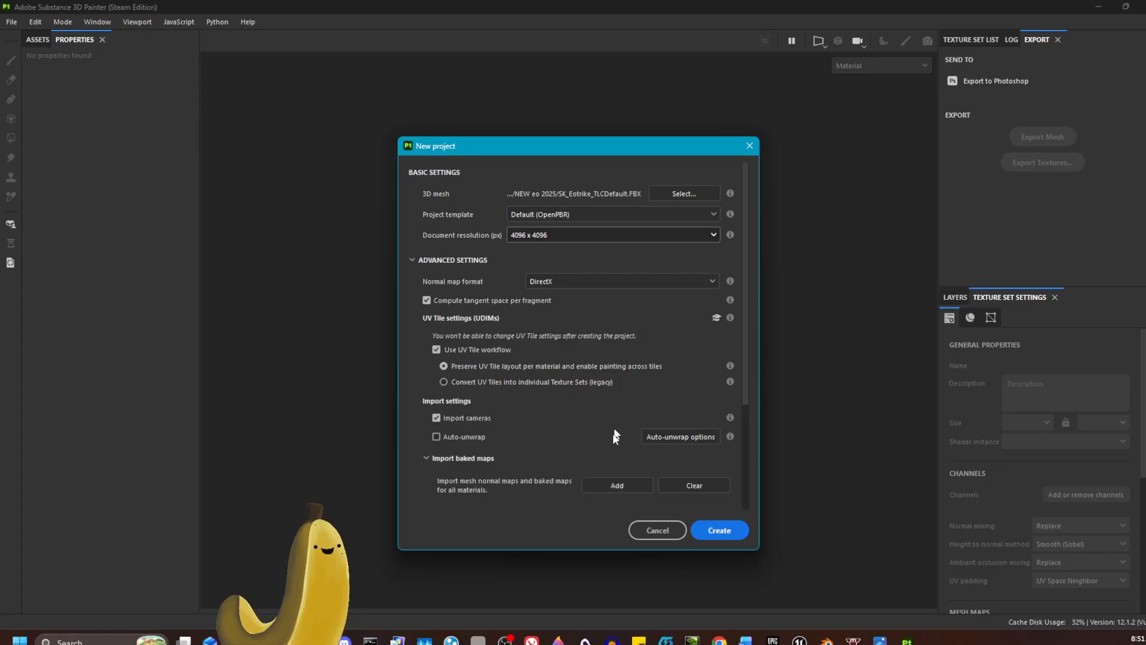
pyautogui.scroll(-2, 607, 443)
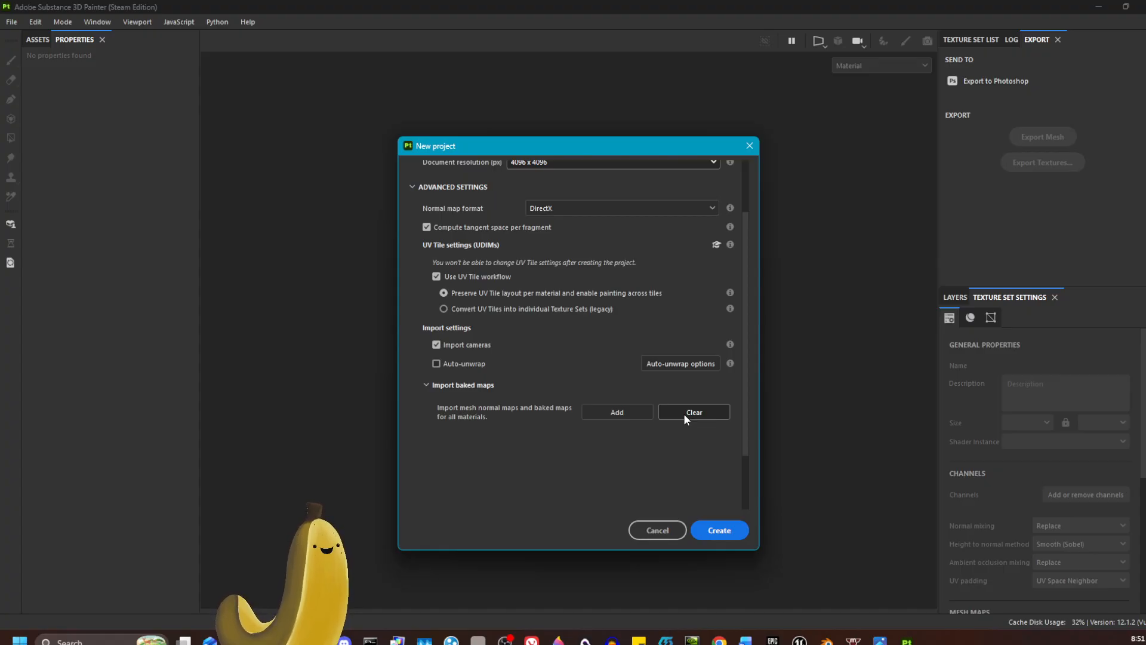
pyautogui.click(728, 531)
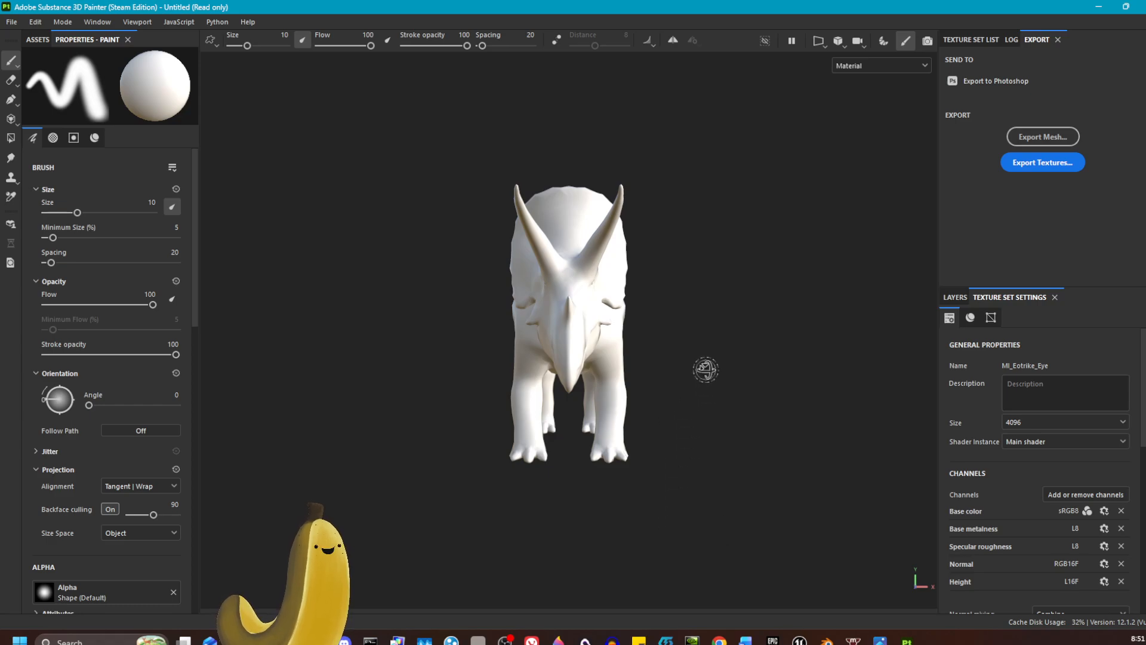
# Step: View the dinosaur model from the side and display the project's texture set list and layer stack
pyautogui.keyDown('alt'); pyautogui.moveTo(703, 370); pyautogui.dragTo(617, 381); pyautogui.keyUp('alt')
pyautogui.keyDown('alt'); pyautogui.moveTo(617, 382); pyautogui.dragTo(482, 482, button='middle'); pyautogui.keyUp('alt')
pyautogui.keyDown('alt'); pyautogui.moveTo(618, 405); pyautogui.dragTo(496, 384); pyautogui.keyUp('alt')
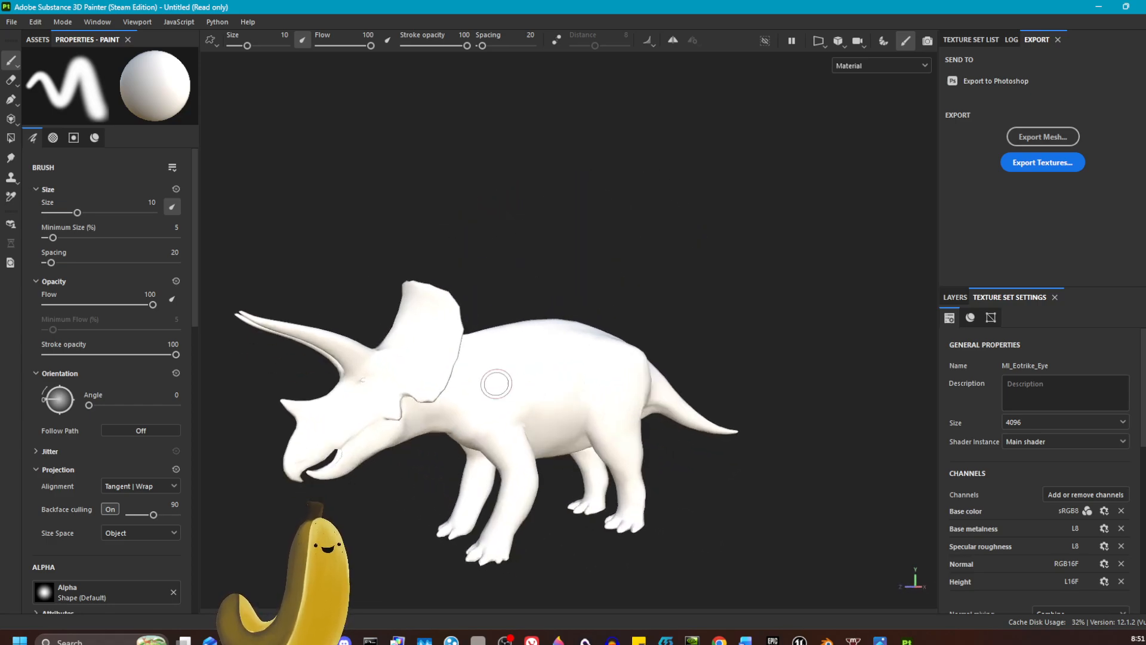
pyautogui.keyDown('alt'); pyautogui.moveTo(496, 383); pyautogui.dragTo(566, 362, button='middle'); pyautogui.keyUp('alt')
pyautogui.click(970, 40)
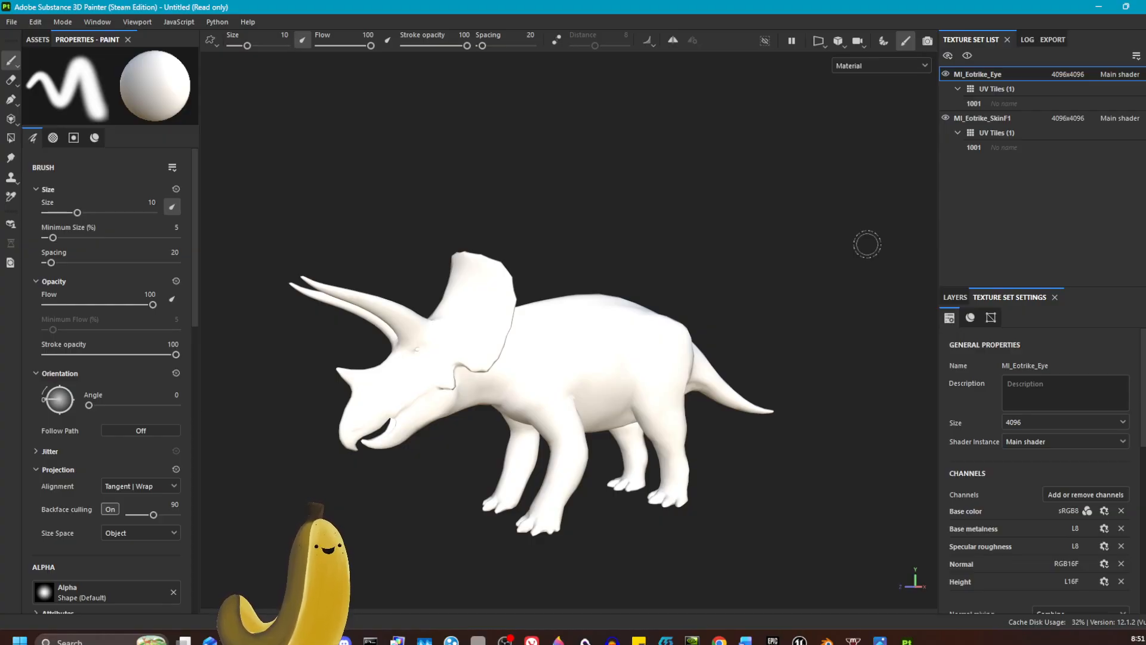
pyautogui.click(953, 297)
# Step: Filter the asset library to show brushes
pyautogui.click(36, 39)
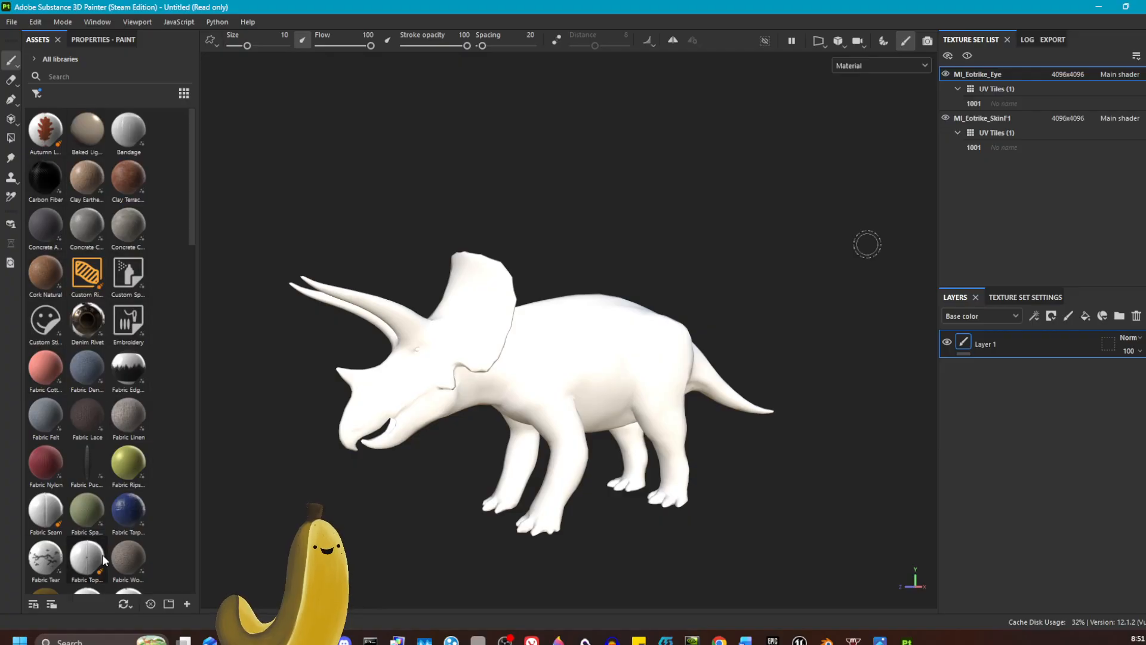
pyautogui.moveTo(103, 557)
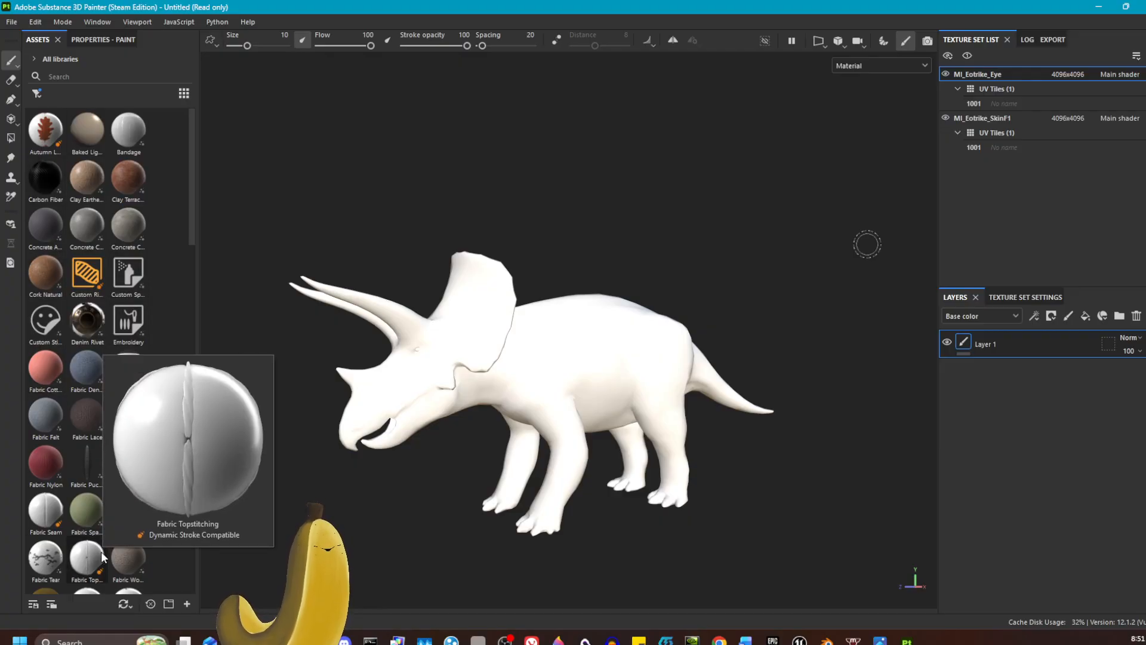
pyautogui.click(37, 93)
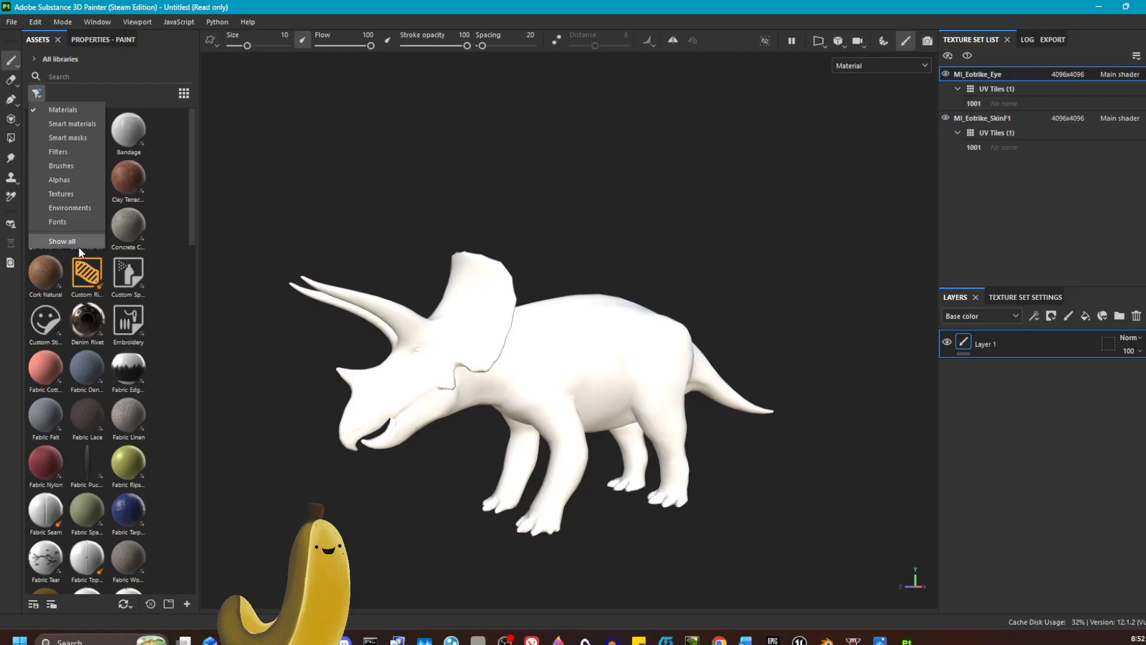
pyautogui.click(81, 166)
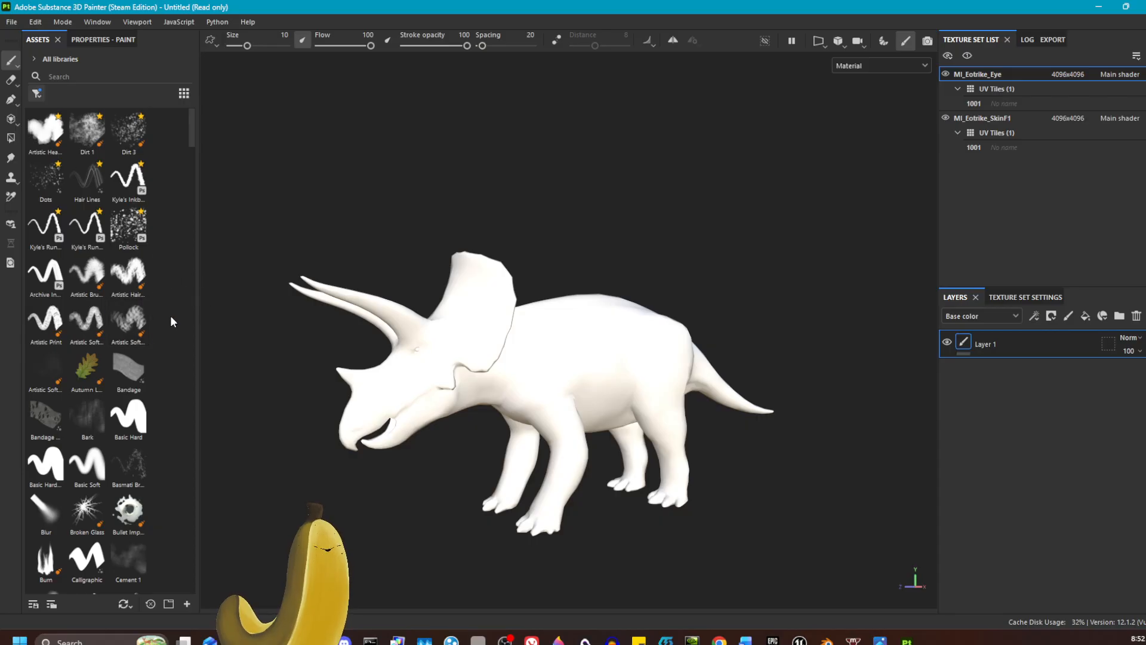
# Step: Review the paint brush's size, opacity, orientation and projection properties, and return to the brush library
pyautogui.click(95, 39)
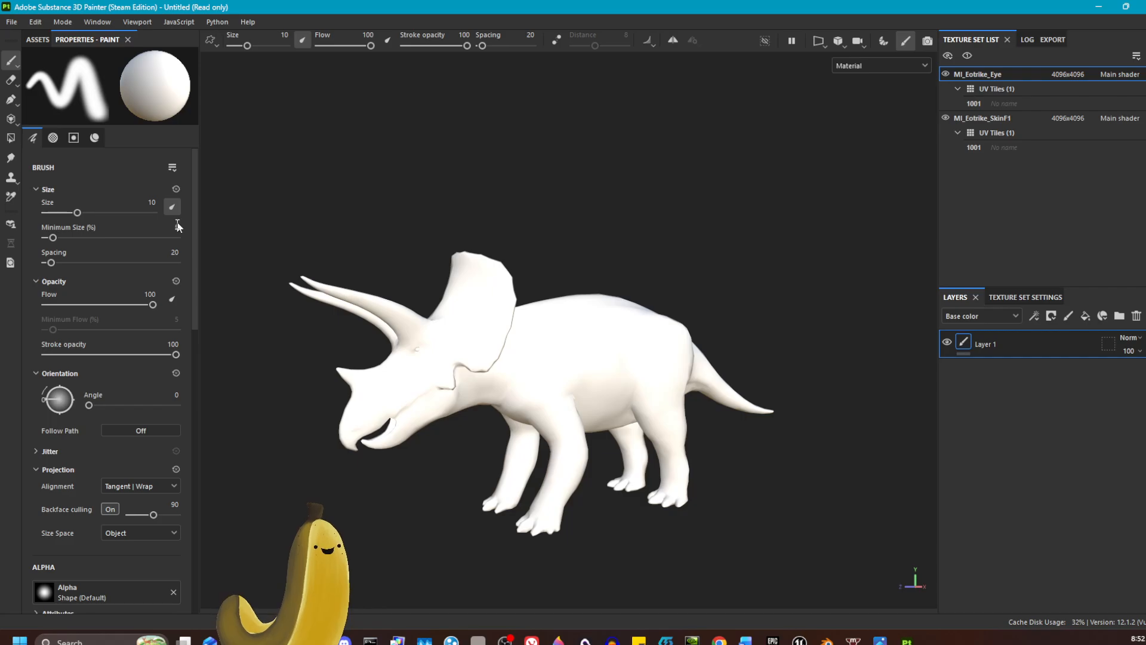
pyautogui.scroll(-1, 195, 277)
pyautogui.moveTo(195, 277)
pyautogui.mouseDown()
pyautogui.moveTo(192, 469)
pyautogui.moveTo(185, 220)
pyautogui.mouseUp()
pyautogui.click(35, 41)
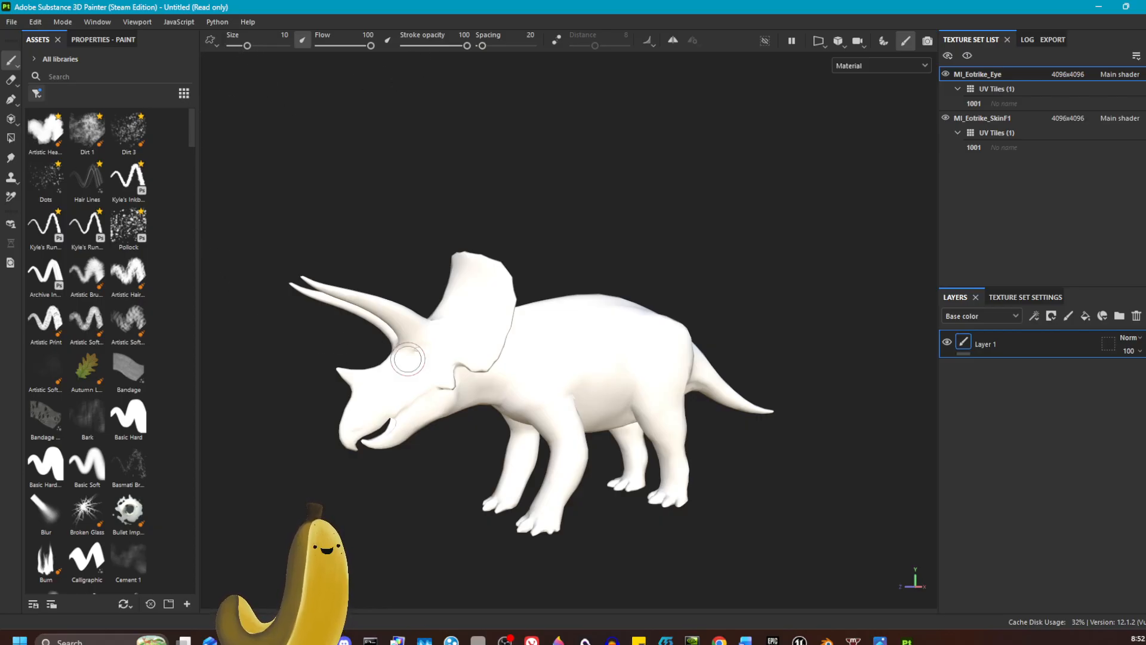
# Step: Turn on symmetry and check the mirror line along the dinosaur's back and head
pyautogui.click(673, 41)
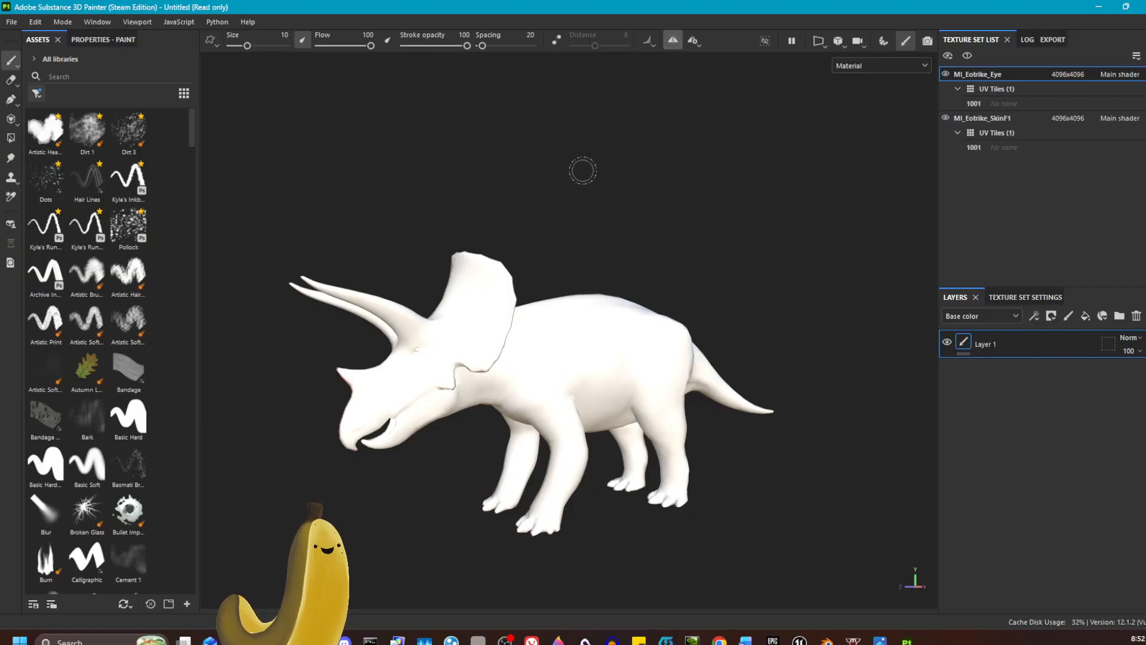
pyautogui.moveTo(606, 193)
pyautogui.keyDown('alt'); pyautogui.mouseDown()
pyautogui.moveTo(731, 210)
pyautogui.moveTo(805, 243)
pyautogui.moveTo(686, 243)
pyautogui.moveTo(691, 276)
pyautogui.moveTo(697, 232)
pyautogui.moveTo(734, 225)
pyautogui.moveTo(721, 287)
pyautogui.mouseUp(); pyautogui.keyUp('alt')
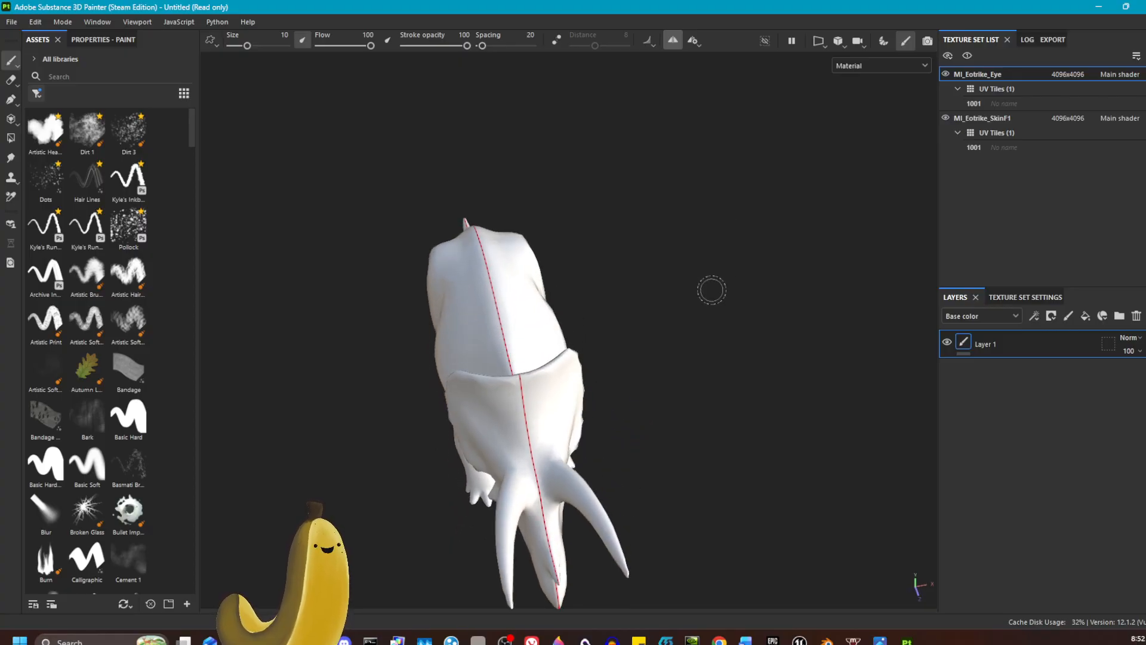
pyautogui.keyDown('alt'); pyautogui.moveTo(749, 213); pyautogui.dragTo(663, 162); pyautogui.keyUp('alt')
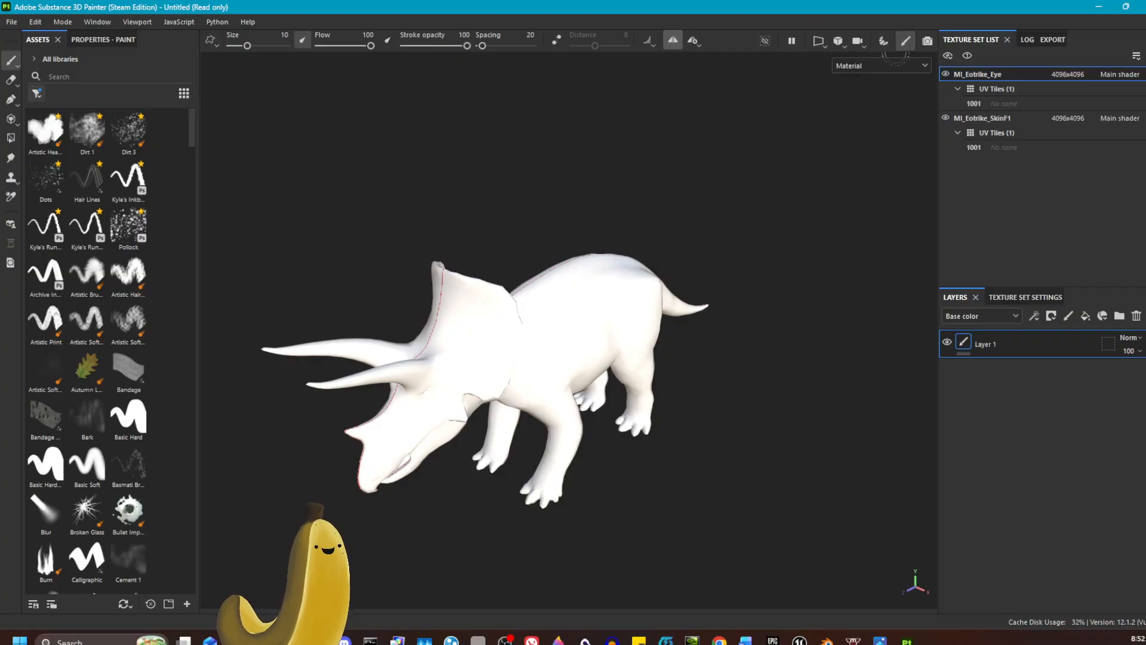
# Step: Switch to the combined 3D/2D view and select the MI_Eotrike_SkinF1 texture set
pyautogui.click(819, 42)
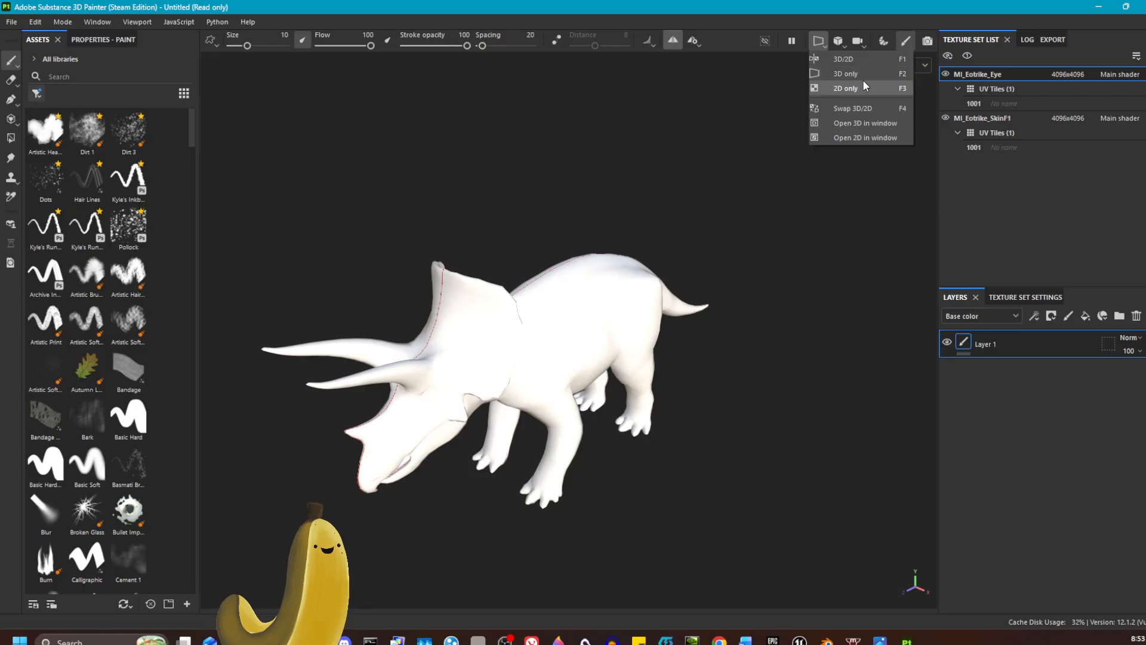
pyautogui.click(858, 59)
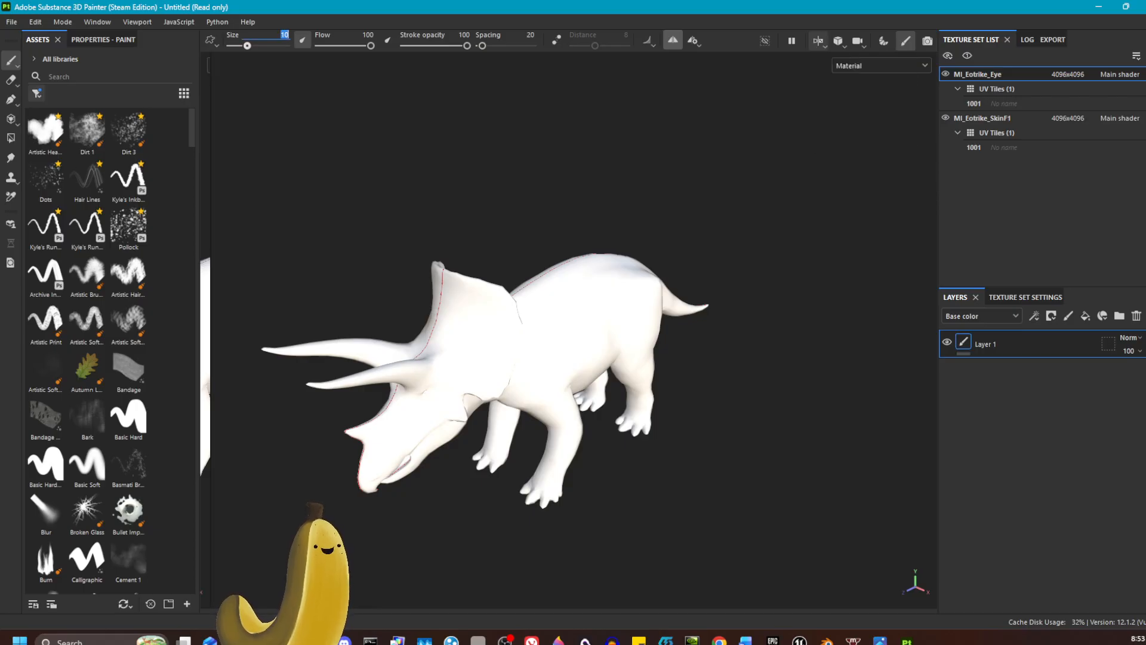
pyautogui.click(986, 119)
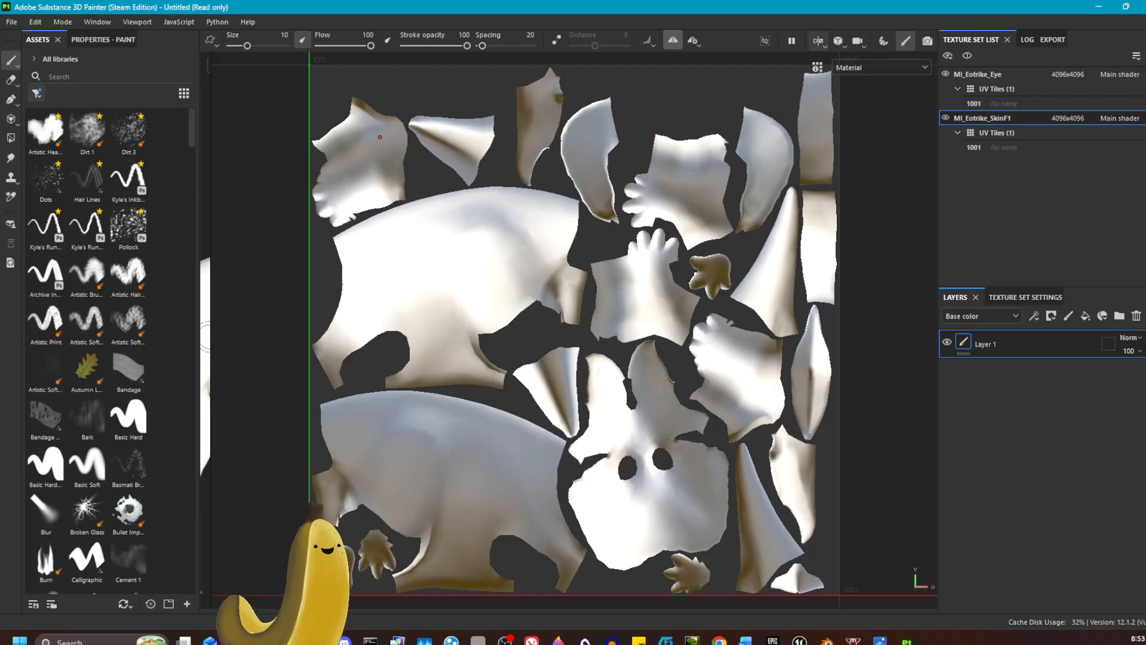
# Step: View the skin's UV layout in 2D only, and return to the 3D-only view with the model seen from the side
pyautogui.click(821, 42)
pyautogui.click(845, 88)
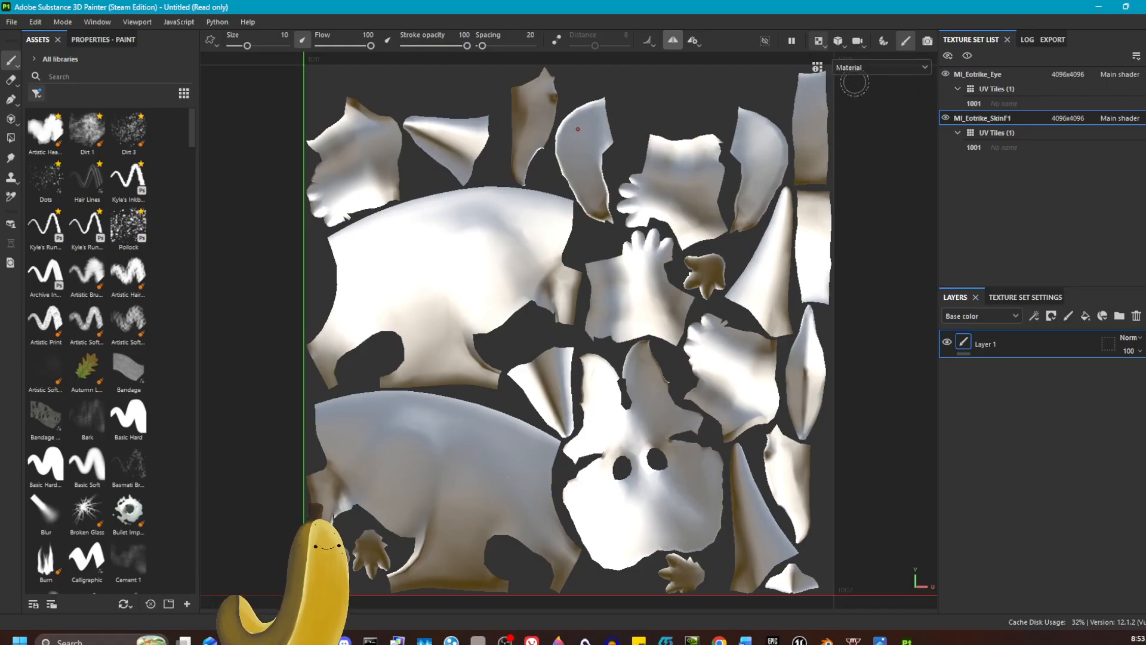
pyautogui.click(819, 41)
pyautogui.click(848, 74)
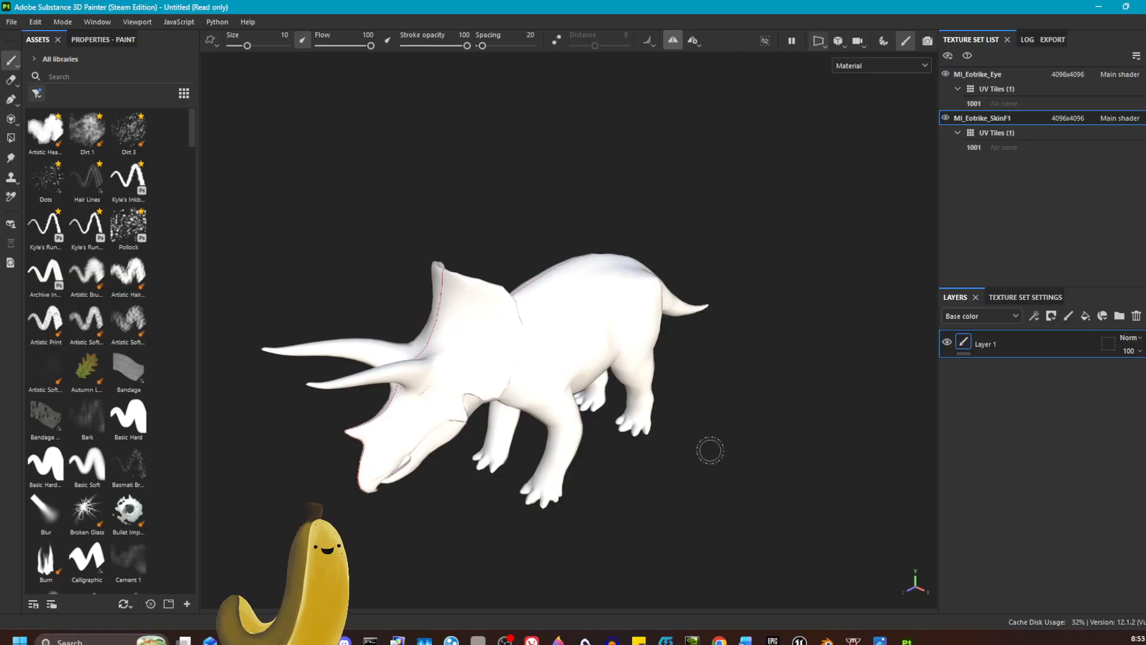
pyautogui.keyDown('alt'); pyautogui.moveTo(737, 466); pyautogui.dragTo(683, 398); pyautogui.keyUp('alt')
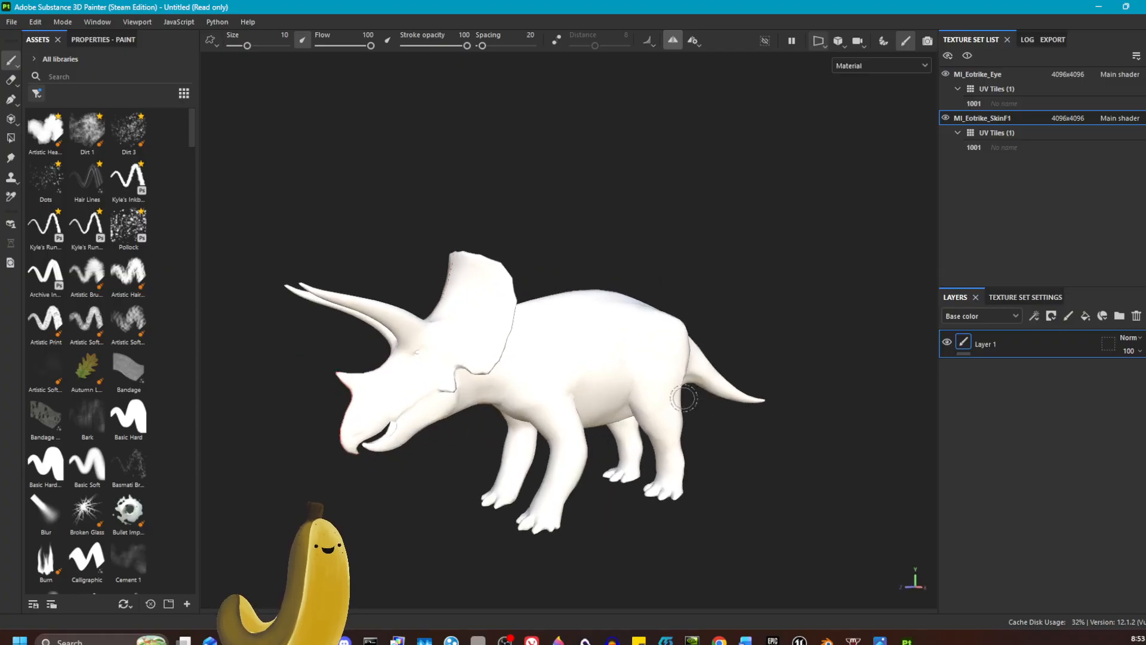
# Step: Show the triceratops in perspective view and examine its depth from a front three-quarter angle
pyautogui.click(841, 42)
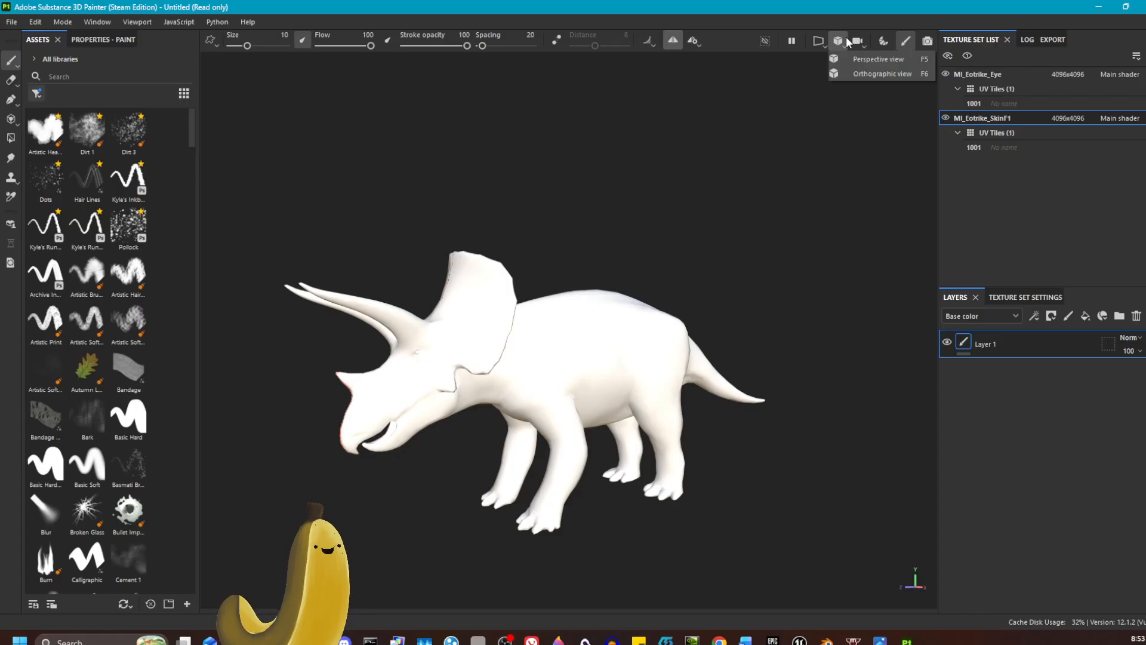
pyautogui.click(881, 59)
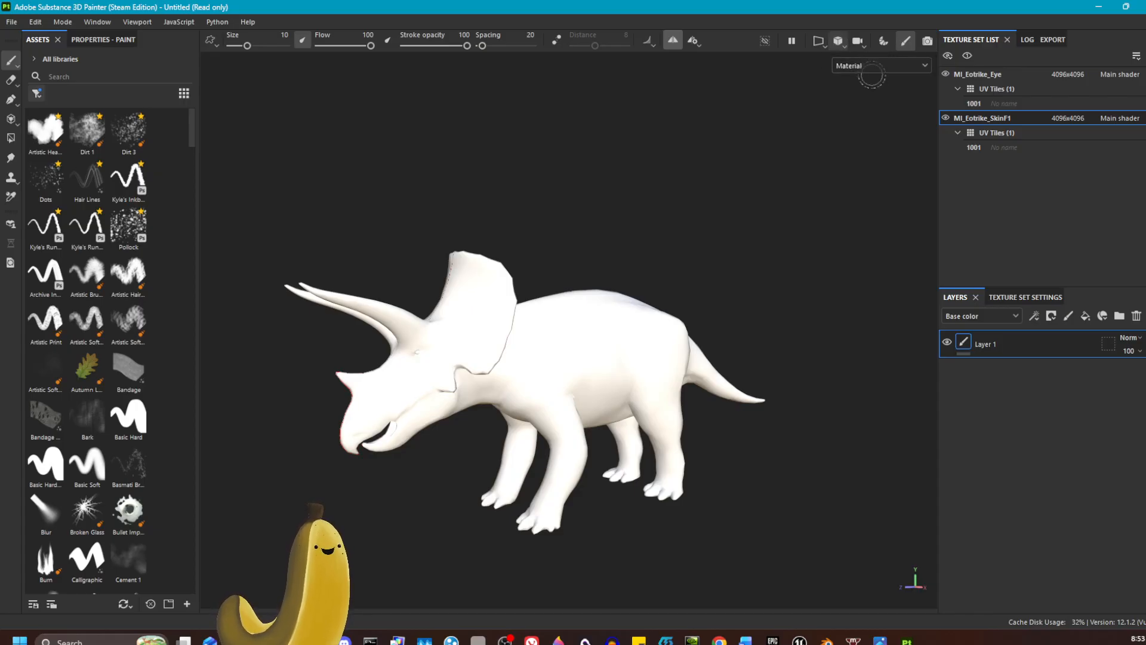
pyautogui.keyDown('alt'); pyautogui.moveTo(734, 455); pyautogui.dragTo(555, 418); pyautogui.keyUp('alt')
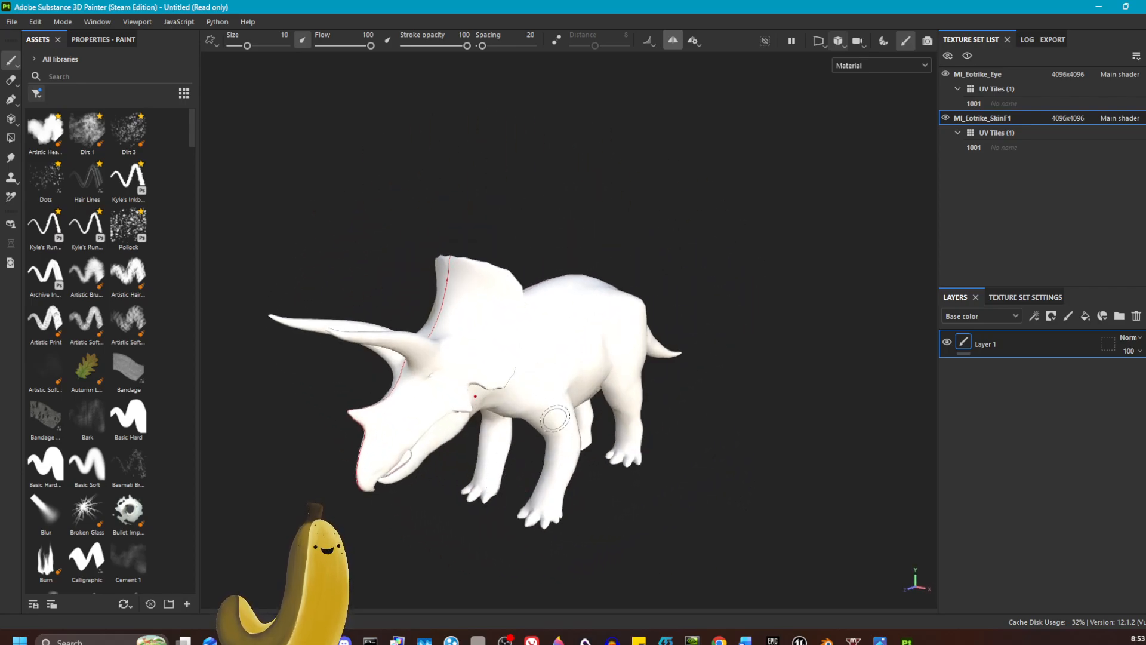
# Step: Switch the 3D viewport to orthographic view and inspect the triceratops from the side and front three-quarter angles
pyautogui.click(839, 42)
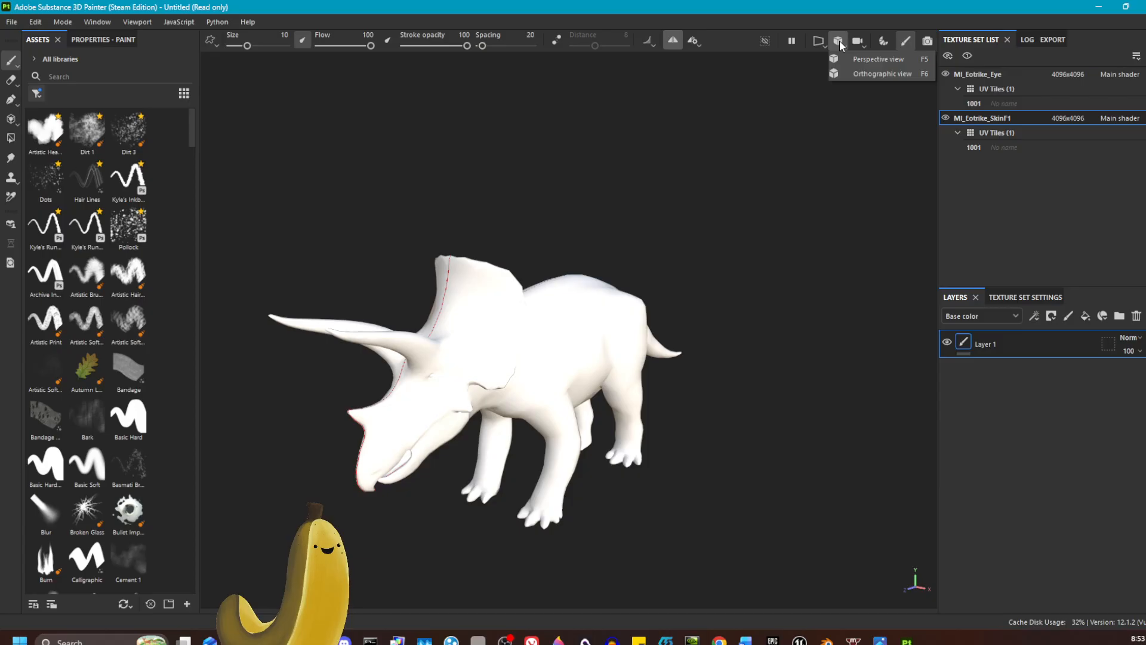
pyautogui.click(893, 74)
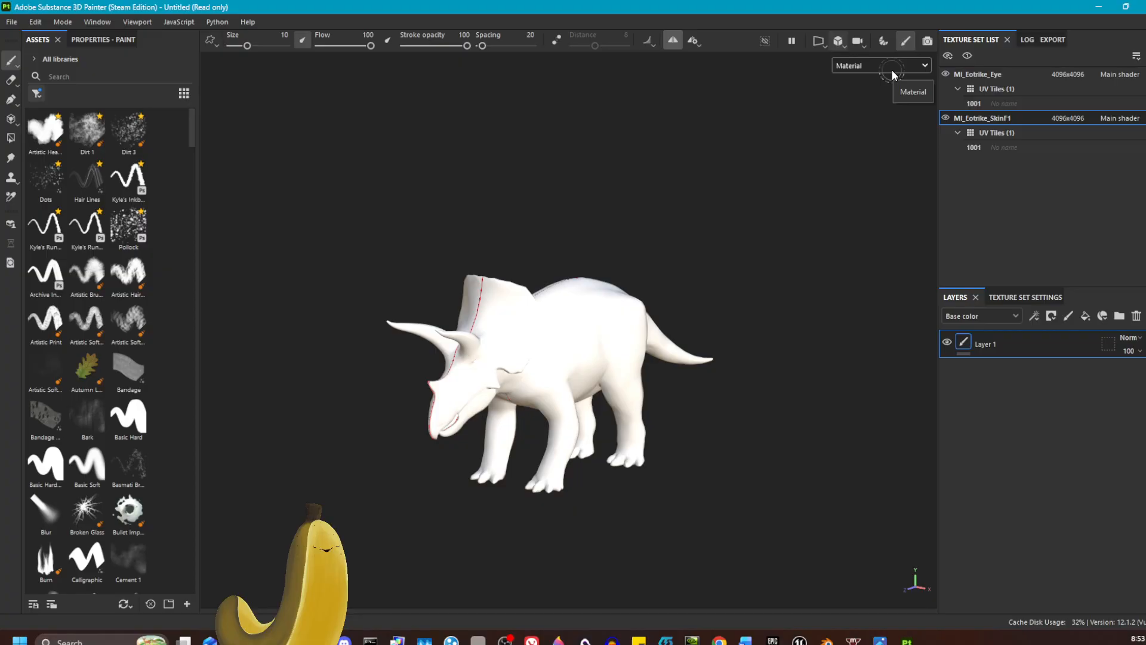
pyautogui.moveTo(785, 463)
pyautogui.keyDown('alt'); pyautogui.mouseDown()
pyautogui.moveTo(704, 496)
pyautogui.moveTo(654, 455)
pyautogui.moveTo(740, 424)
pyautogui.moveTo(774, 439)
pyautogui.mouseUp(); pyautogui.keyUp('alt')
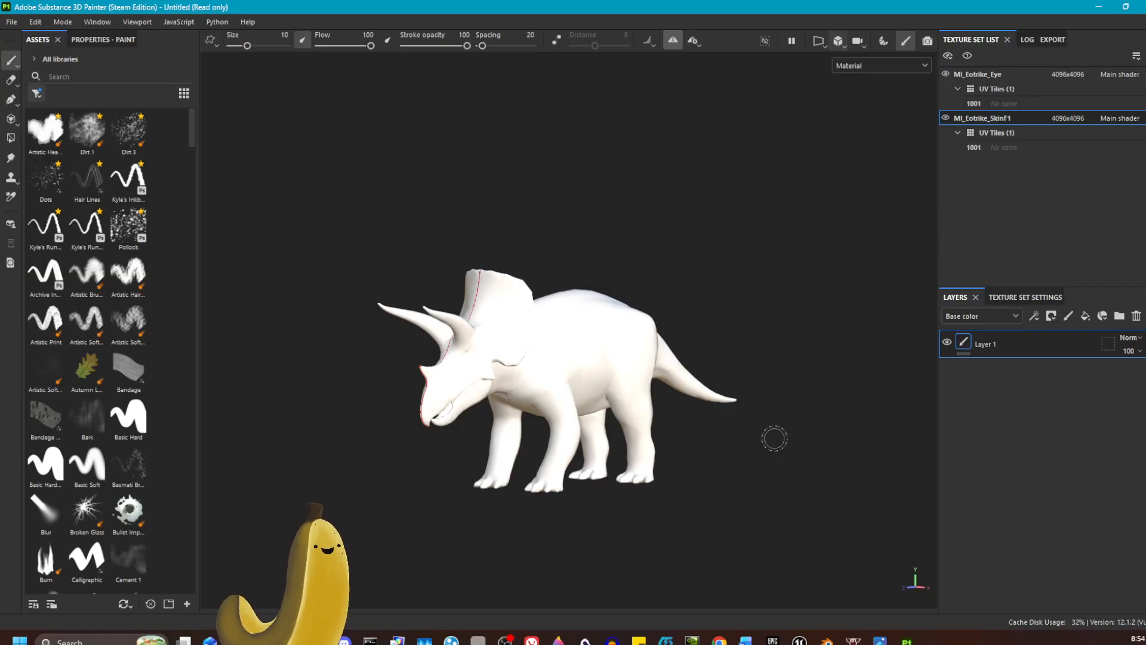
pyautogui.moveTo(682, 460)
pyautogui.keyDown('alt'); pyautogui.mouseDown()
pyautogui.moveTo(847, 448)
pyautogui.moveTo(550, 463)
pyautogui.moveTo(668, 430)
pyautogui.mouseUp(); pyautogui.keyUp('alt')
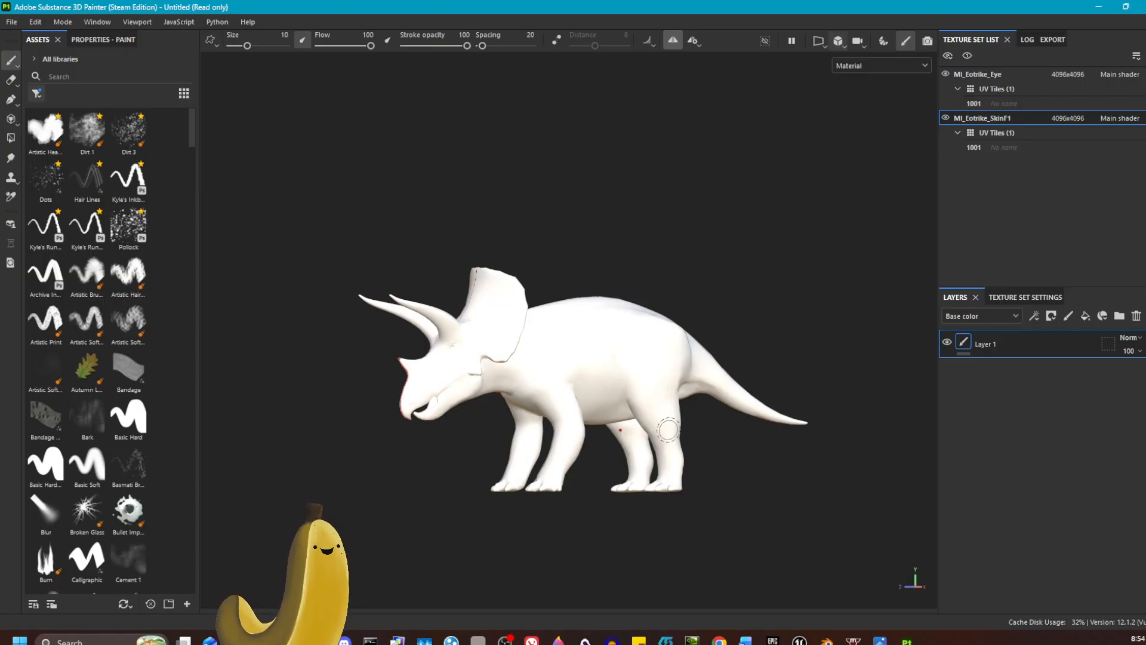
pyautogui.moveTo(668, 429)
pyautogui.keyDown('alt'); pyautogui.mouseDown()
pyautogui.moveTo(790, 458)
pyautogui.moveTo(714, 471)
pyautogui.moveTo(789, 469)
pyautogui.moveTo(639, 486)
pyautogui.moveTo(826, 481)
pyautogui.moveTo(614, 492)
pyautogui.moveTo(765, 471)
pyautogui.moveTo(634, 474)
pyautogui.moveTo(716, 473)
pyautogui.mouseUp(); pyautogui.keyUp('alt')
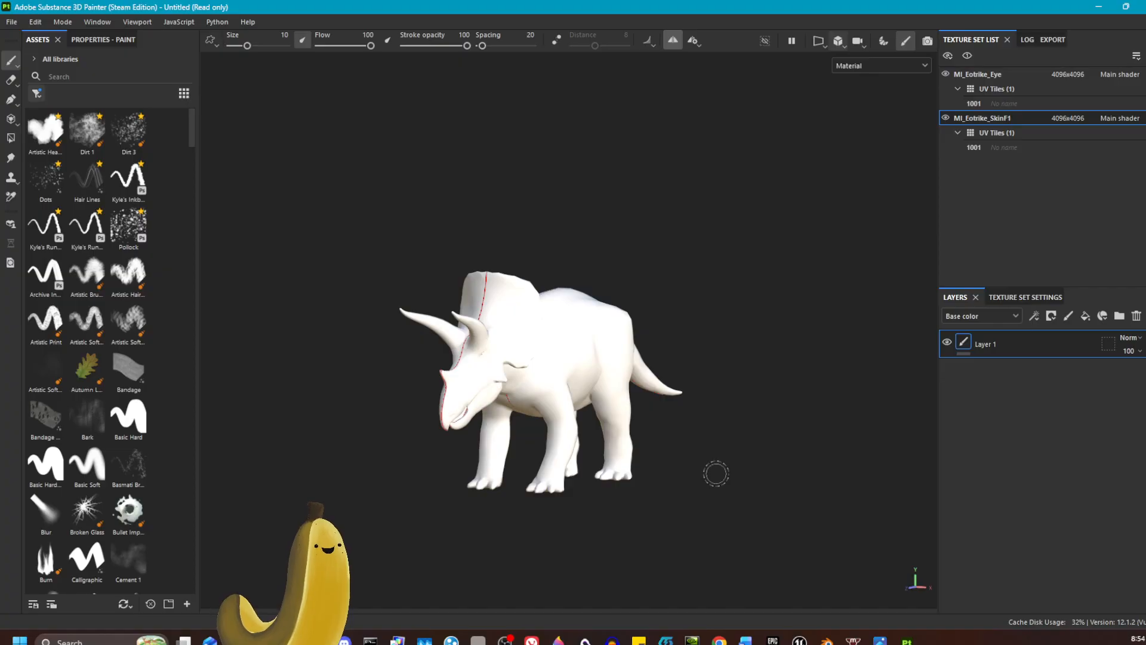
# Step: Display only the Base color channel and view the unlit dinosaur from the side
pyautogui.click(882, 67)
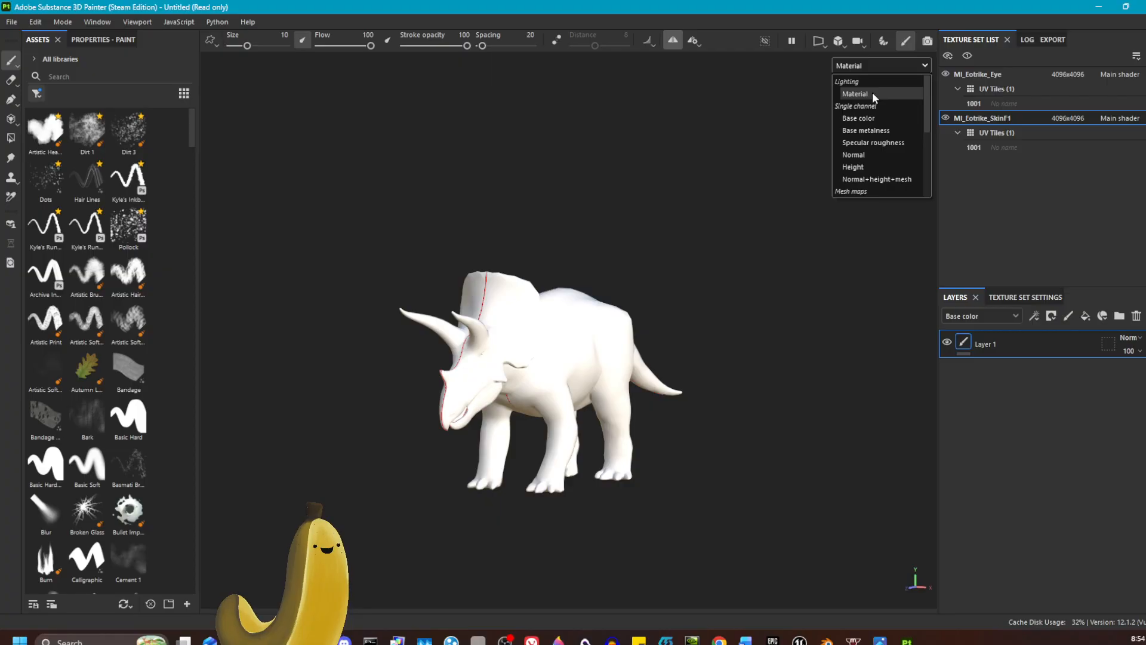
pyautogui.click(875, 117)
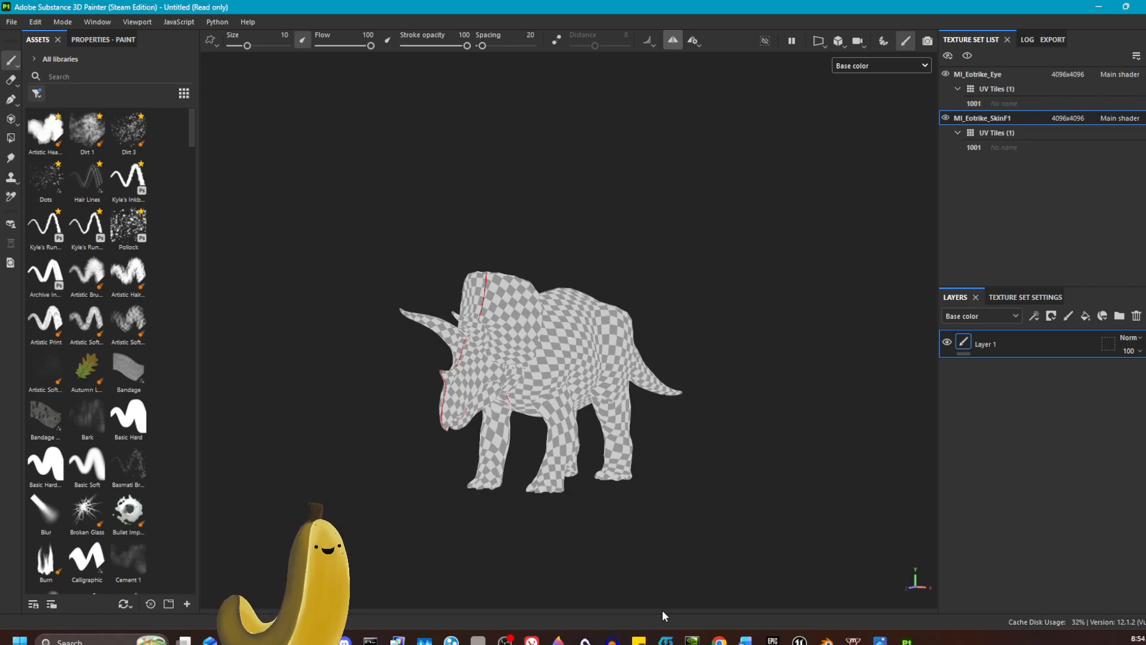
pyautogui.keyDown('alt'); pyautogui.moveTo(734, 414); pyautogui.dragTo(554, 401); pyautogui.keyUp('alt')
pyautogui.moveTo(788, 312); pyautogui.dragTo(699, 289, button='middle')
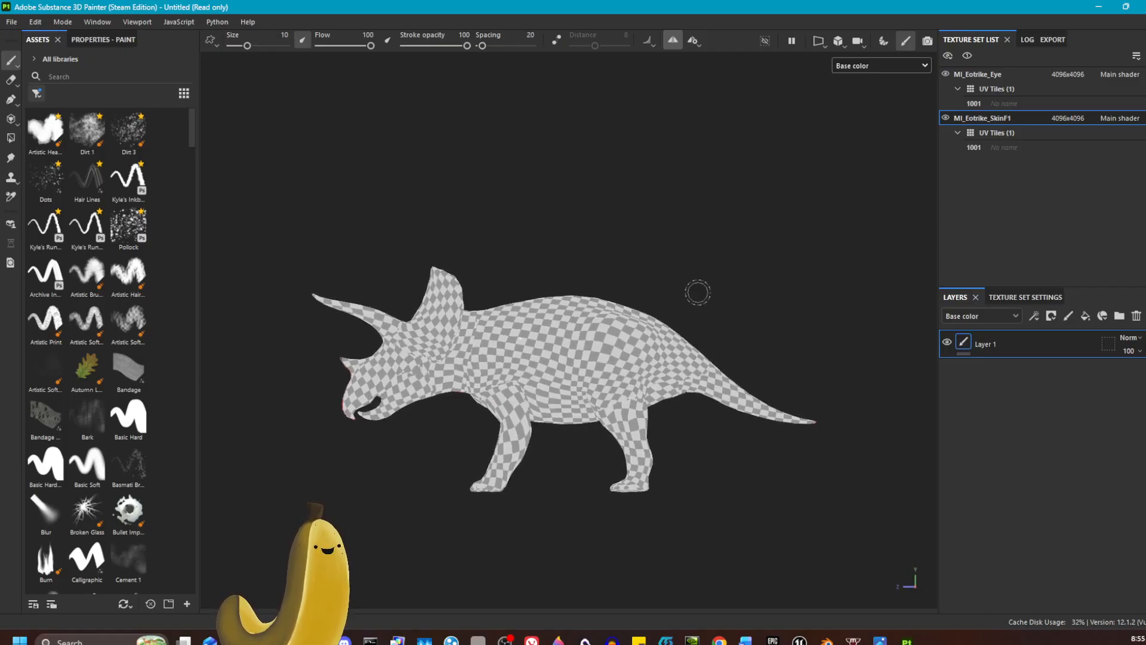
# Step: Compare the dinosaur's side profile in perspective view, and return to orthographic view
pyautogui.click(840, 44)
pyautogui.click(869, 59)
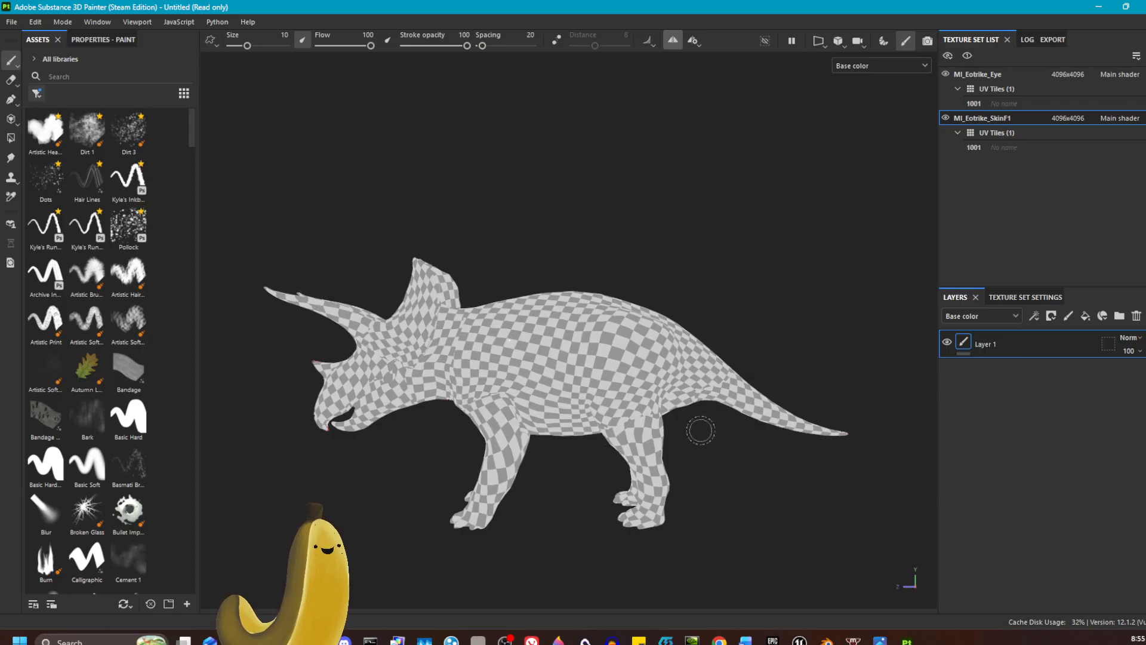
pyautogui.click(840, 42)
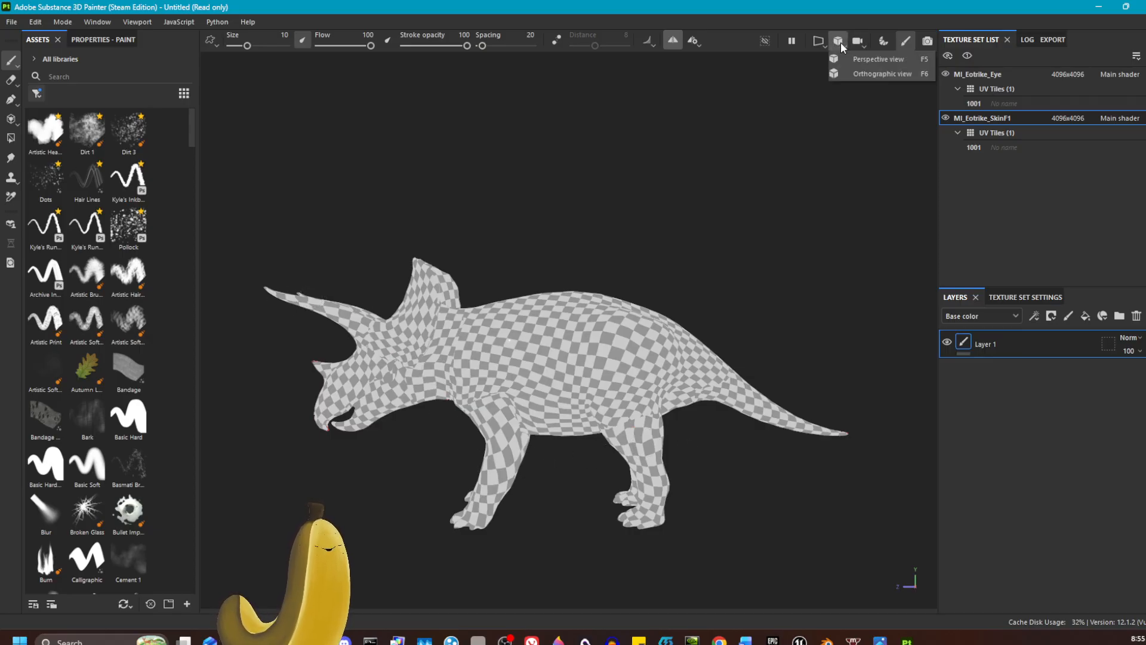
pyautogui.click(878, 73)
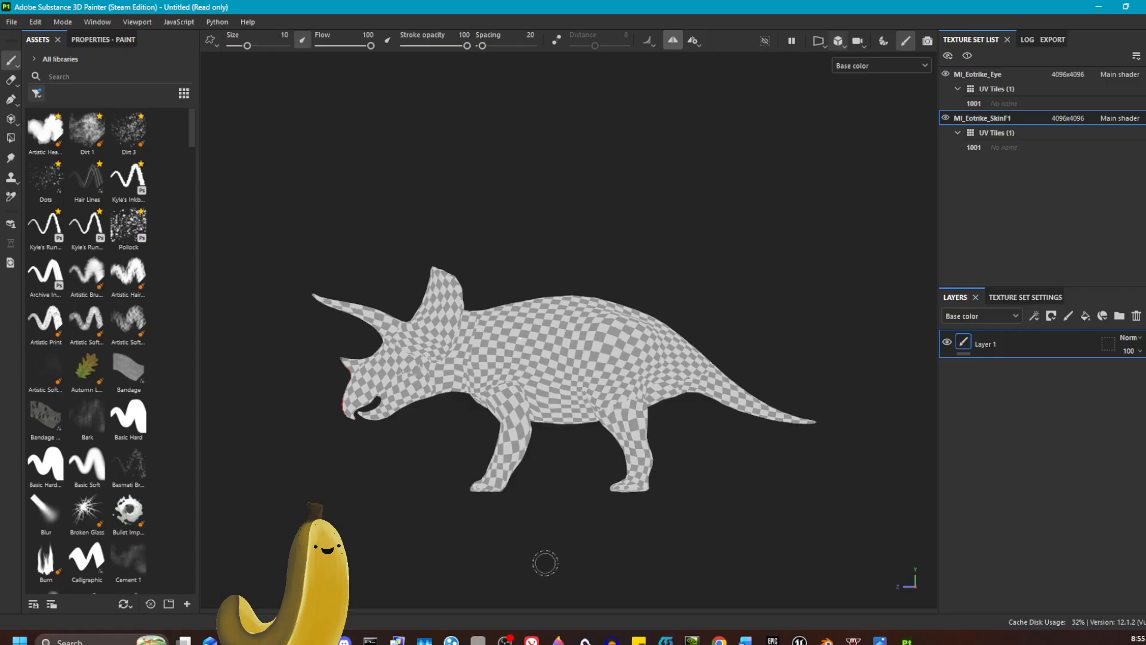
# Step: Restore the lit Material display and view the dinosaur closer from a front three-quarter angle
pyautogui.click(865, 66)
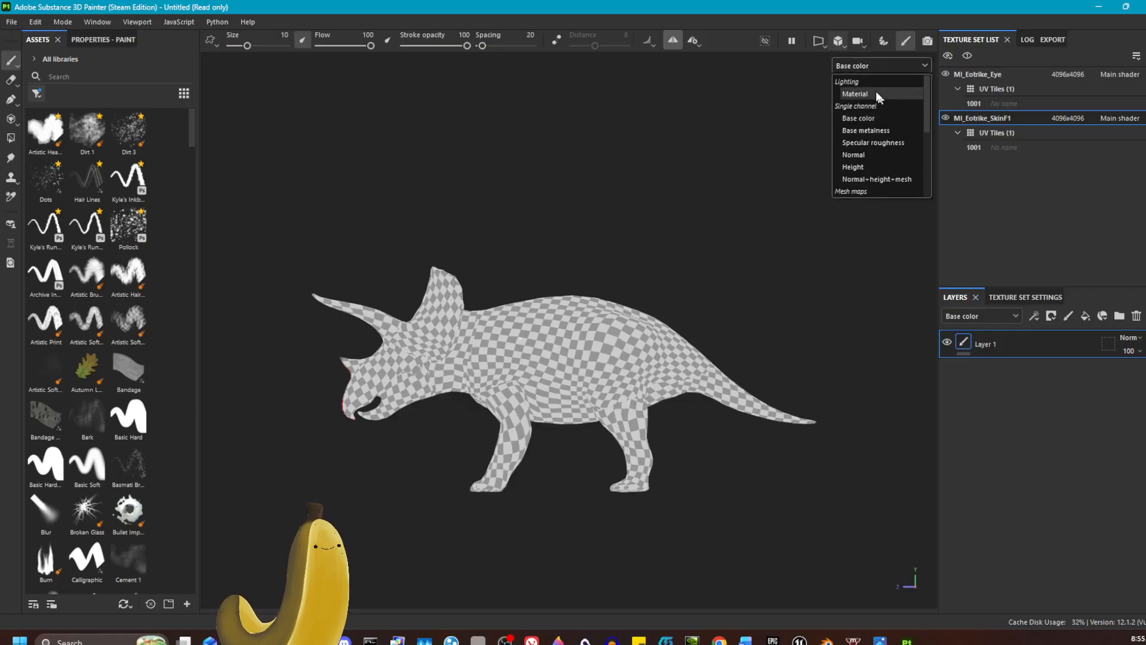
pyautogui.click(872, 93)
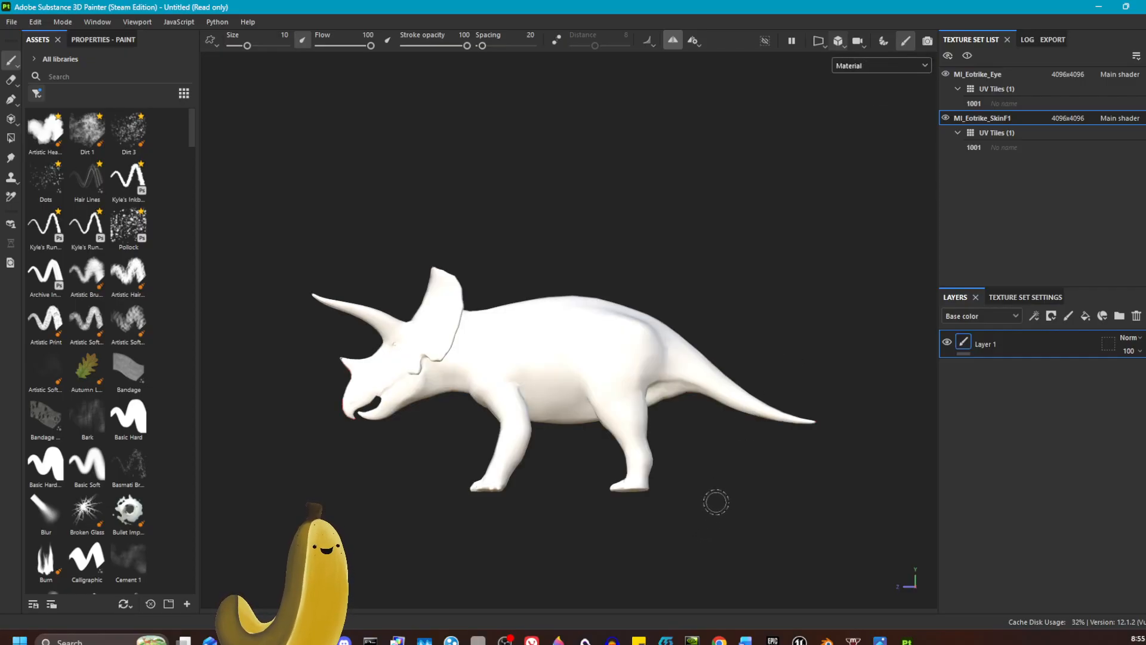
pyautogui.keyDown('alt'); pyautogui.moveTo(716, 501); pyautogui.dragTo(854, 513); pyautogui.keyUp('alt')
pyautogui.scroll(3, 674, 418)
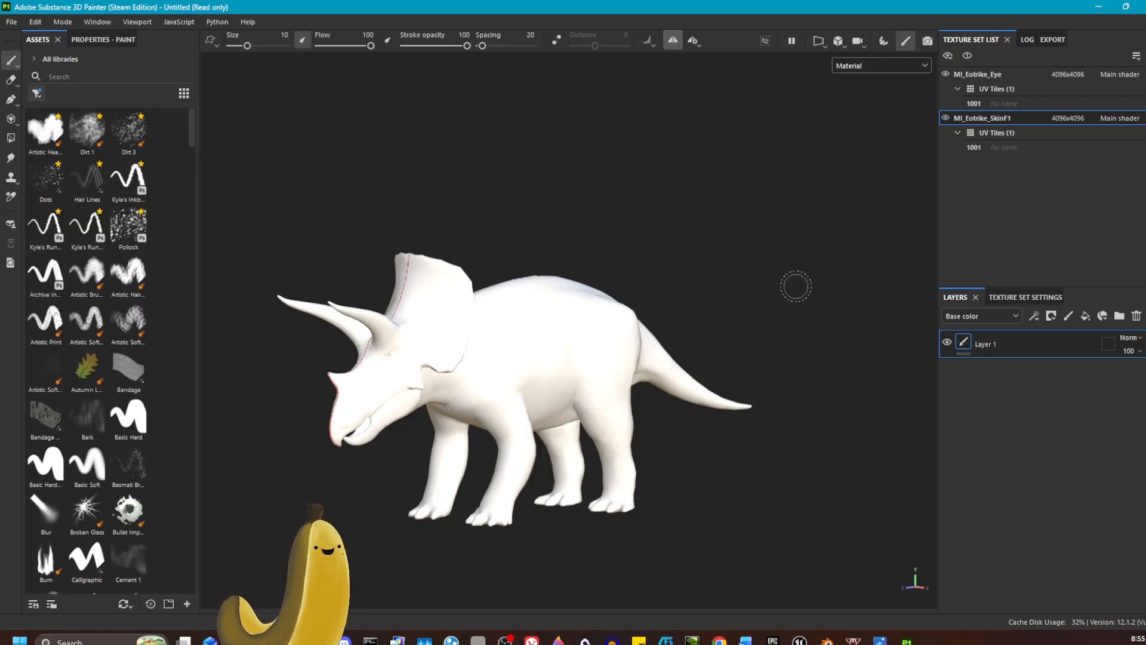
# Step: Set the MI_Eotrike_Eye texture set's resolution to 128x128, and check the resolution options for MI_Eotrike_SkinF1 without changing it
pyautogui.click(1071, 74)
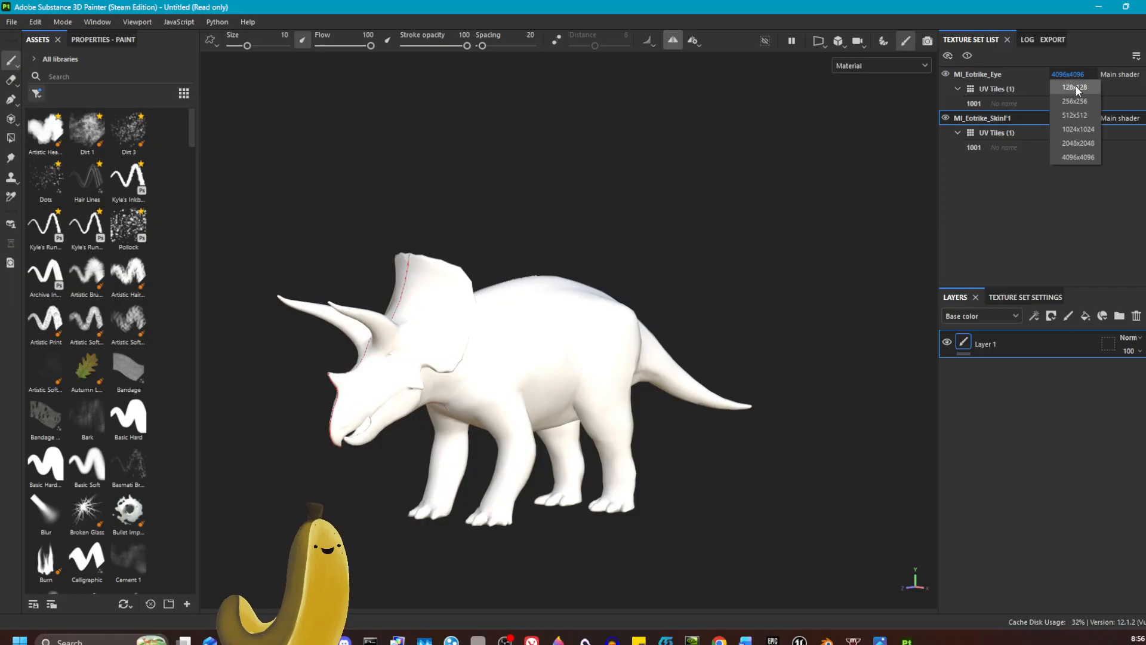
pyautogui.click(1075, 87)
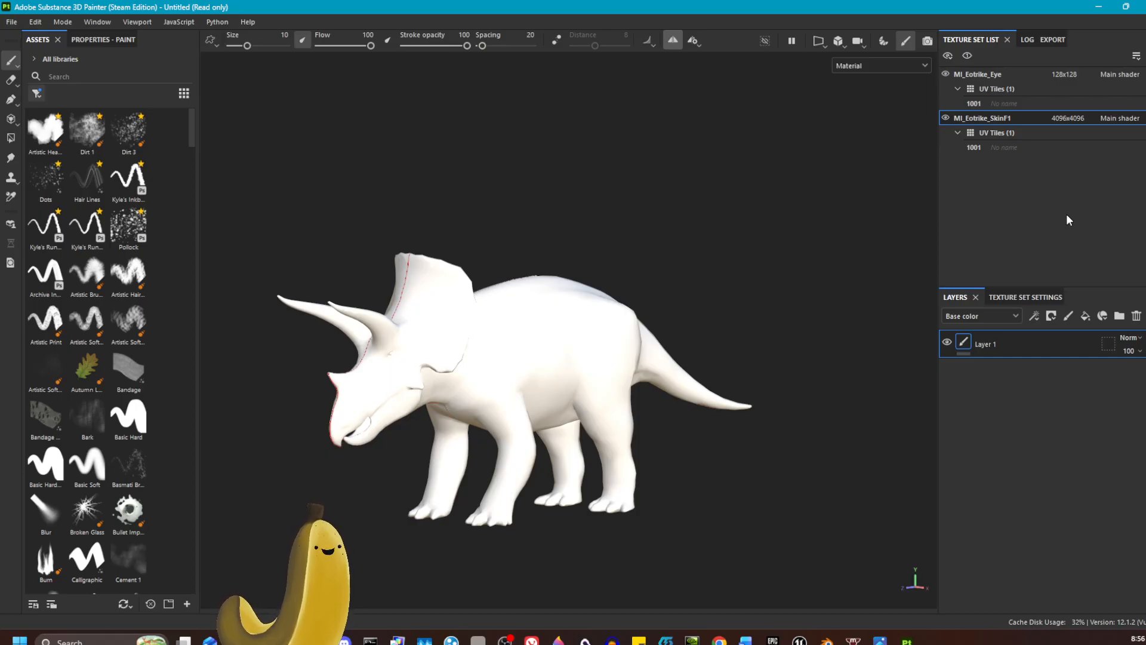
pyautogui.click(1079, 118)
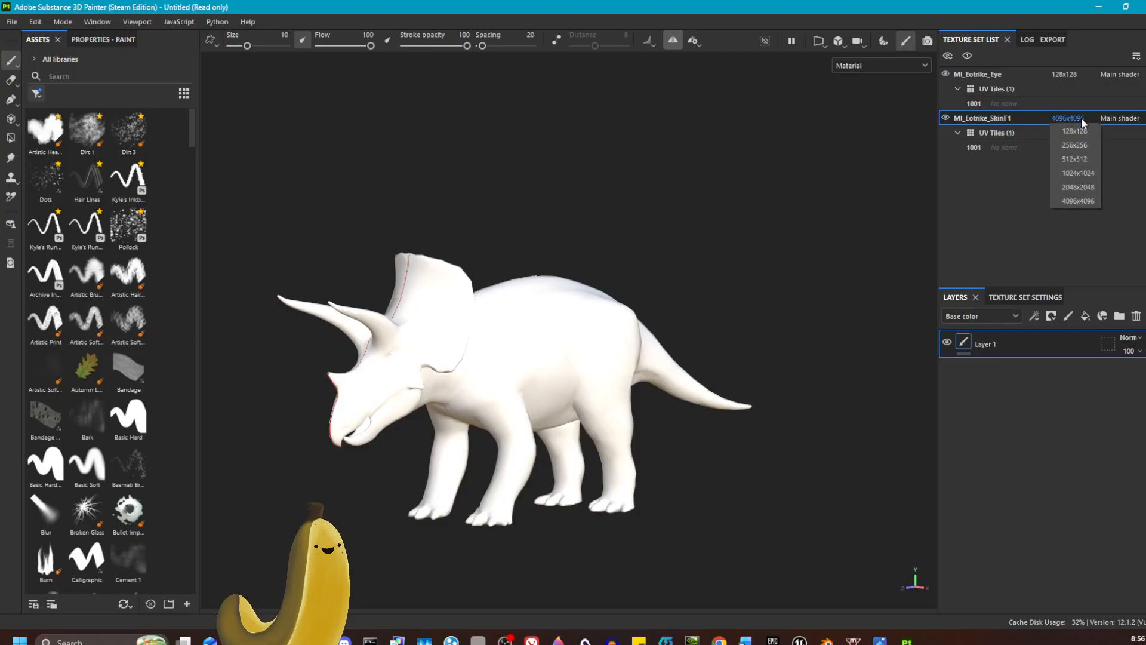
pyautogui.click(1008, 204)
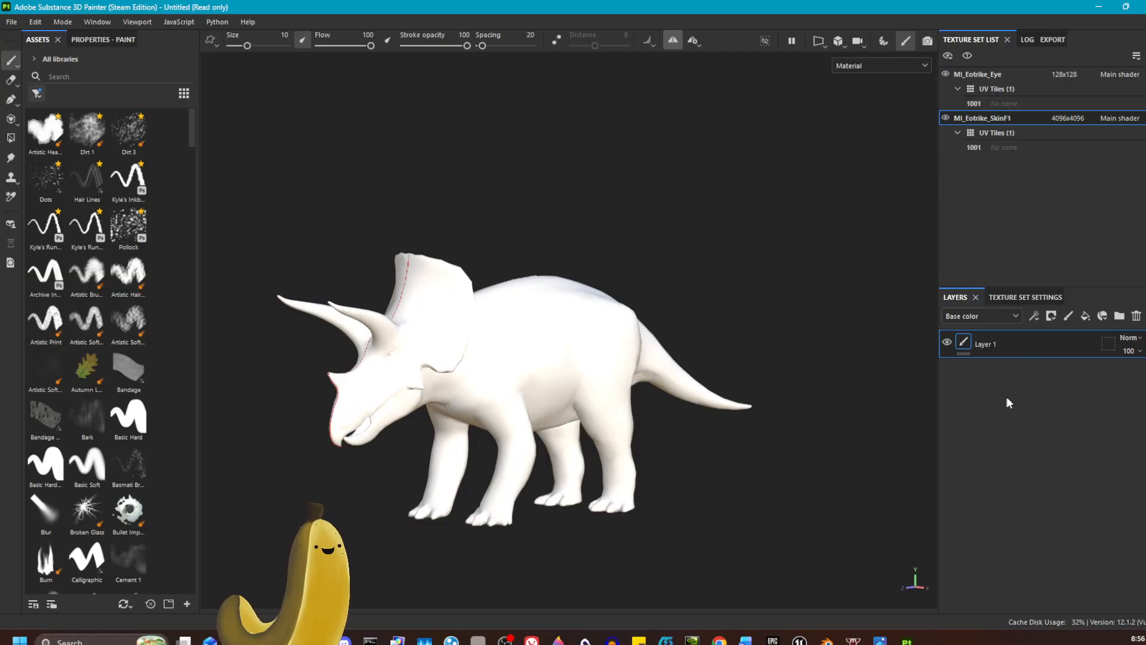
# Step: Review the MI_Eotrike_SkinF1 texture set settings, including its channels, UV padding and mesh map slots
pyautogui.click(1017, 303)
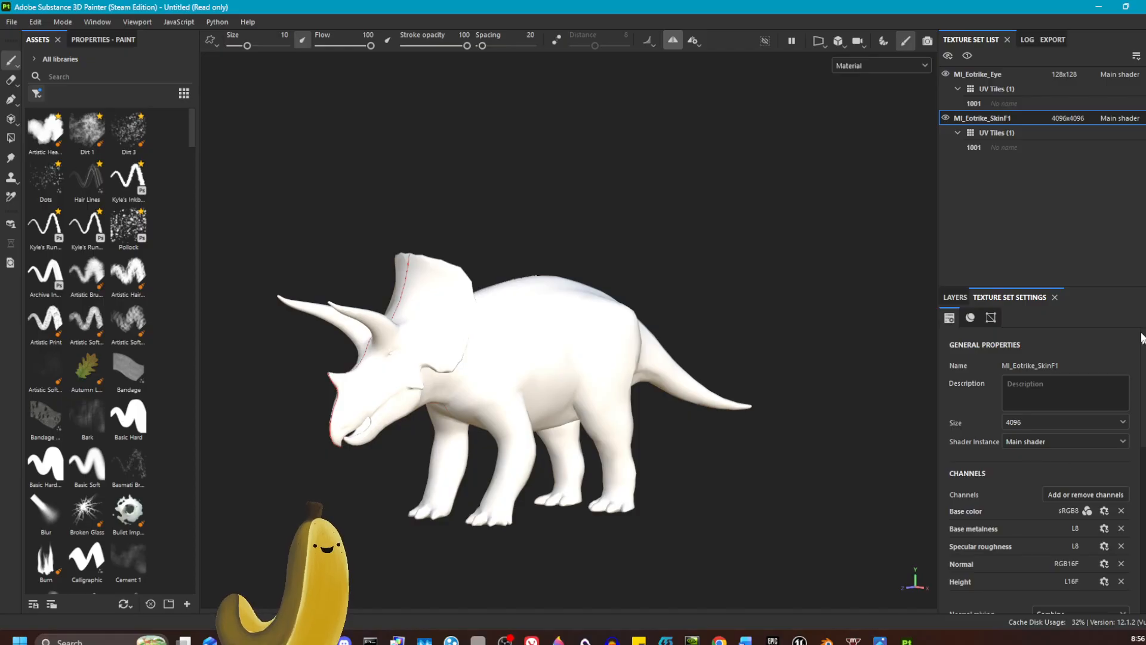
pyautogui.scroll(-3, 1024, 450)
pyautogui.scroll(-3, 1022, 450)
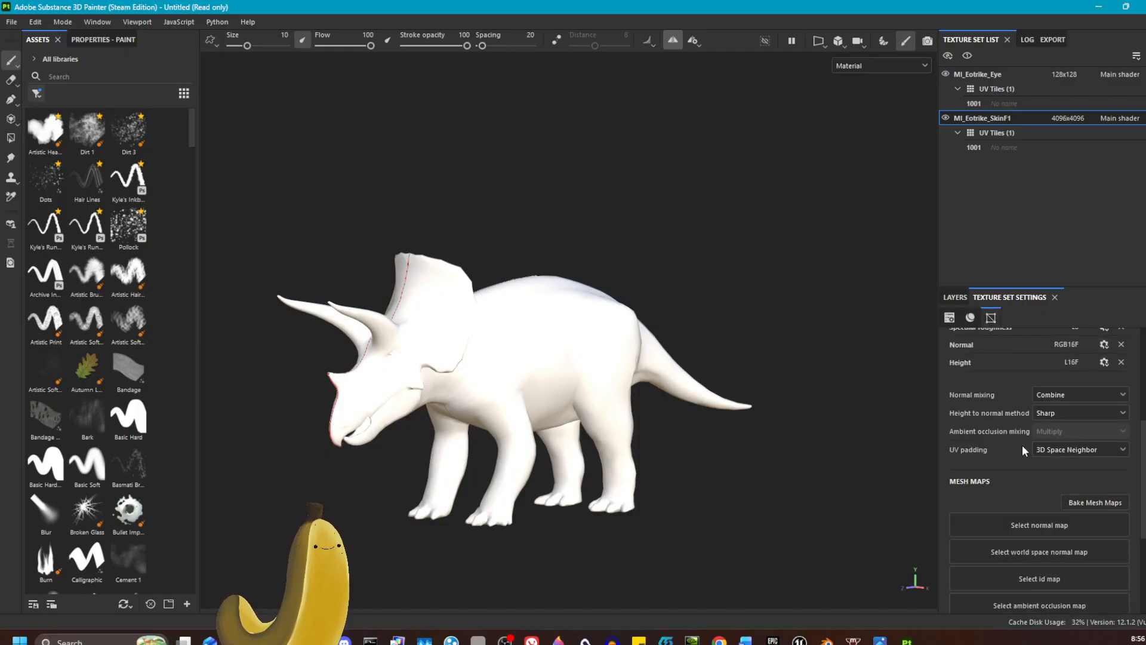
pyautogui.scroll(2, 1022, 445)
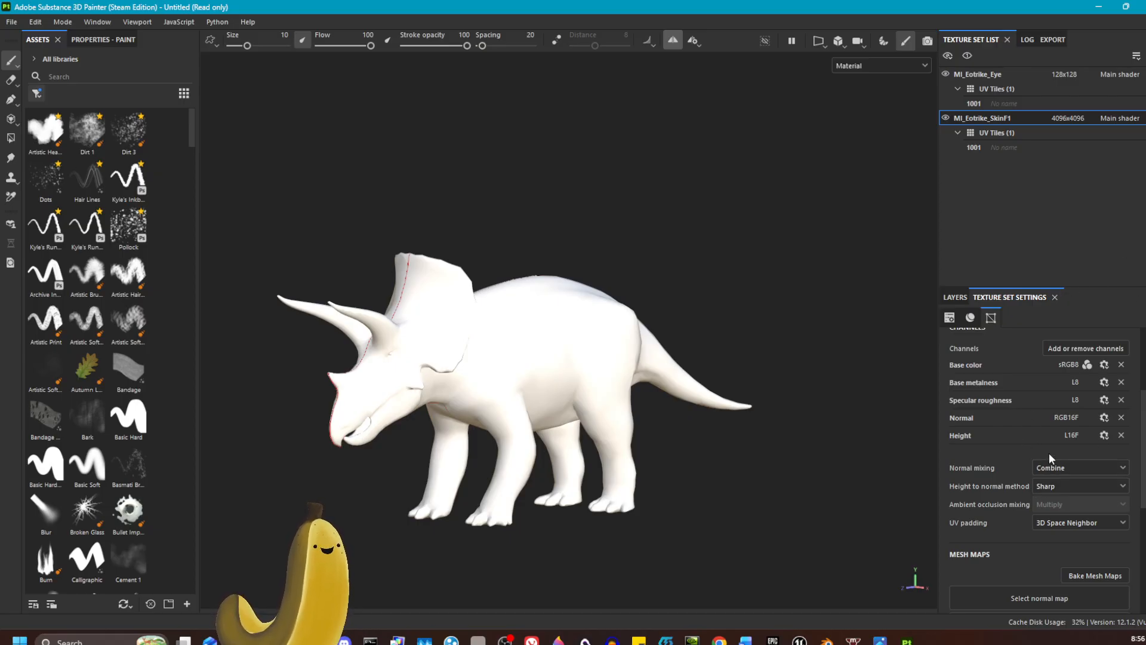
pyautogui.scroll(-3, 1050, 458)
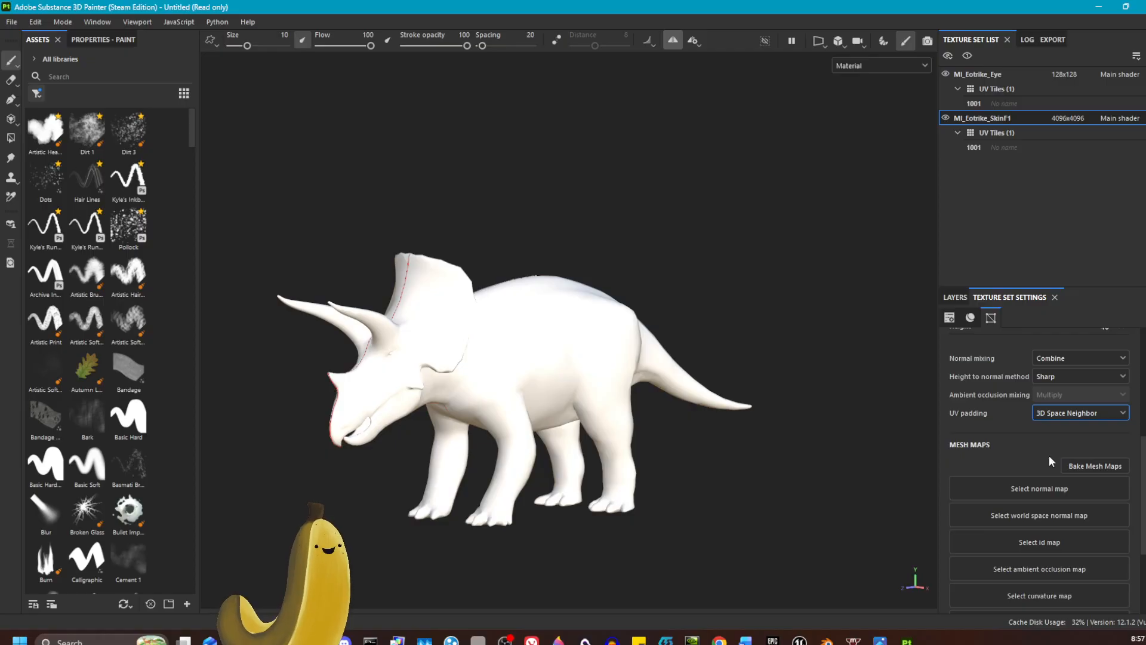
pyautogui.scroll(-4, 1051, 461)
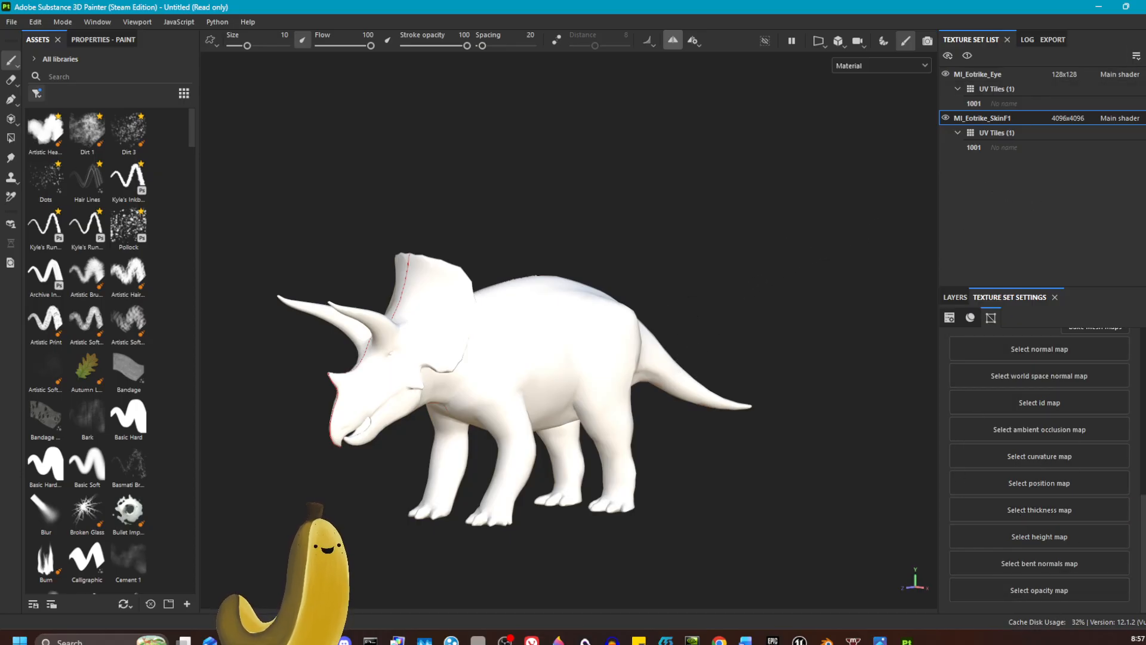
# Step: In the display settings, set the environment exposure to -1.21 EV and the environment opacity to 44
pyautogui.click(1145, 63)
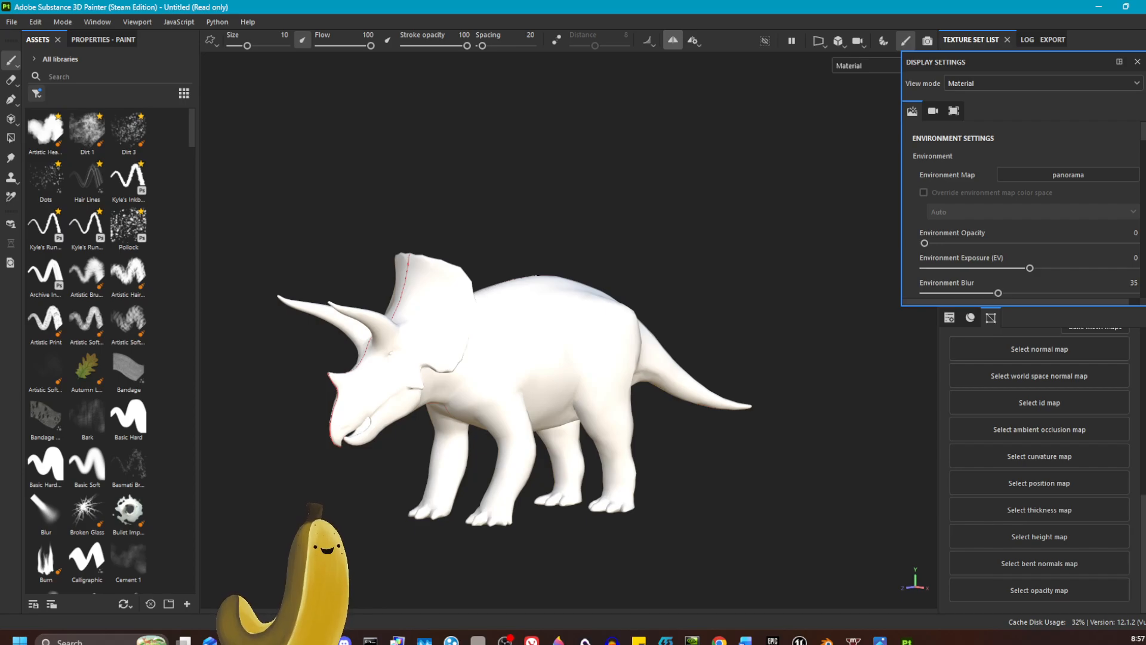
pyautogui.scroll(-2, 1059, 164)
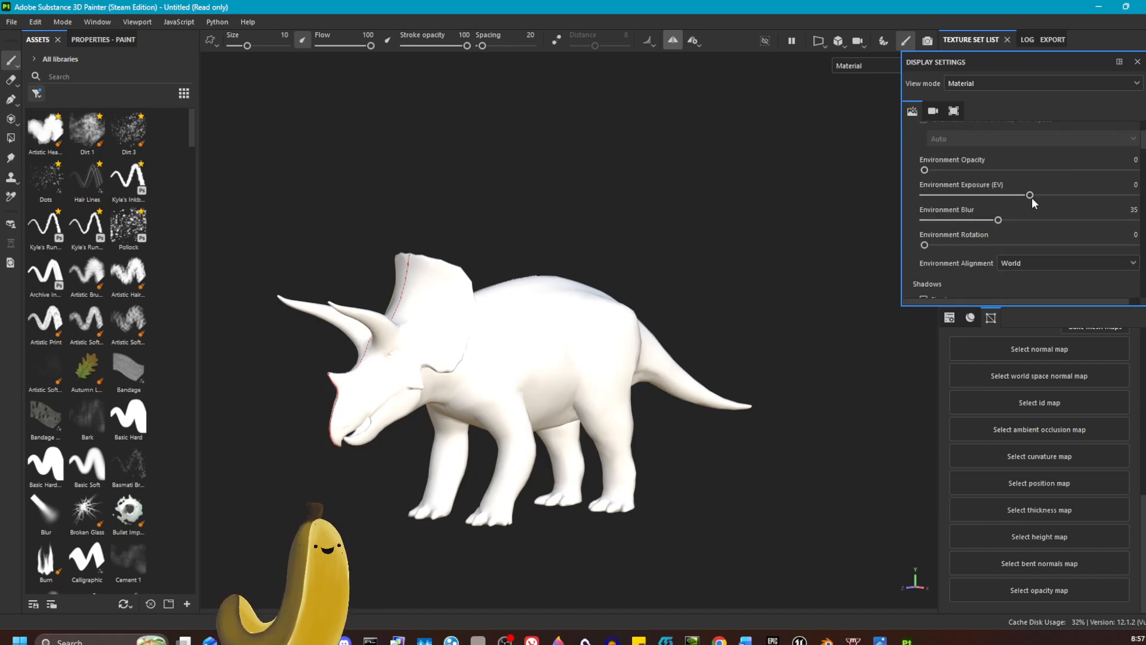
pyautogui.moveTo(1032, 197)
pyautogui.mouseDown()
pyautogui.moveTo(1002, 195)
pyautogui.moveTo(1018, 201)
pyautogui.mouseUp()
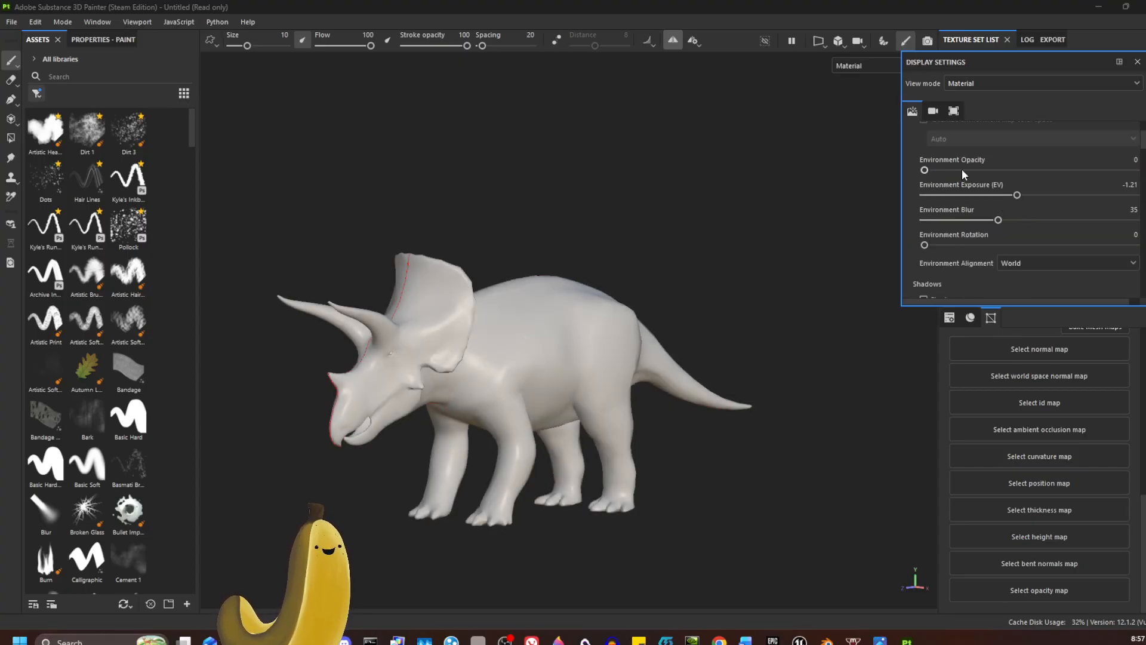
pyautogui.moveTo(962, 170); pyautogui.dragTo(1017, 170)
# Step: Try the Atelier and Autumn Forest environment maps for the viewport lighting
pyautogui.scroll(2, 1028, 205)
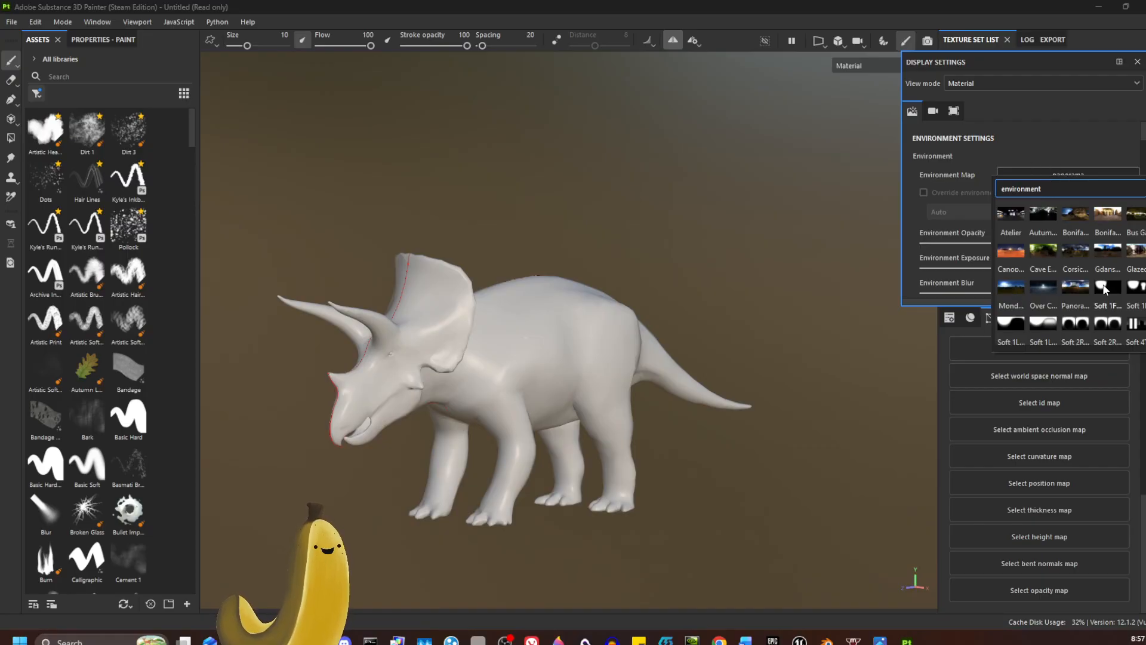
pyautogui.click(1014, 212)
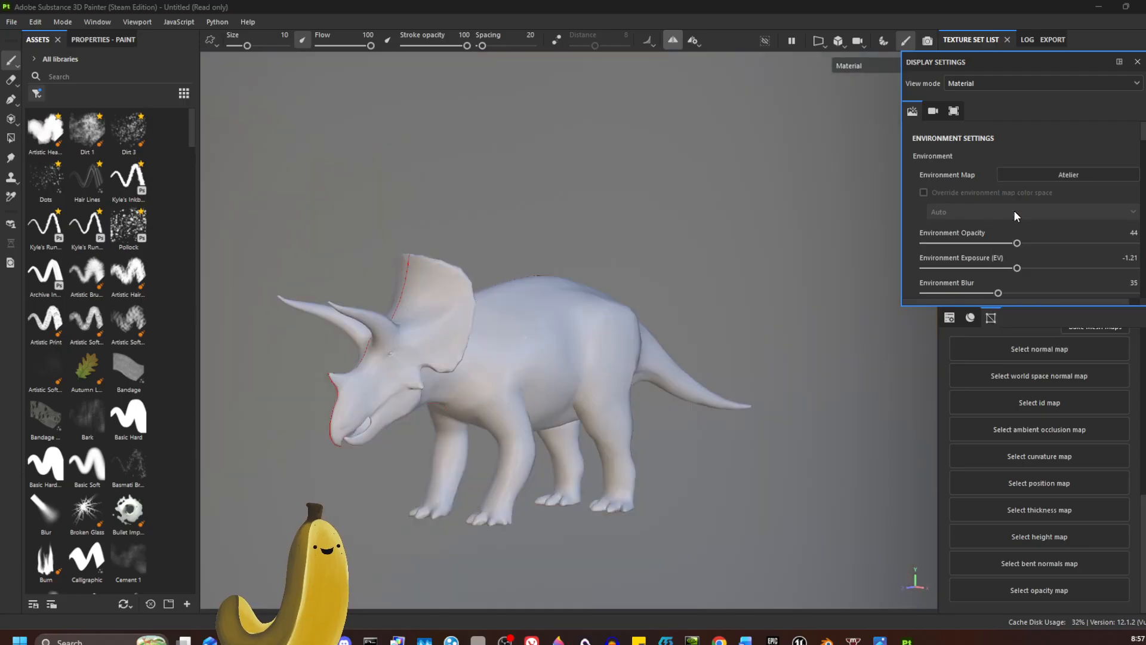
pyautogui.click(1032, 177)
pyautogui.click(1075, 216)
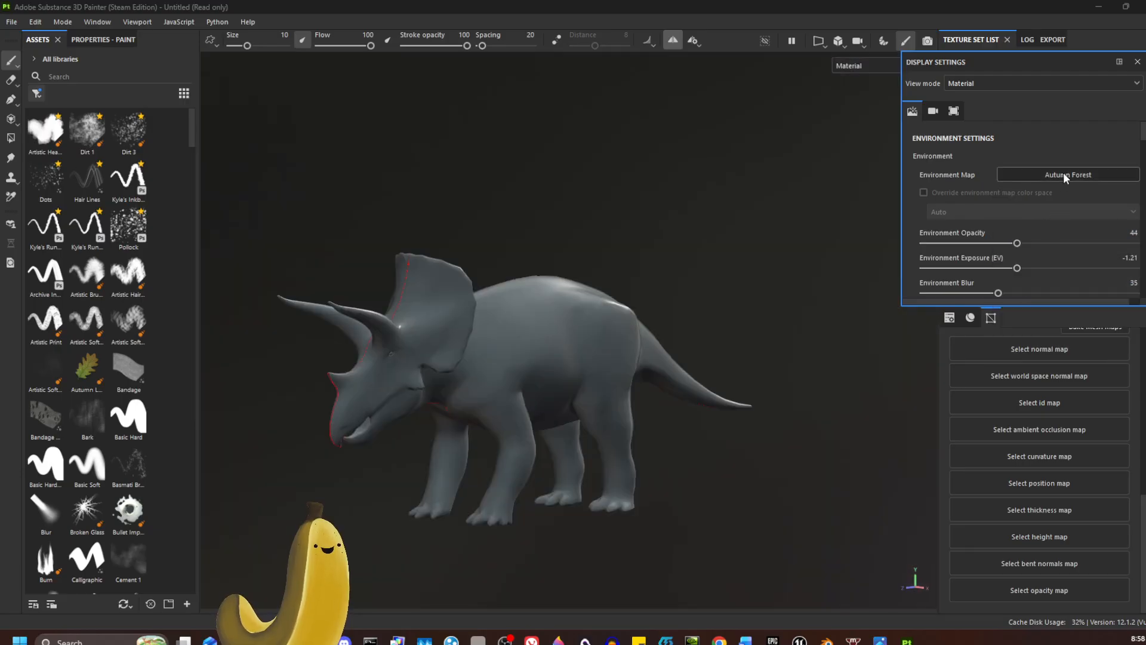
# Step: Set the viewport's environment map to Bonifacio Aragon Stairs and browse the other available environment maps
pyautogui.click(1063, 173)
pyautogui.click(1074, 208)
pyautogui.click(1075, 177)
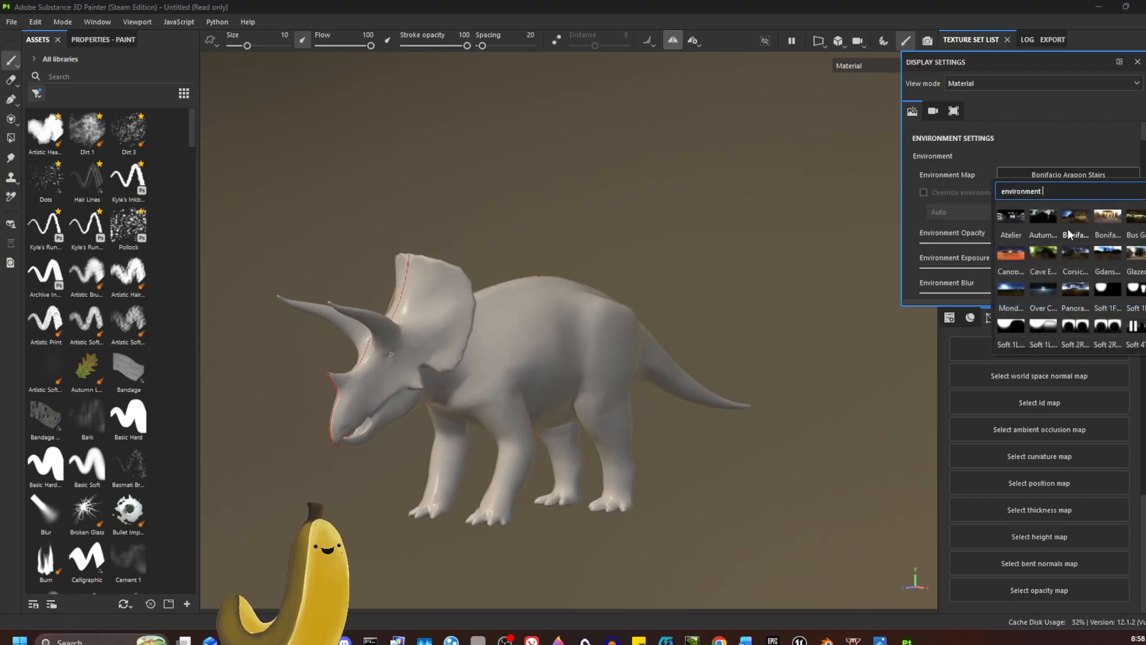
pyautogui.click(1067, 228)
pyautogui.click(1076, 177)
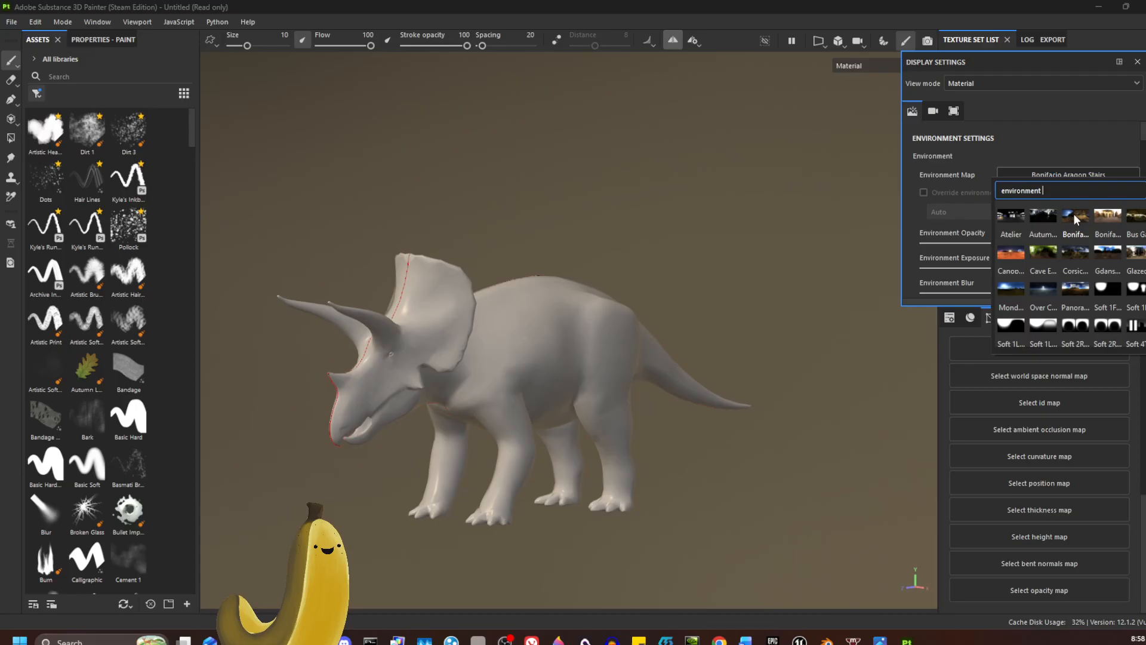
pyautogui.scroll(-3, 1073, 224)
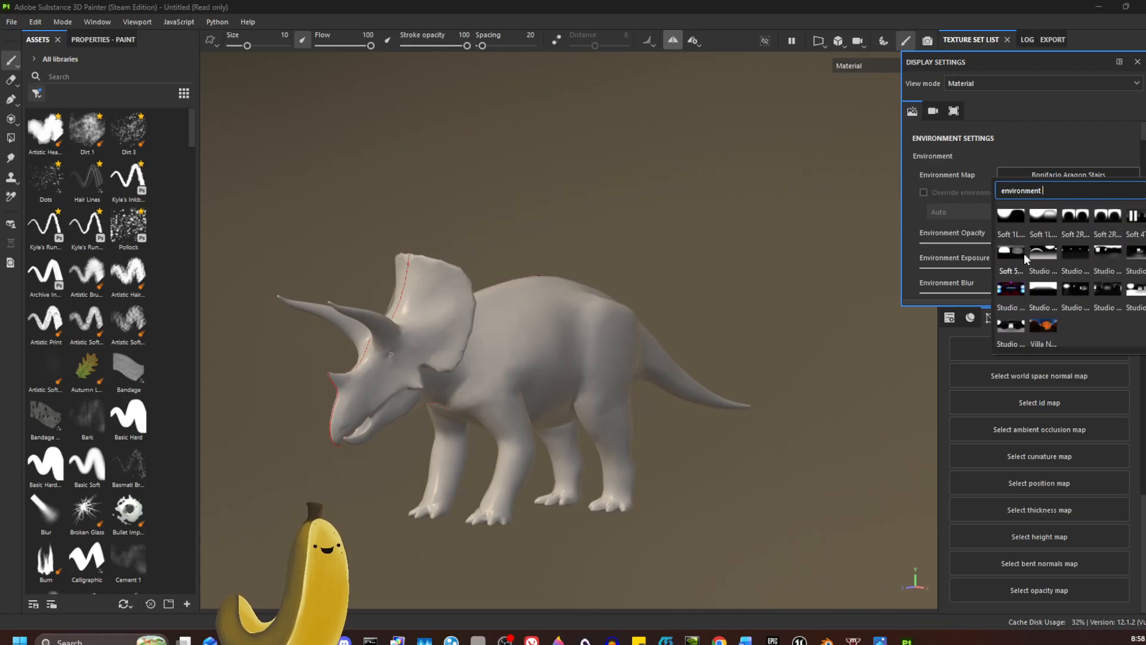
pyautogui.scroll(3, 1072, 269)
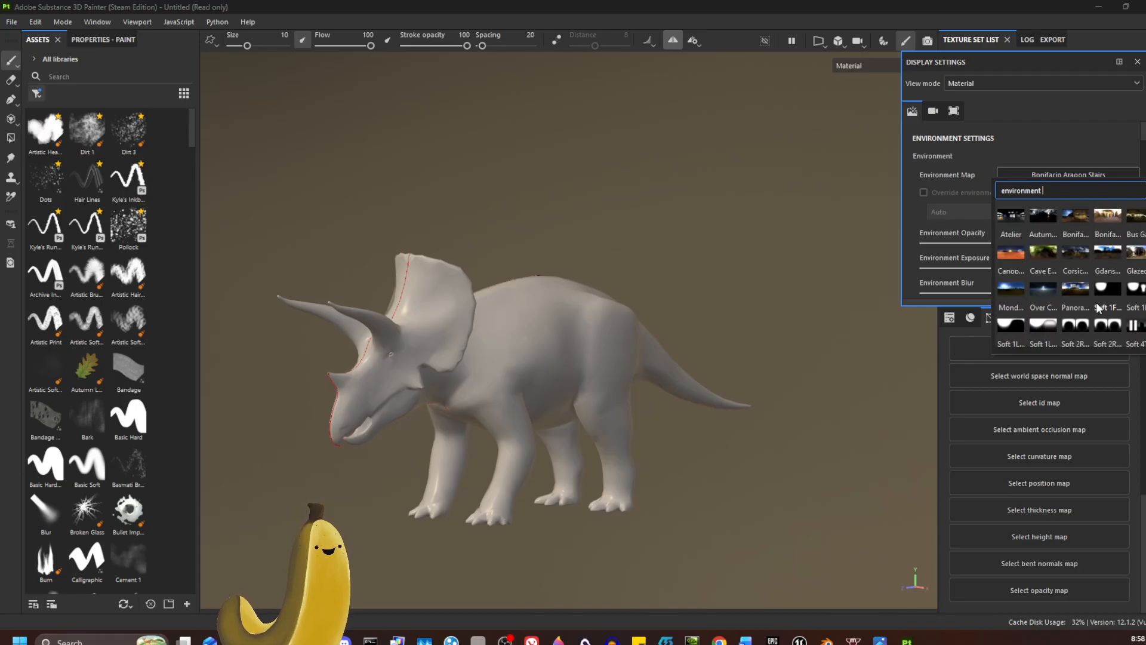
pyautogui.moveTo(1098, 308)
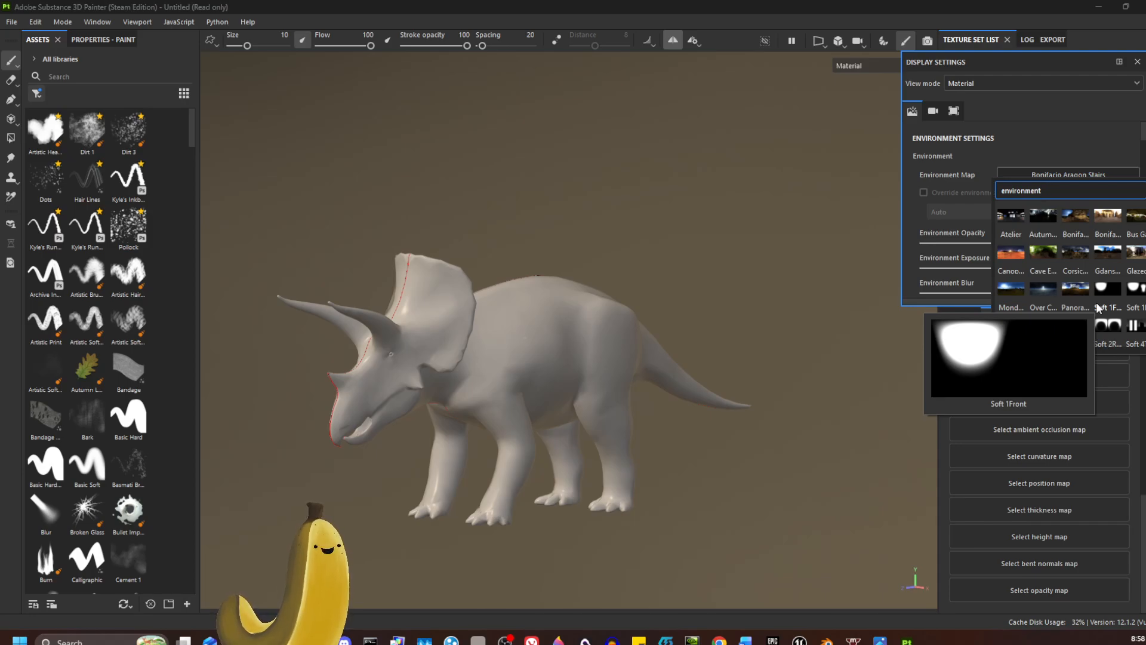
pyautogui.click(1034, 143)
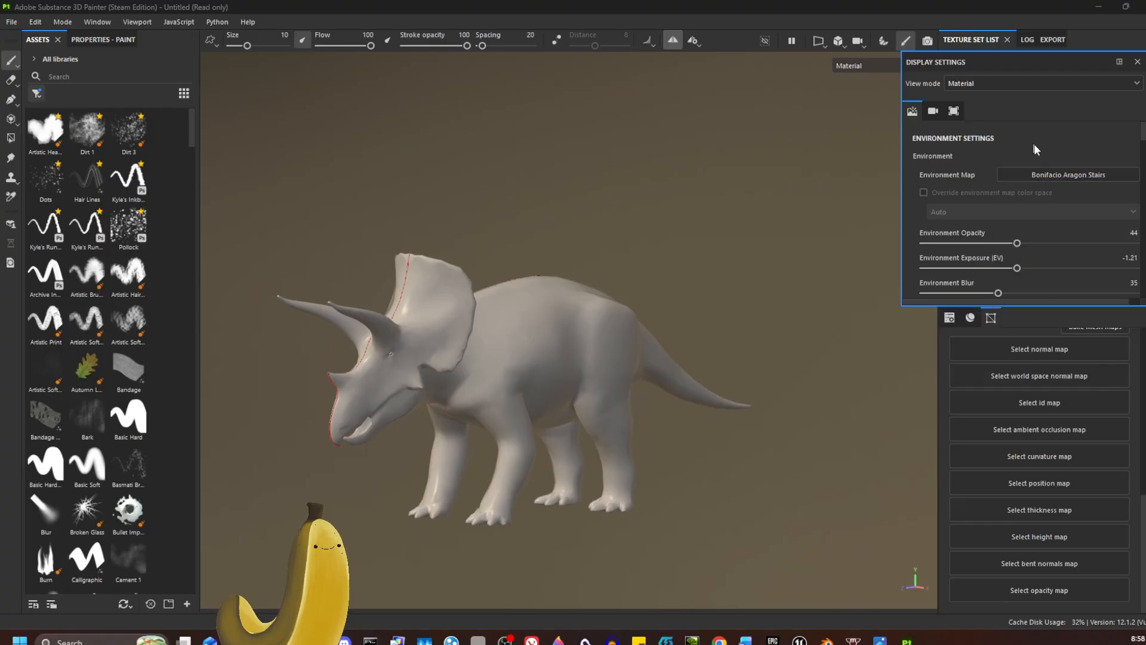
# Step: Review the remaining display settings, including the camera post effects and the mesh wireframe options, and close them
pyautogui.scroll(-7, 1027, 219)
pyautogui.scroll(-10, 1027, 221)
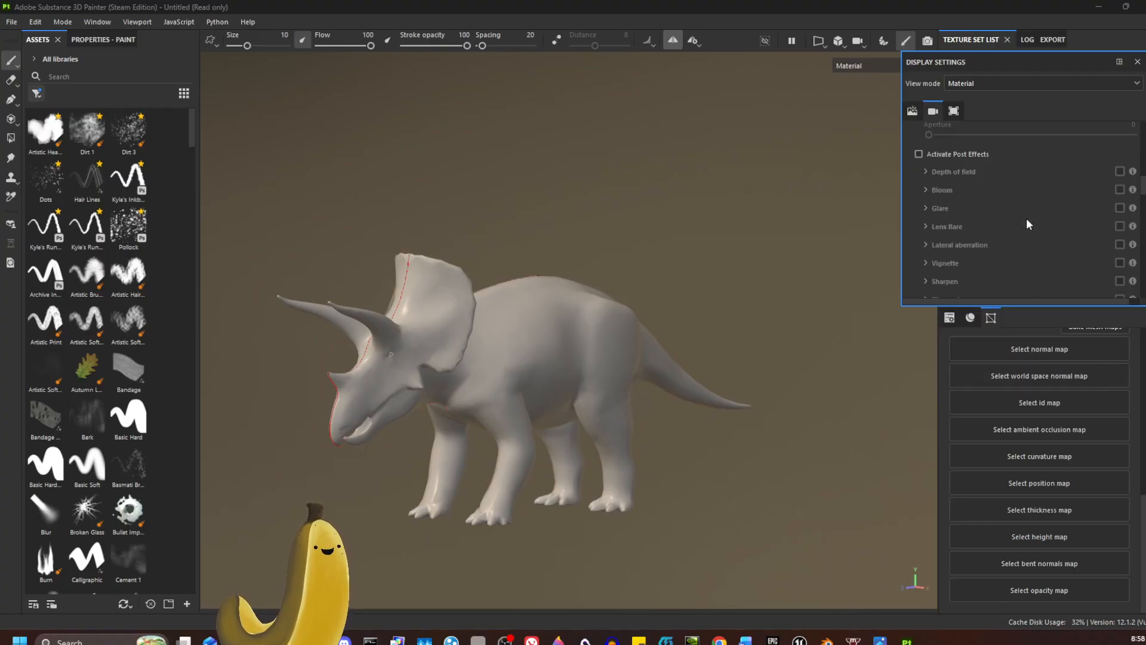
pyautogui.scroll(-5, 1027, 224)
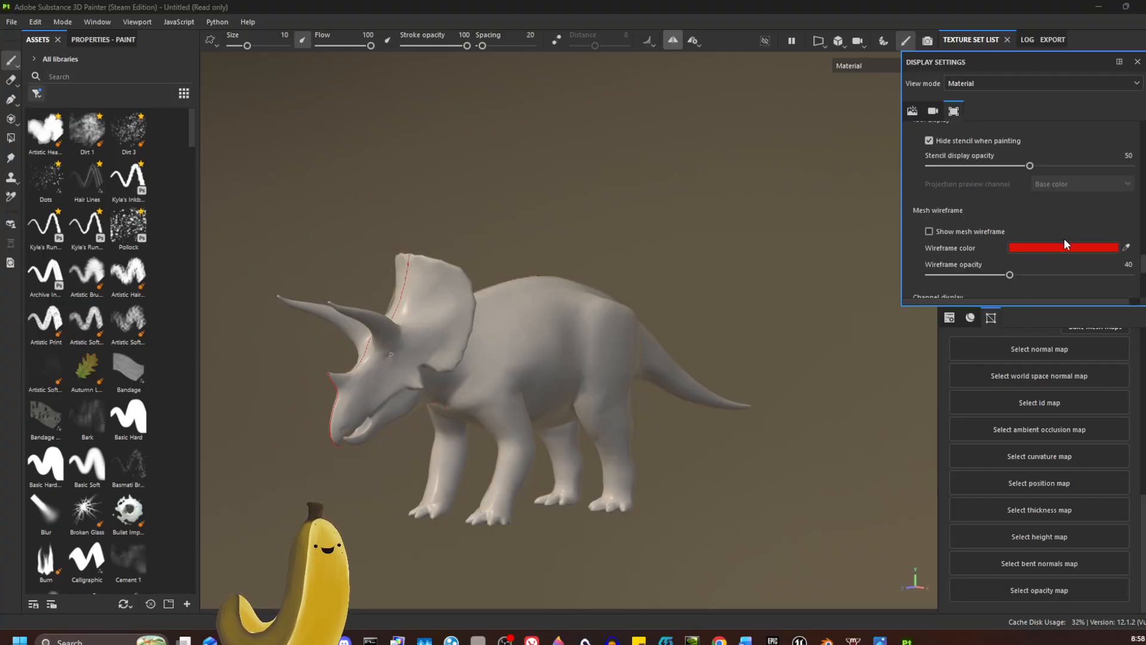
pyautogui.click(1137, 61)
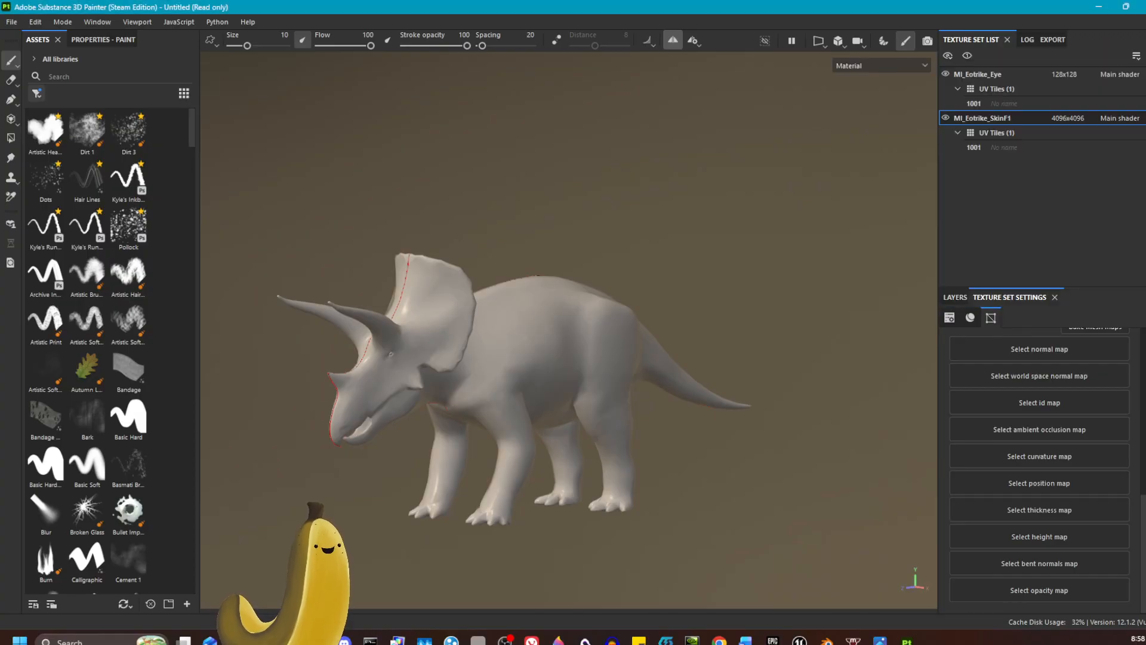
# Step: Open the Main shader's settings and look over the available shaders and the open-pbr parameters
pyautogui.click(1145, 80)
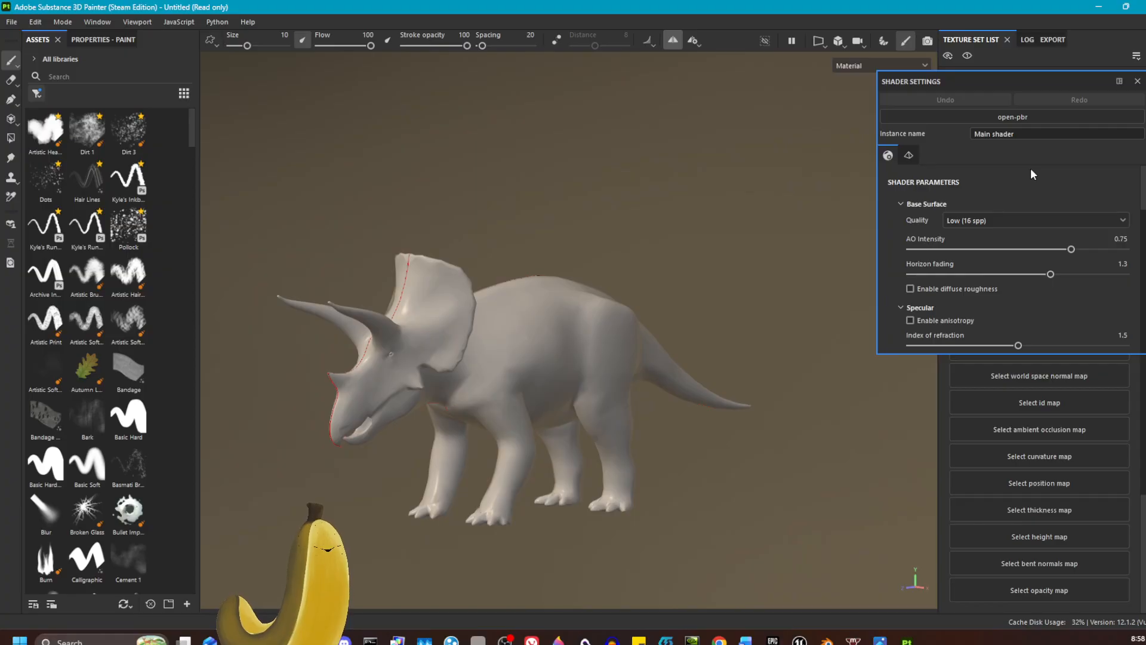
pyautogui.click(1030, 119)
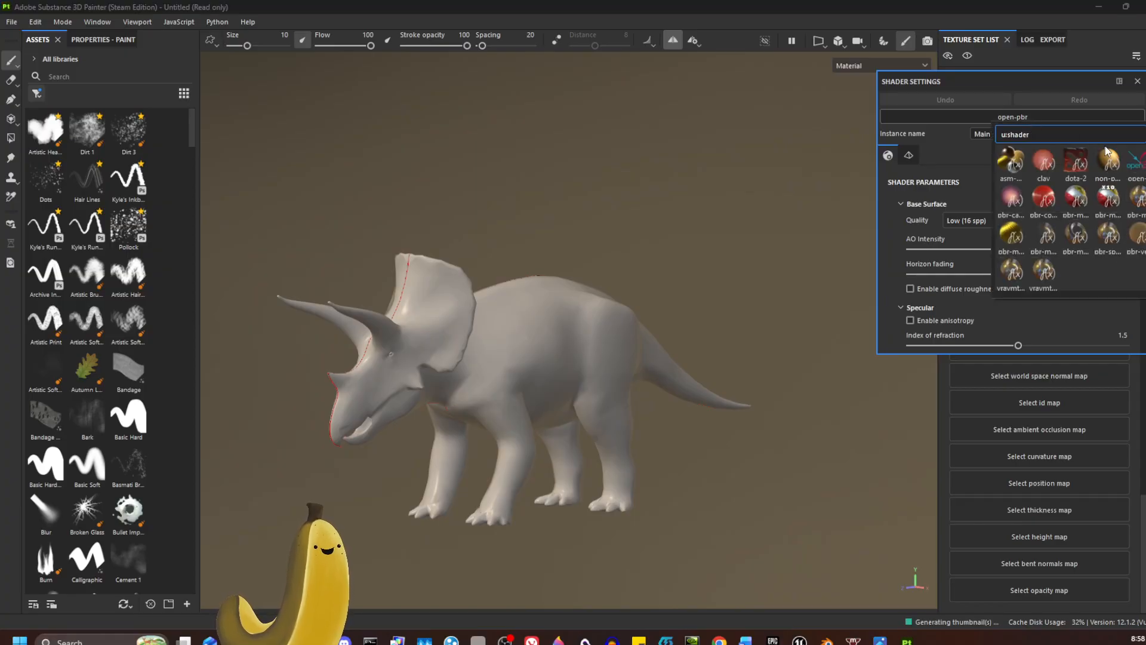
pyautogui.click(959, 155)
pyautogui.scroll(-10, 1018, 278)
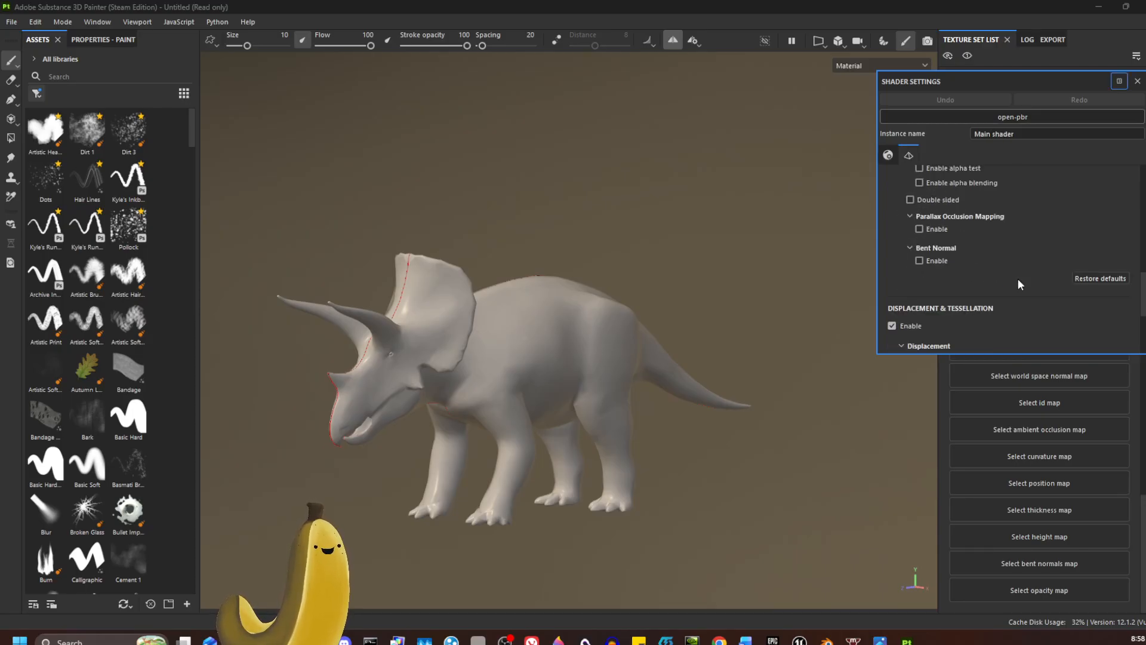
# Step: Set the displacement scale amount to 0.04 in the Main shader's Displacement & Tessellation settings
pyautogui.scroll(-1, 1018, 278)
pyautogui.scroll(3, 1018, 278)
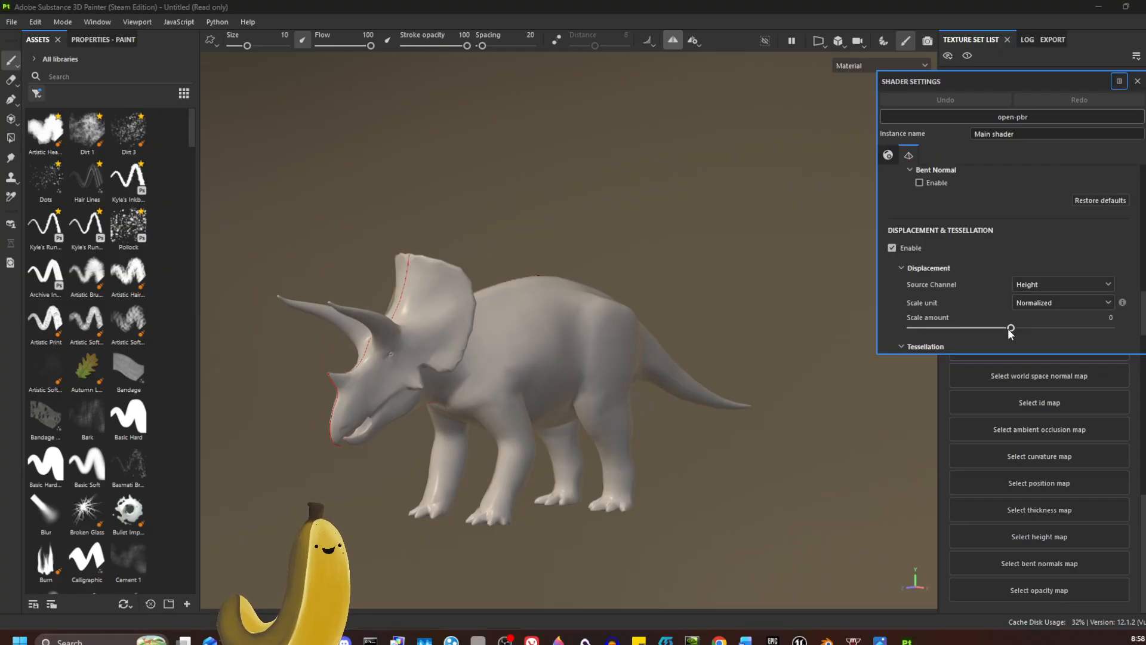
pyautogui.moveTo(1008, 328)
pyautogui.mouseDown()
pyautogui.moveTo(1075, 329)
pyautogui.moveTo(1017, 329)
pyautogui.mouseUp()
pyautogui.scroll(3, 1023, 269)
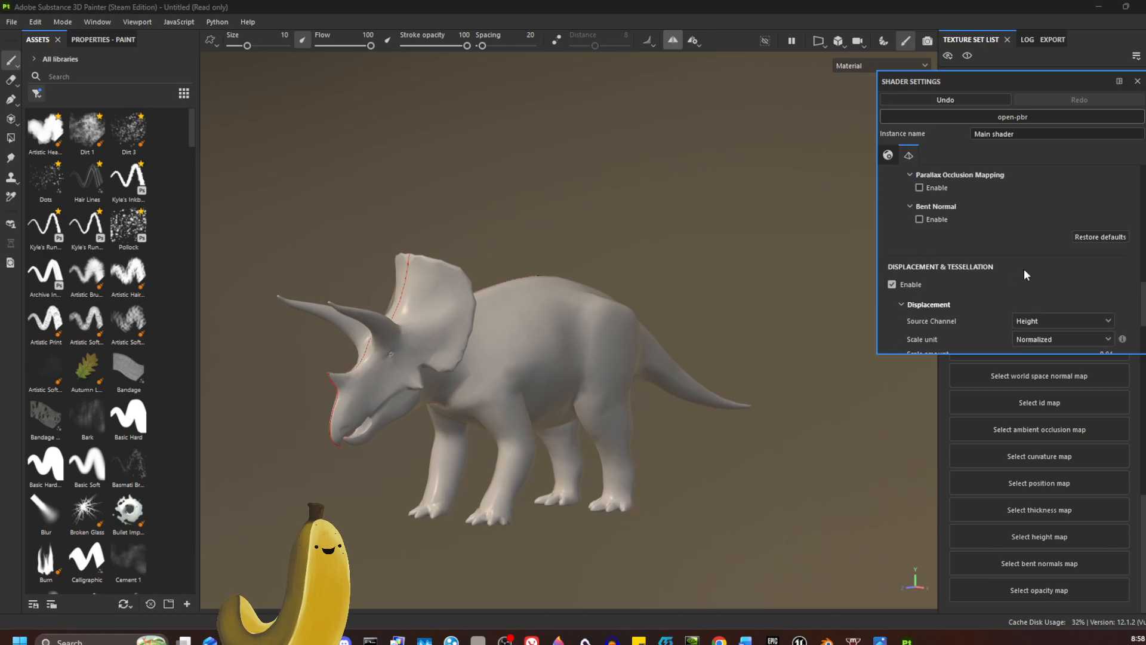
pyautogui.scroll(-6, 1026, 267)
pyautogui.moveTo(912, 315)
pyautogui.mouseDown()
pyautogui.moveTo(953, 315)
pyautogui.moveTo(915, 315)
pyautogui.mouseUp()
# Step: Try the pbr-car-paint shader on the model, restore open-pbr, and close the shader settings
pyautogui.click(1062, 117)
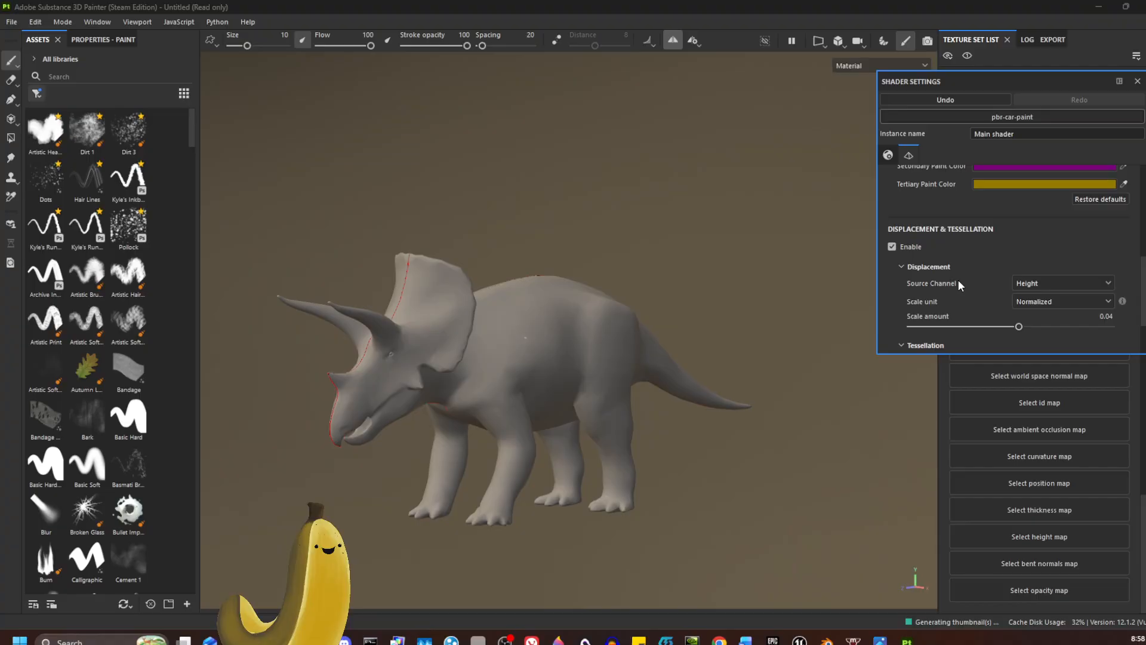
pyautogui.scroll(8, 961, 280)
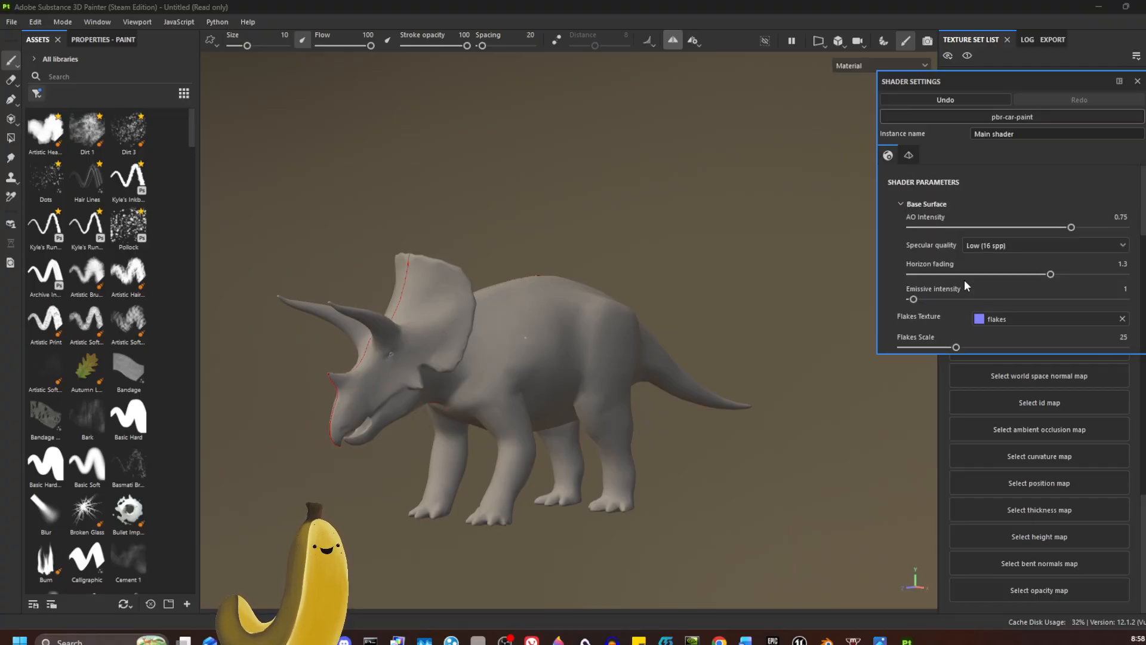
pyautogui.click(1031, 117)
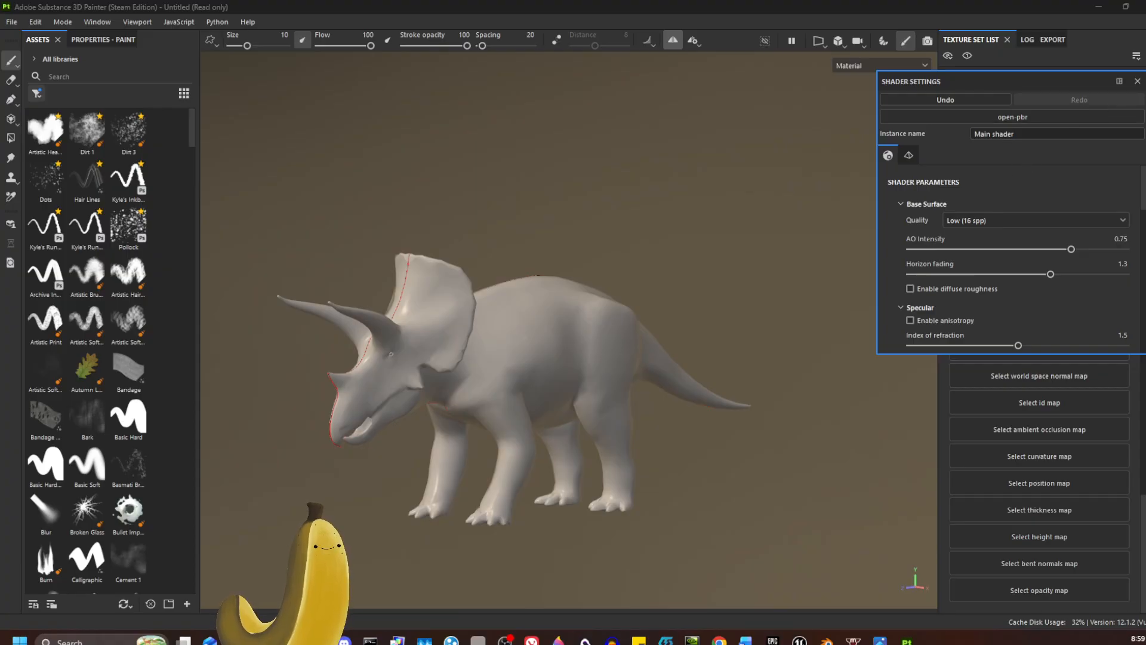
pyautogui.click(829, 356)
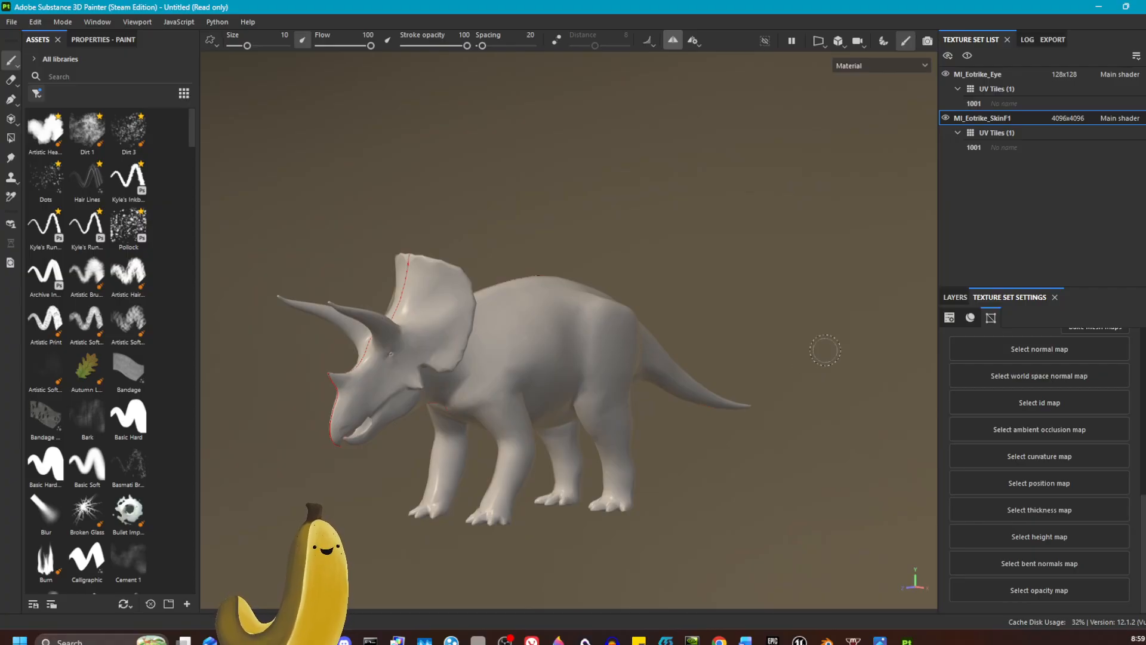
# Step: Delete Layer 1 from the MI_Eotrike_SkinF1 layer stack and check the texture set's mesh map slots
pyautogui.click(954, 298)
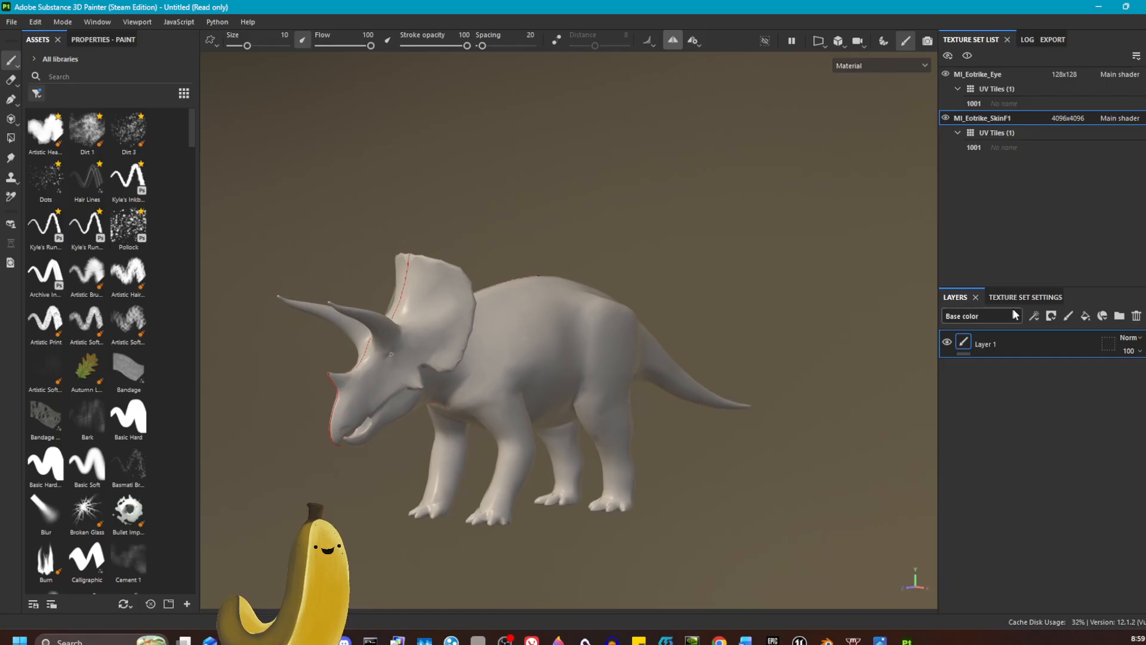
pyautogui.click(1135, 316)
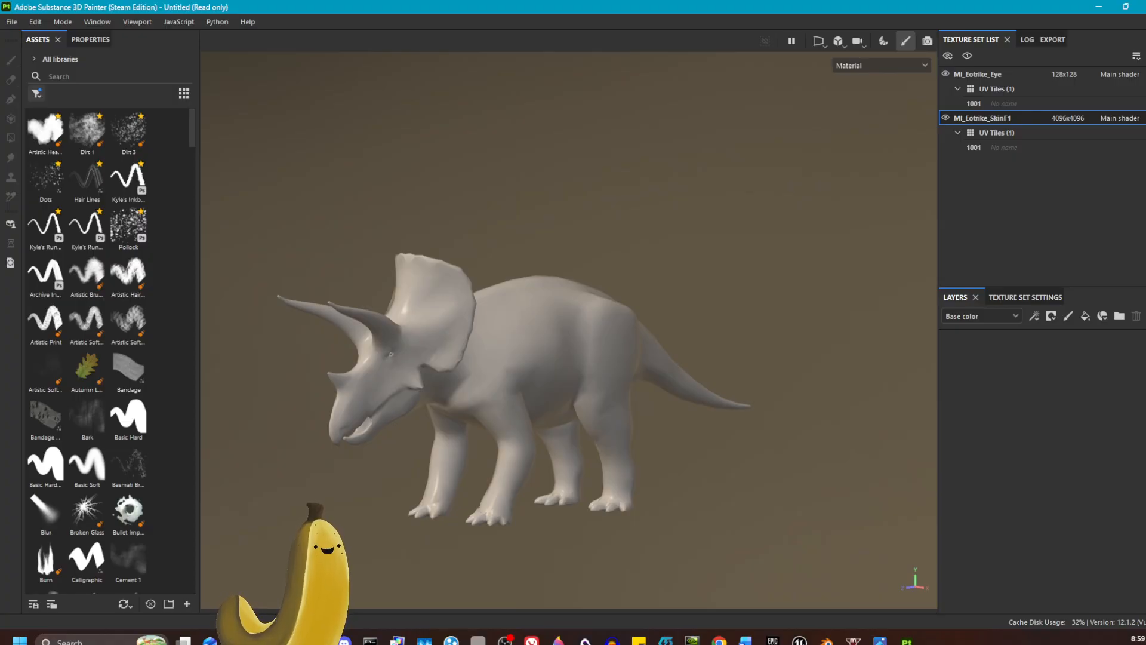
pyautogui.click(1026, 297)
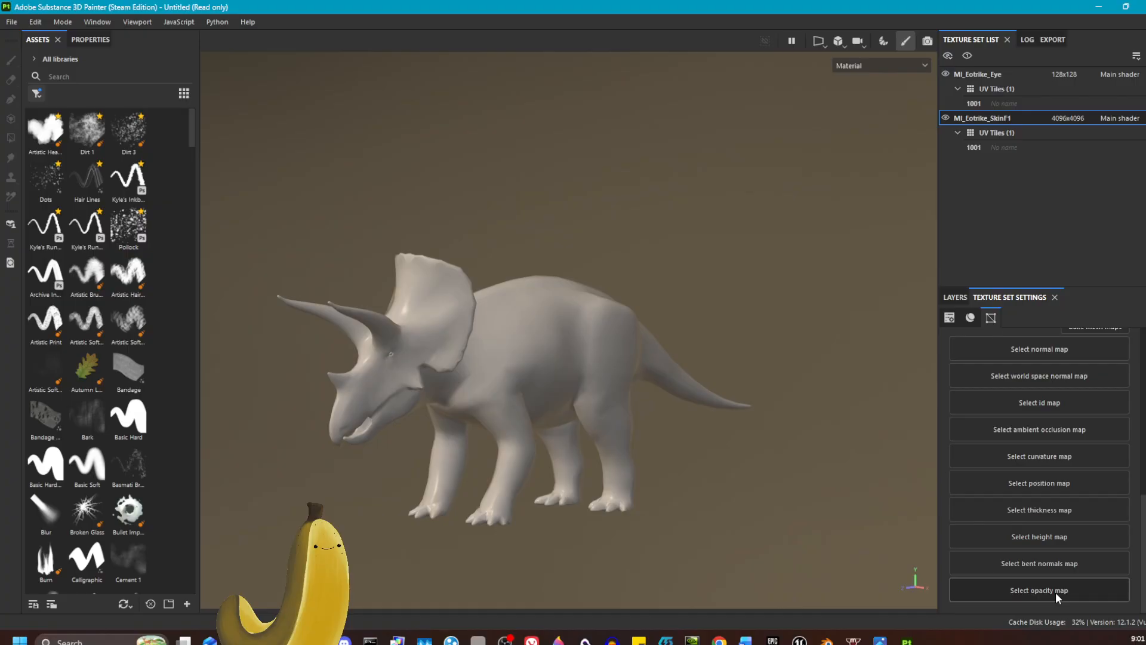
pyautogui.click(955, 297)
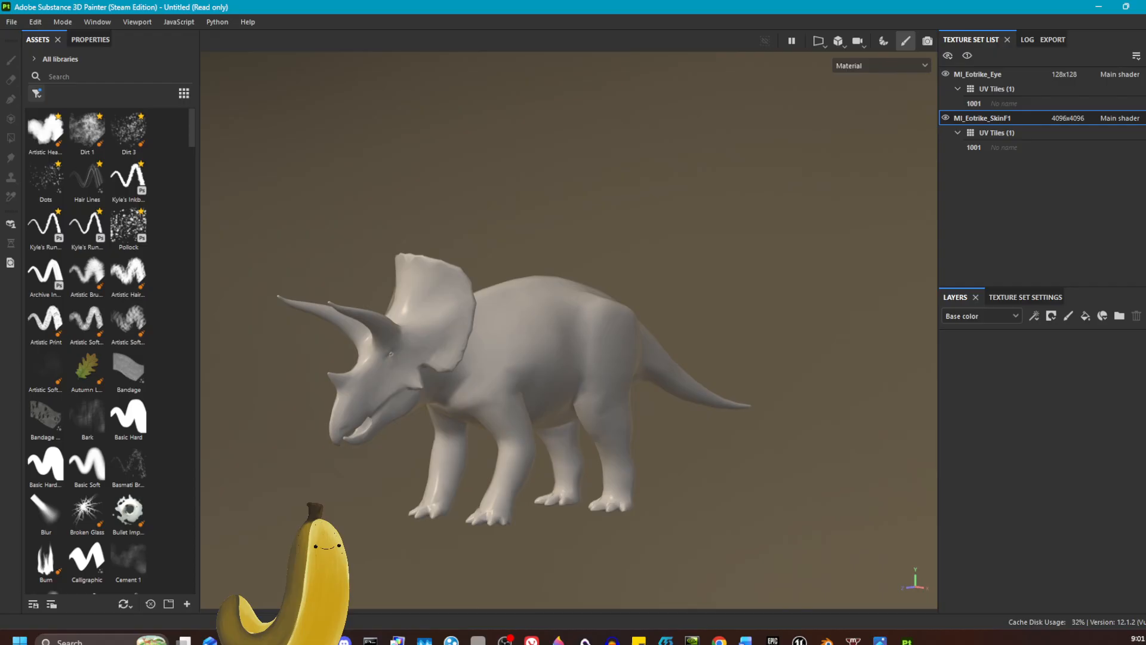
# Step: Switch to the Eo folder in File Explorer and examine the scale detail of the T_Eotriceratops_Base_N image up close
pyautogui.hotkey('alt', 'Tab')
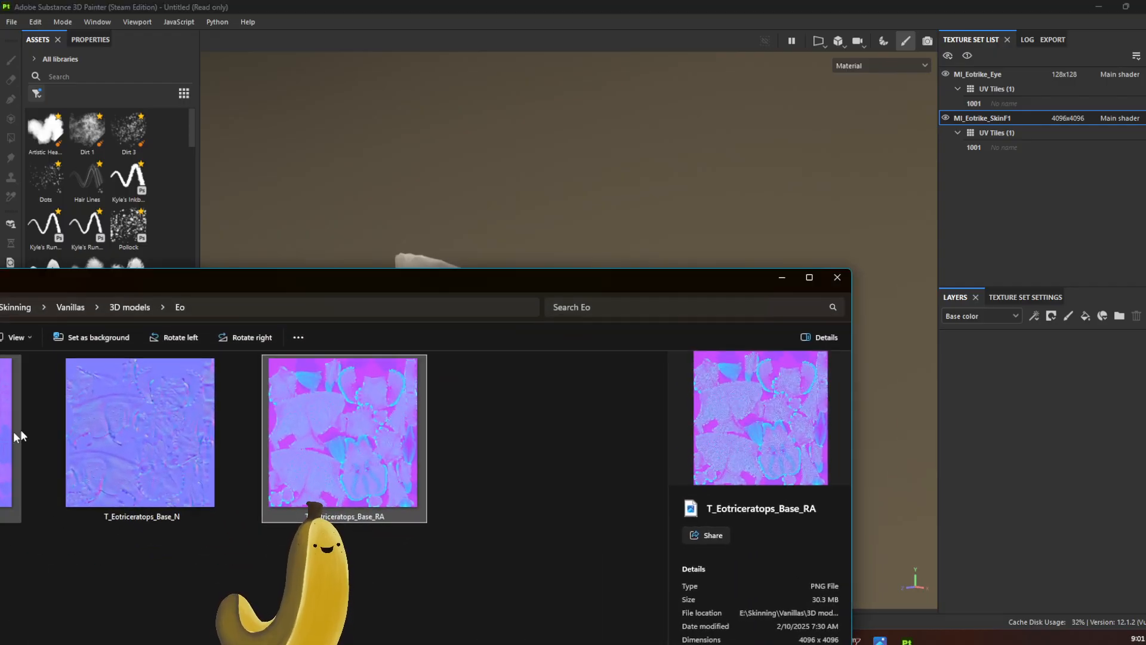
pyautogui.doubleClick(170, 399)
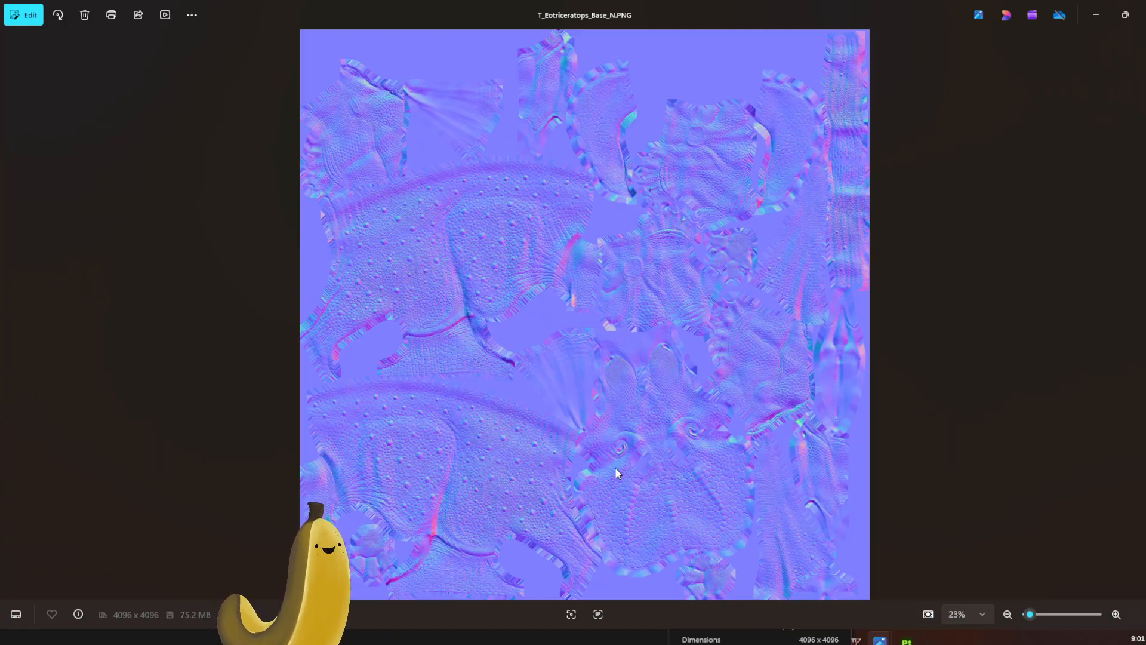
pyautogui.scroll(5, 509, 218)
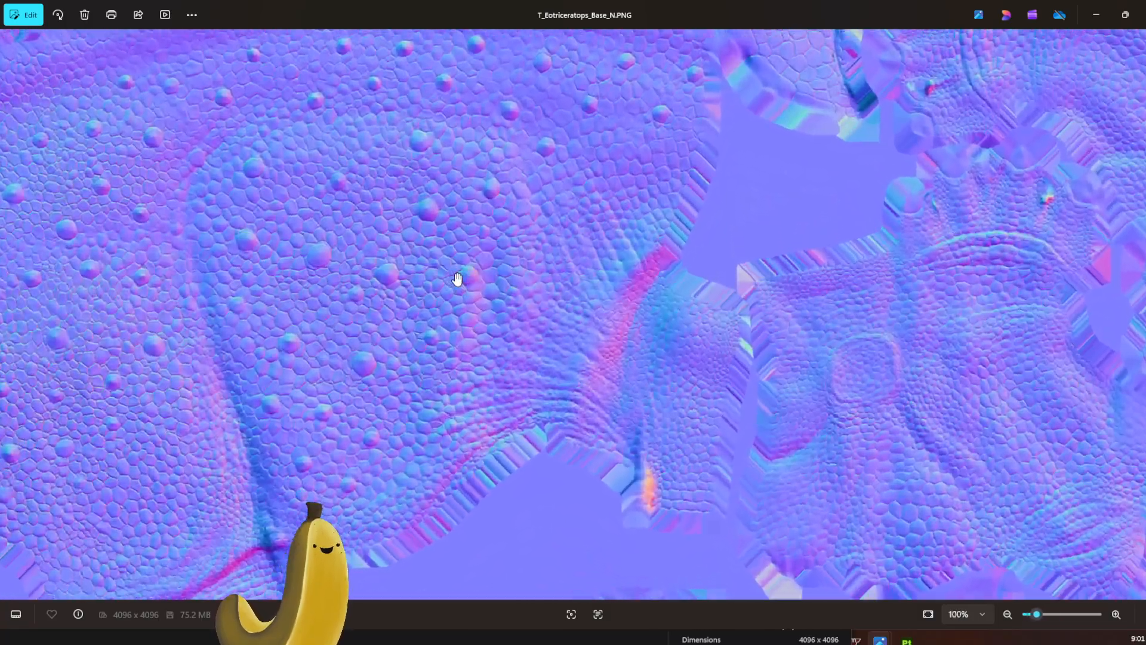
pyautogui.moveTo(457, 278); pyautogui.dragTo(793, 263)
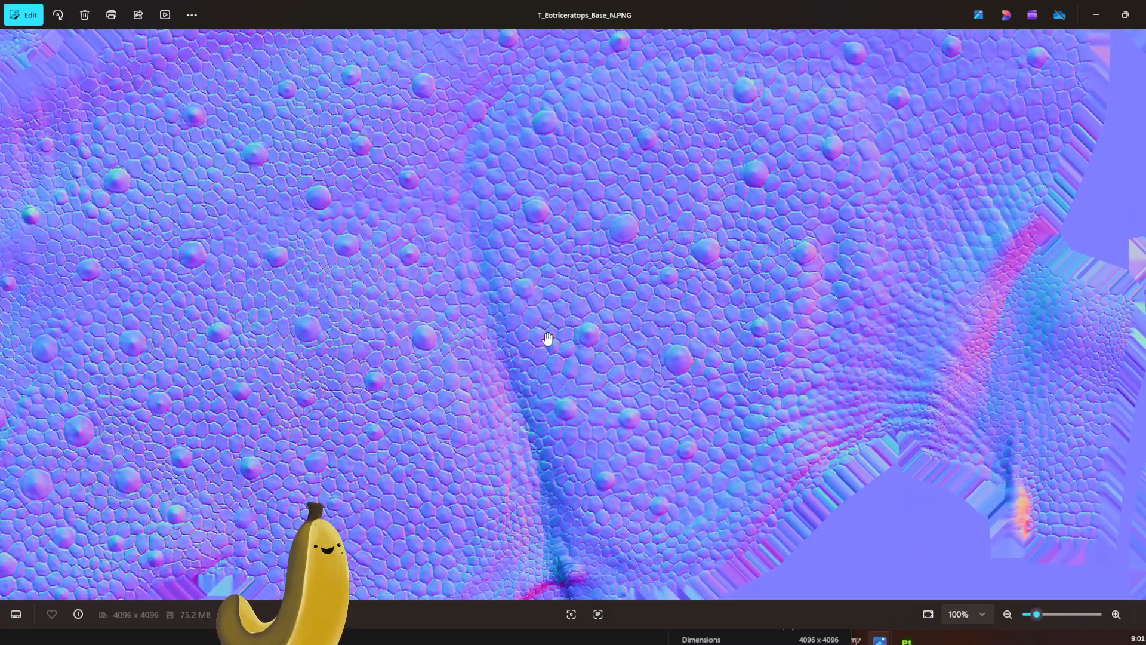
pyautogui.scroll(5, 547, 338)
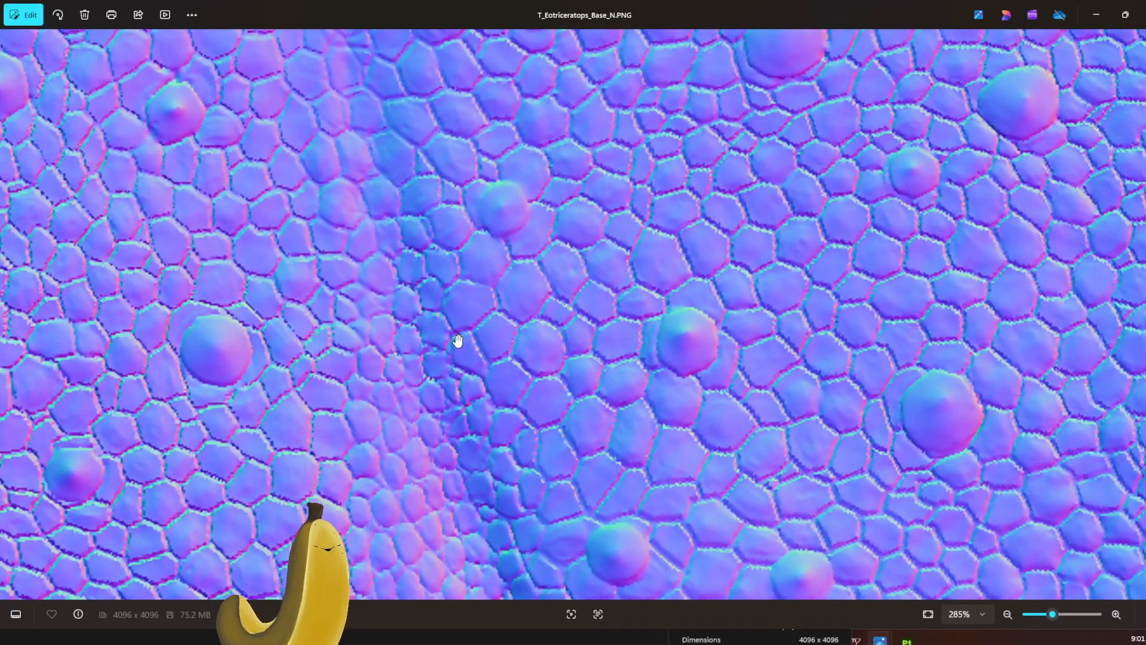
pyautogui.scroll(-5, 458, 340)
pyautogui.scroll(2, 527, 358)
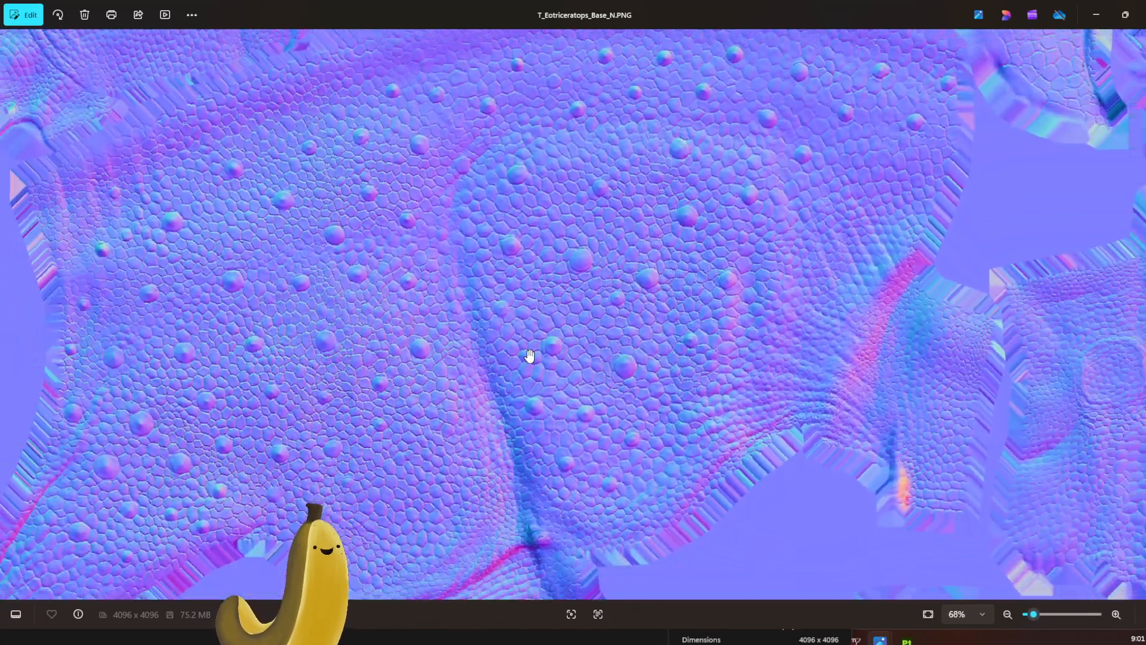
pyautogui.scroll(-3, 529, 356)
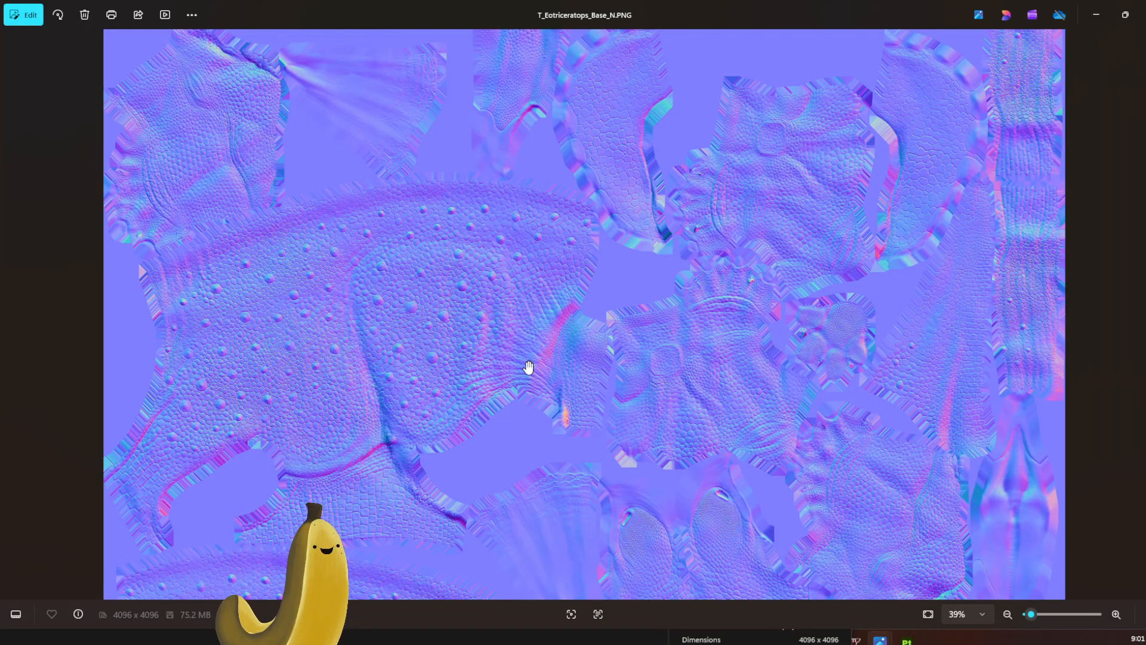
pyautogui.scroll(-3, 514, 400)
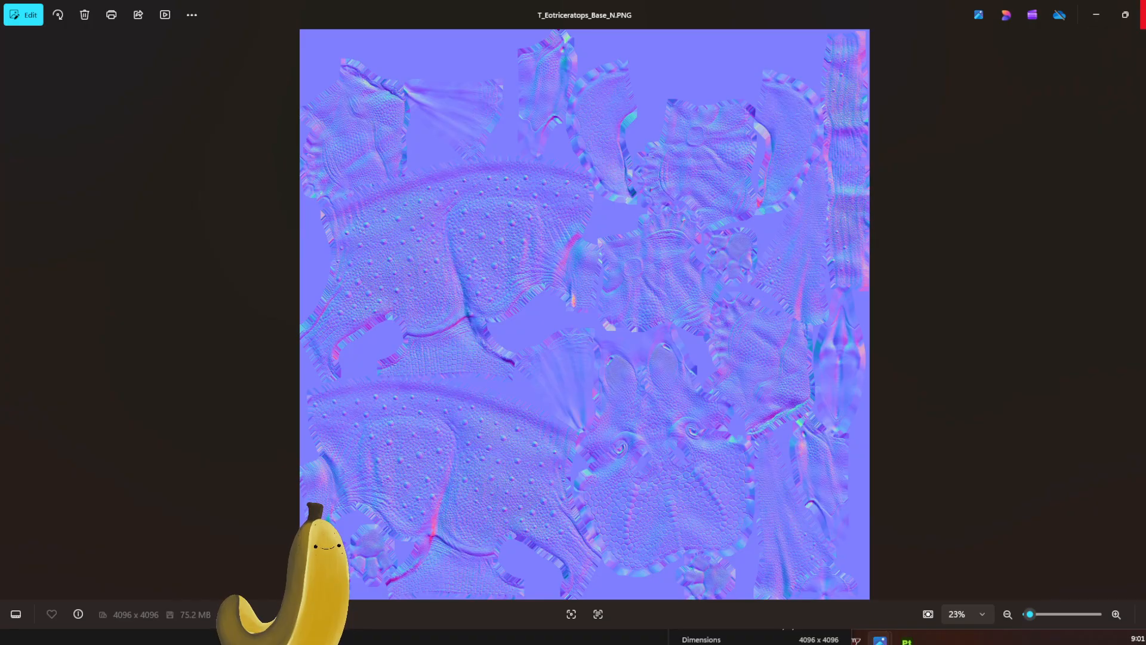
pyautogui.click(1142, 14)
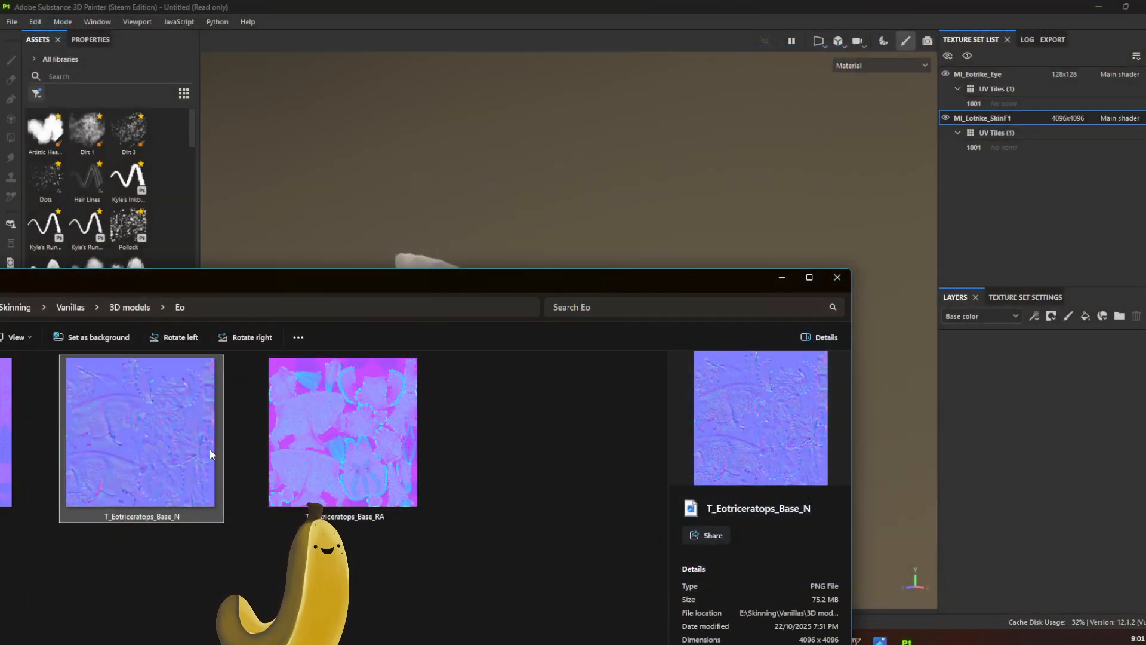
# Step: Add T_Eotriceratops_Base_N from the Eo folder to the MI_Eotrike_SkinF1 layers as a Normal channel fill and inspect the model's skin
pyautogui.moveTo(209, 449)
pyautogui.mouseDown()
pyautogui.moveTo(572, 492)
pyautogui.moveTo(1034, 477)
pyautogui.moveTo(1054, 447)
pyautogui.moveTo(1005, 406)
pyautogui.moveTo(1043, 460)
pyautogui.mouseUp()
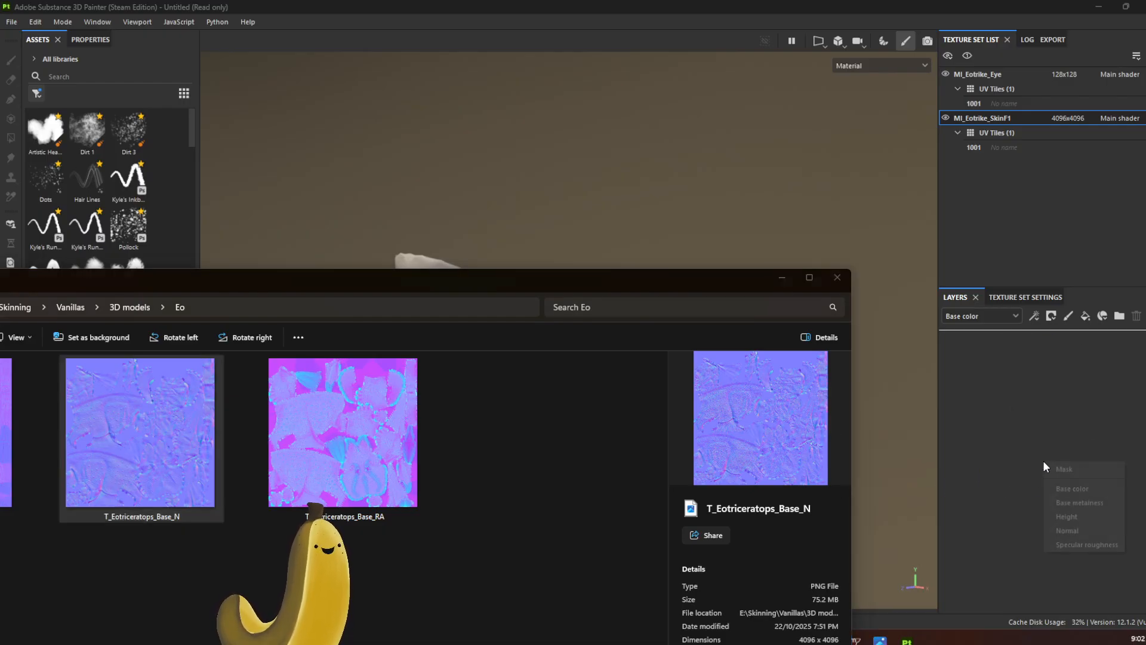
pyautogui.click(1080, 531)
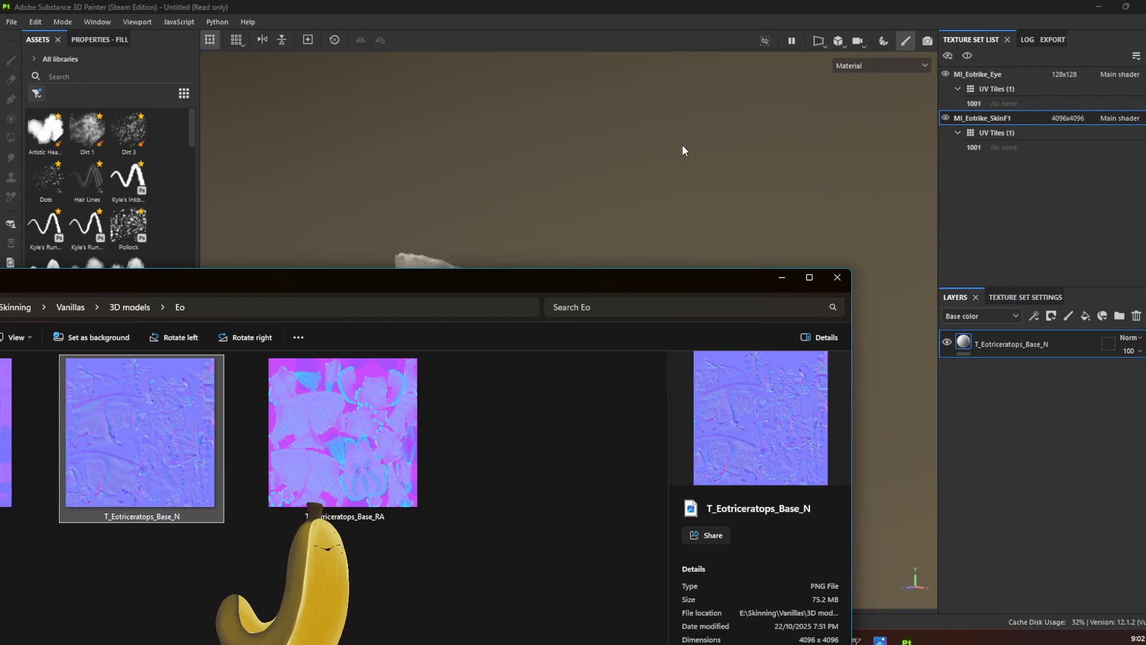
pyautogui.click(684, 148)
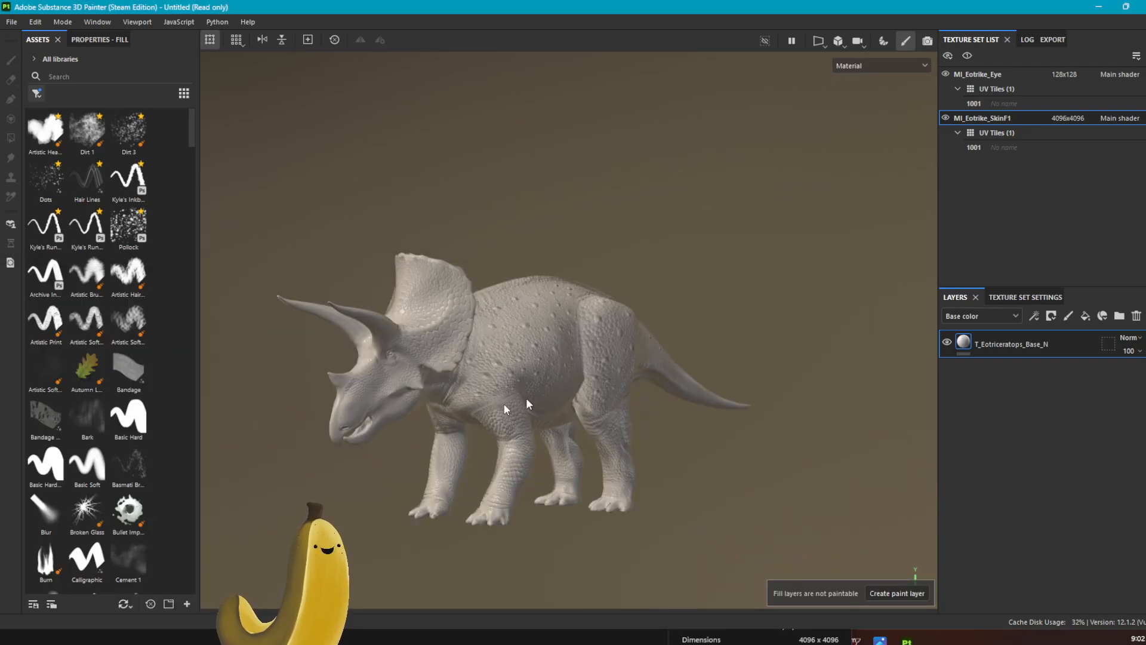
pyautogui.scroll(5, 464, 397)
pyautogui.moveTo(692, 369)
pyautogui.keyDown('alt'); pyautogui.mouseDown()
pyautogui.moveTo(643, 379)
pyautogui.moveTo(567, 368)
pyautogui.moveTo(563, 345)
pyautogui.moveTo(749, 373)
pyautogui.moveTo(786, 435)
pyautogui.moveTo(764, 503)
pyautogui.moveTo(529, 489)
pyautogui.moveTo(432, 427)
pyautogui.moveTo(473, 366)
pyautogui.moveTo(682, 363)
pyautogui.mouseUp(); pyautogui.keyUp('alt')
pyautogui.keyDown('alt'); pyautogui.moveTo(630, 383); pyautogui.dragTo(674, 368, button='middle'); pyautogui.keyUp('alt')
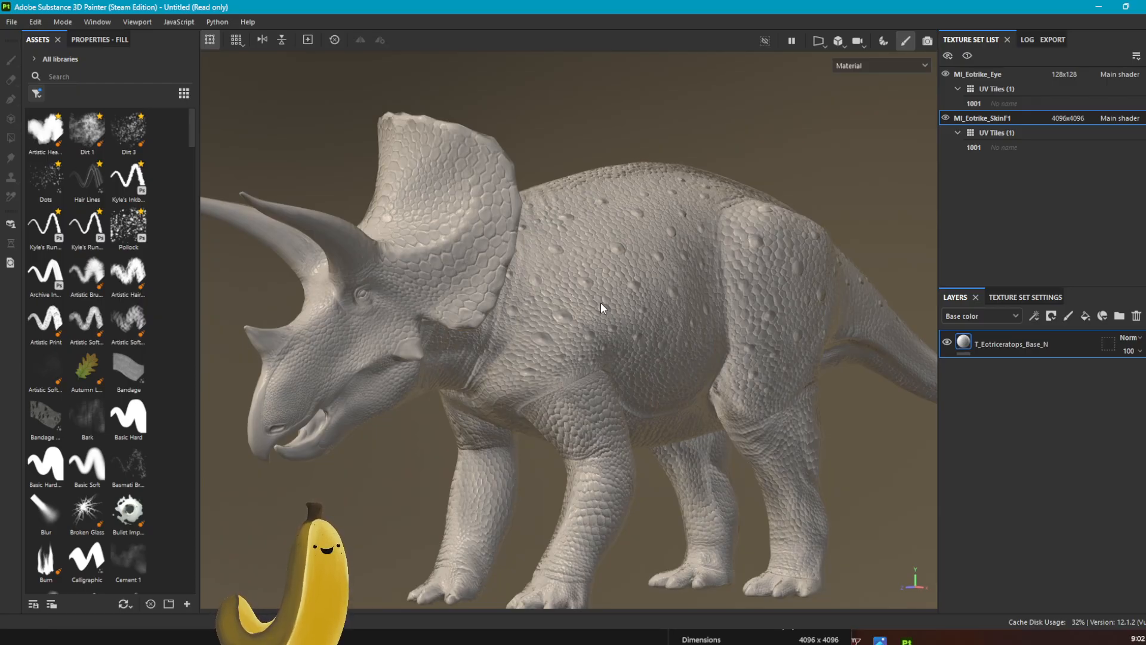
# Step: Add a Levels effect to the T_Eotriceratops_Base_N layer and set its affected channel to Normal
pyautogui.rightClick(1066, 338)
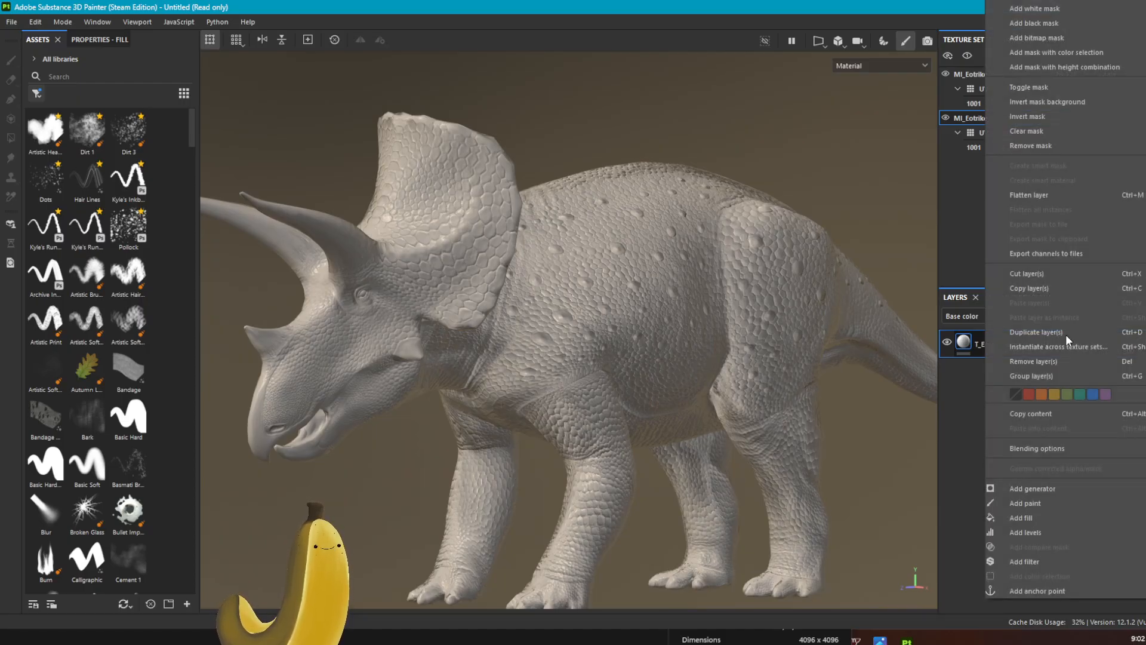
pyautogui.click(1079, 531)
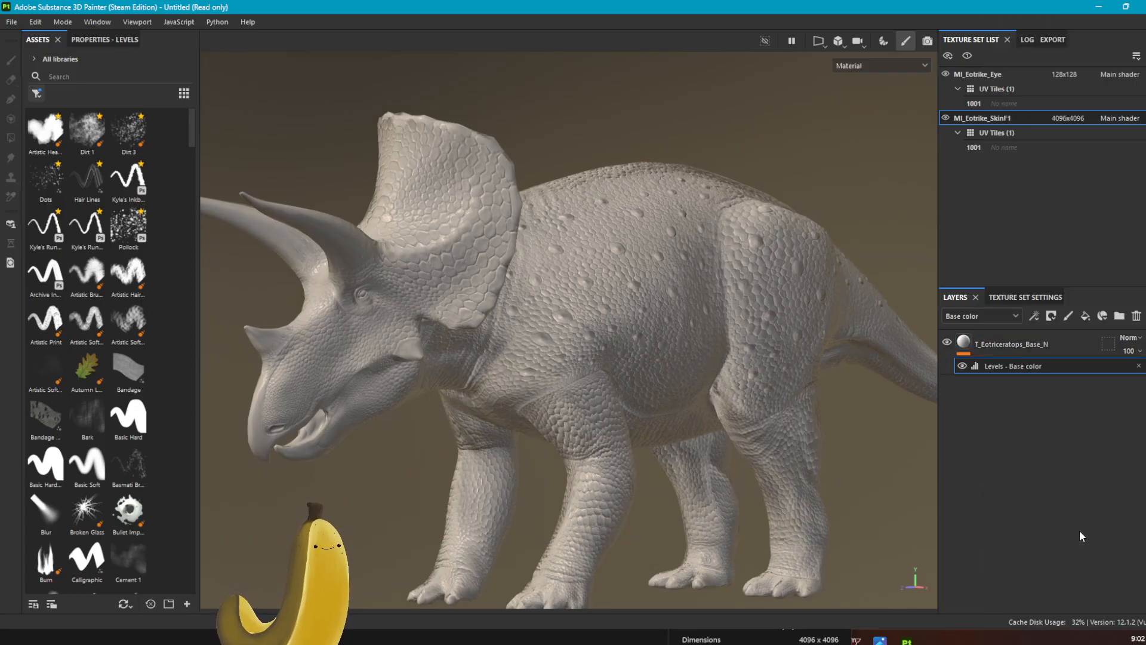
pyautogui.click(110, 41)
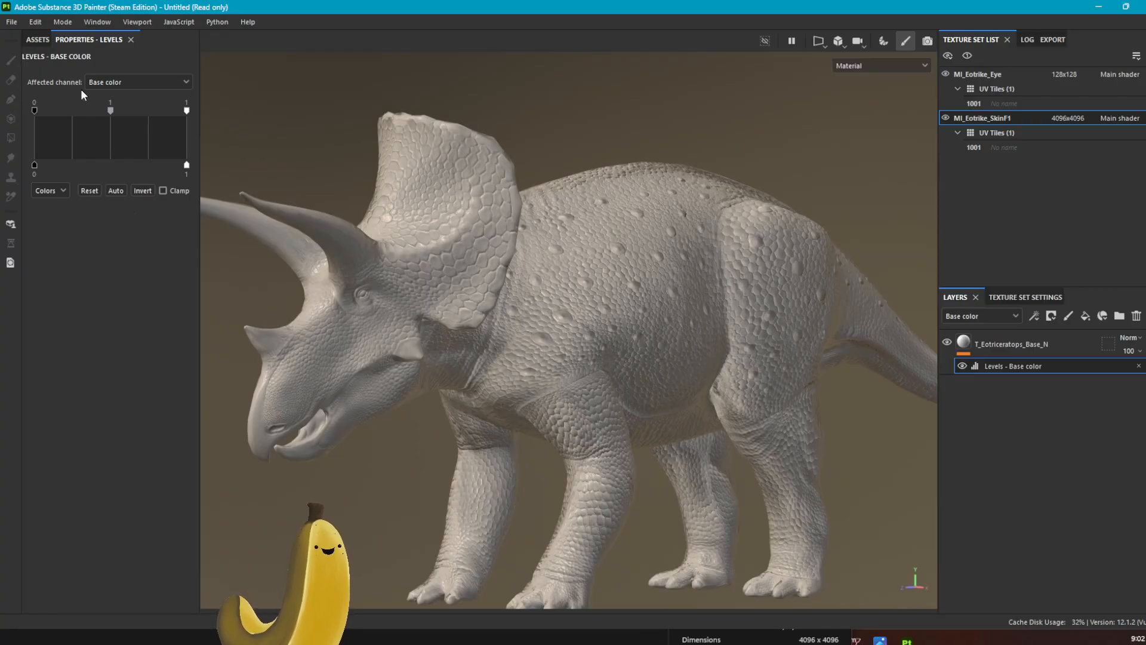
pyautogui.click(135, 81)
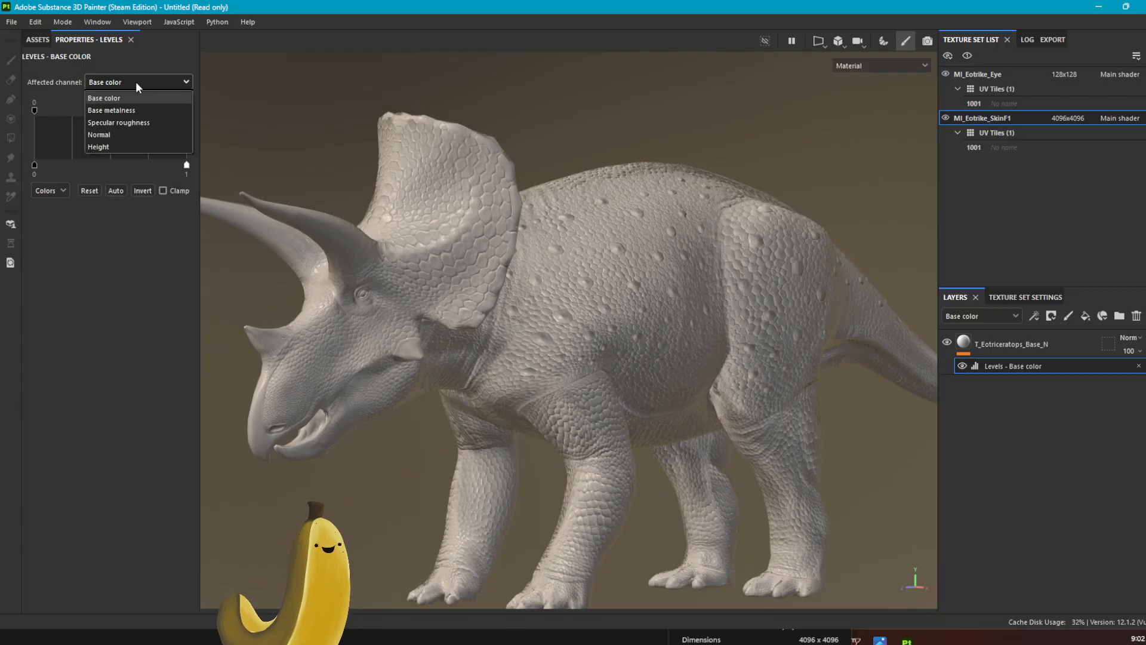
pyautogui.click(140, 135)
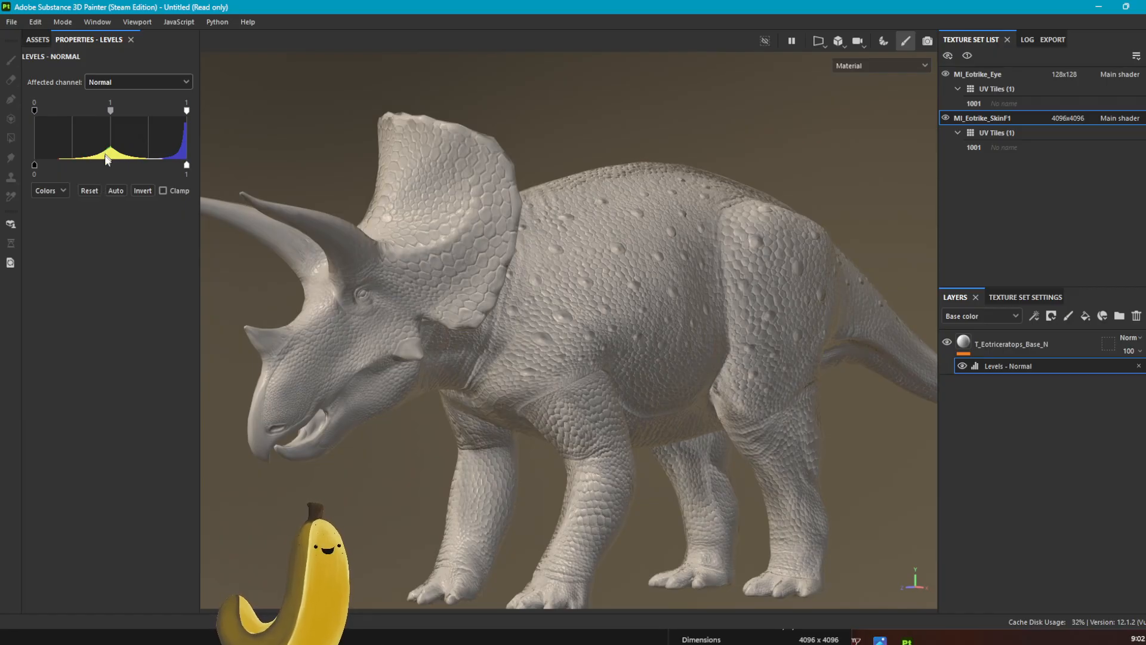
# Step: Invert the Green component in the Normal levels and inspect the scales on the triceratops' body up close
pyautogui.click(59, 196)
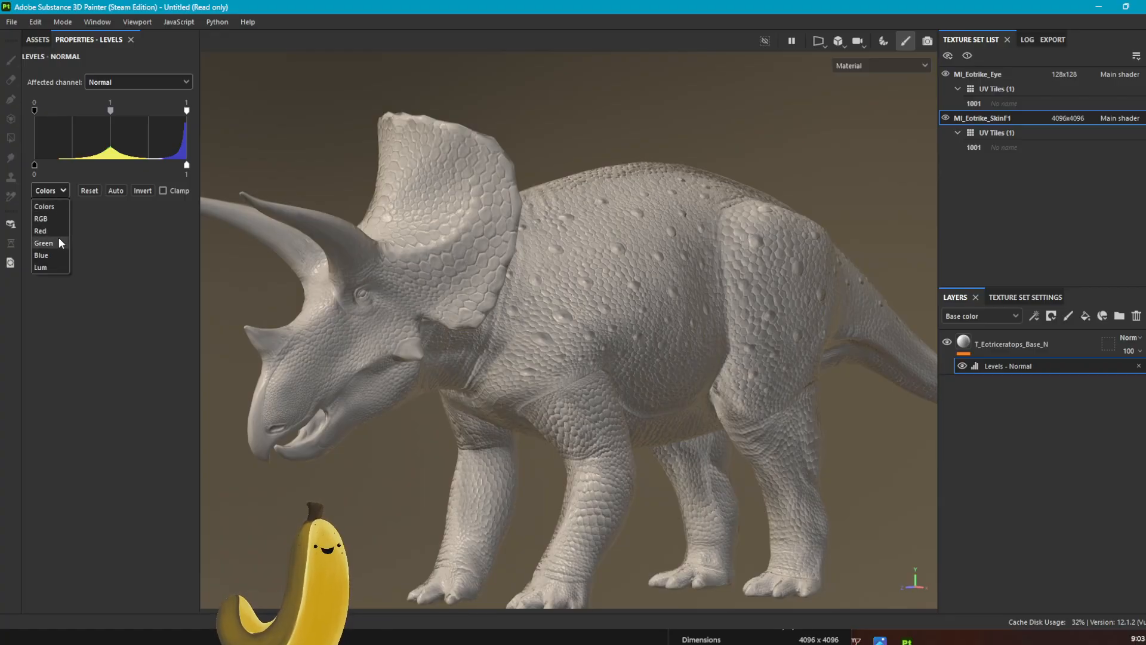
pyautogui.click(59, 241)
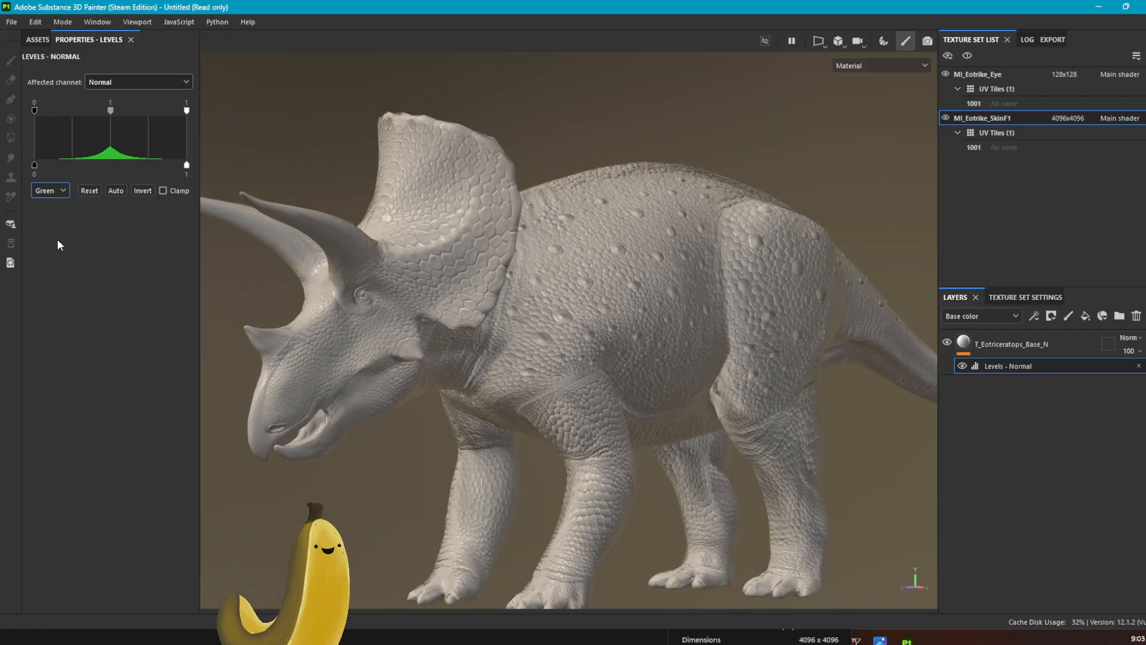
pyautogui.click(137, 194)
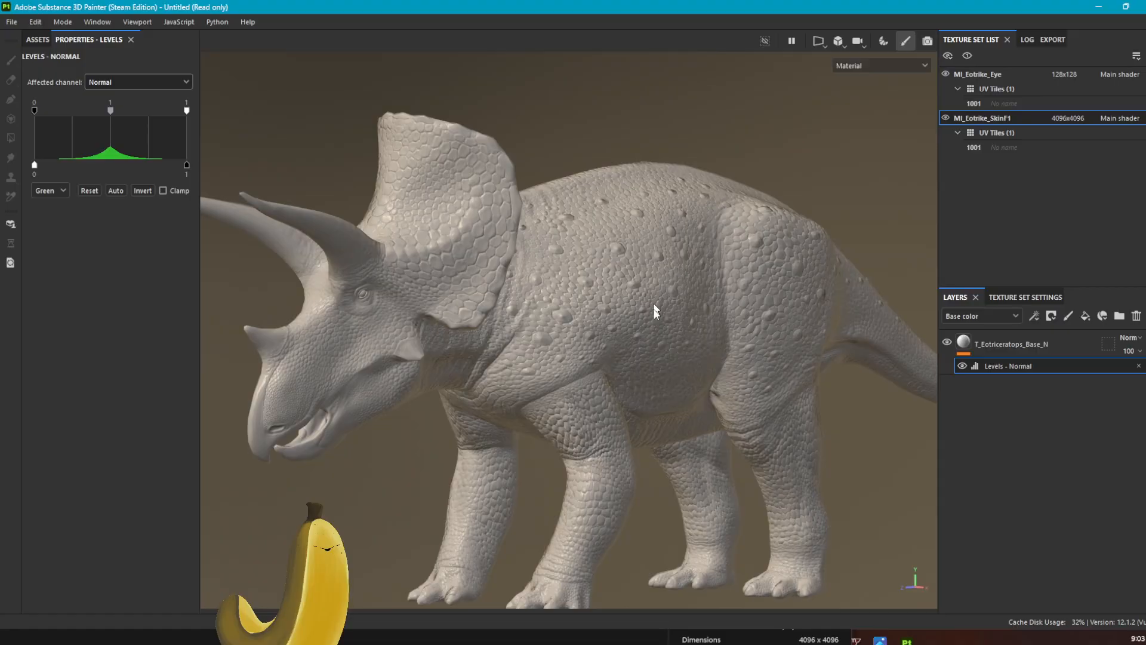
pyautogui.scroll(2, 683, 318)
pyautogui.scroll(3, 683, 317)
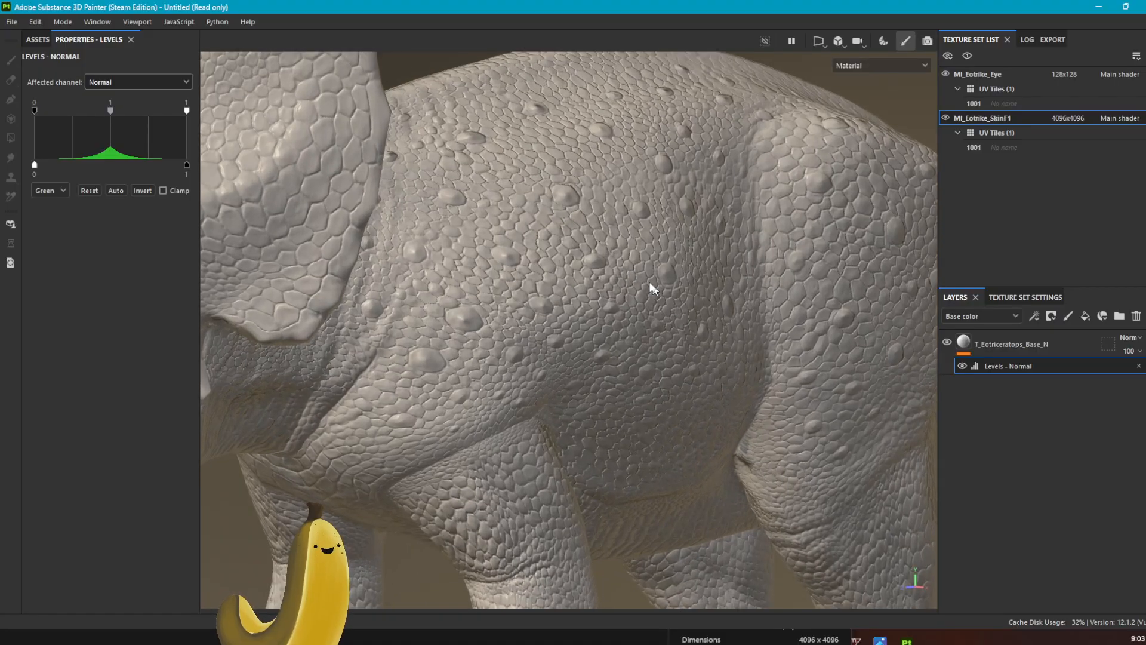
pyautogui.keyDown('alt'); pyautogui.moveTo(650, 286); pyautogui.dragTo(668, 334); pyautogui.keyUp('alt')
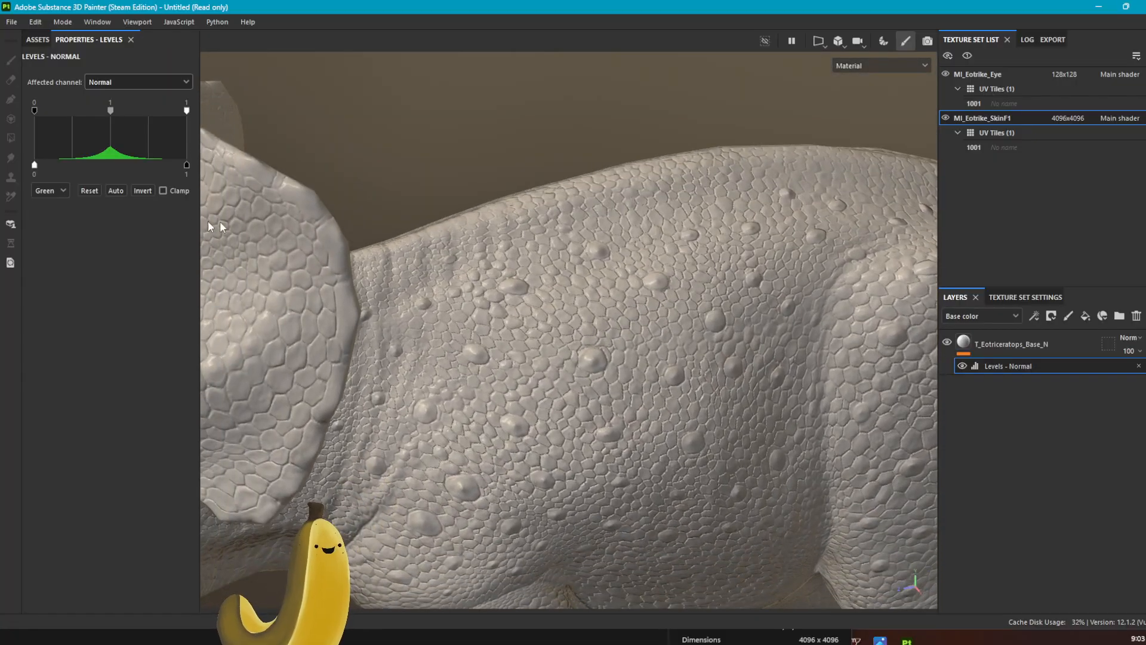
# Step: Toggle the green inversion off and on for comparison, and try the pbr-car-paint shader on the model
pyautogui.click(143, 192)
pyautogui.click(143, 192)
pyautogui.click(1145, 80)
pyautogui.click(1085, 117)
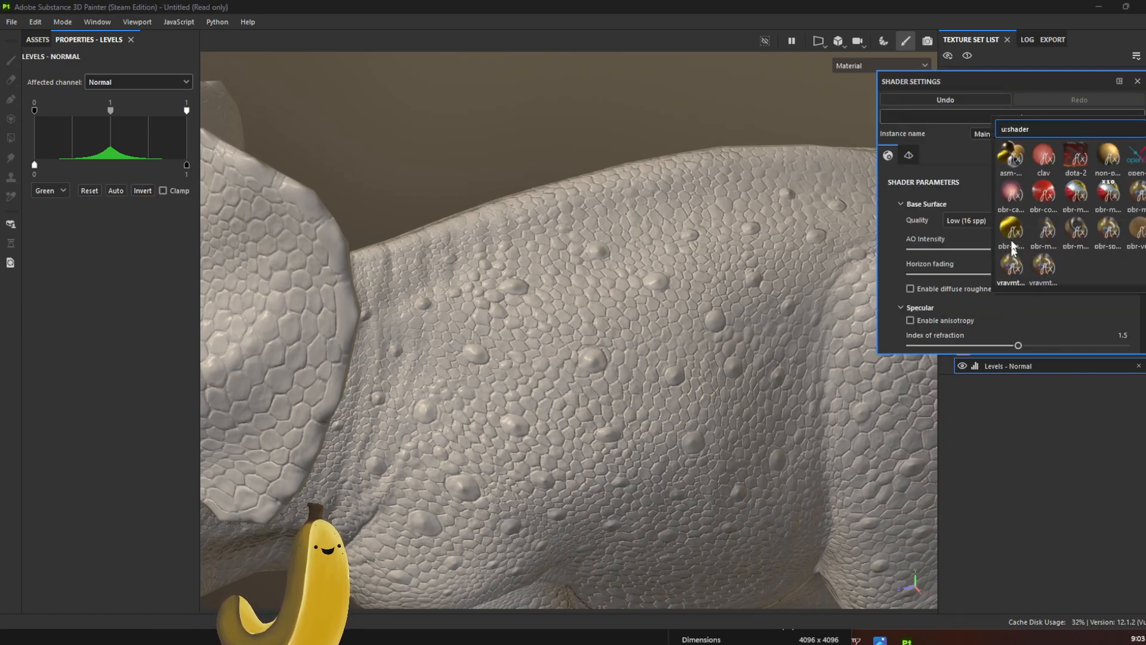
pyautogui.click(1011, 192)
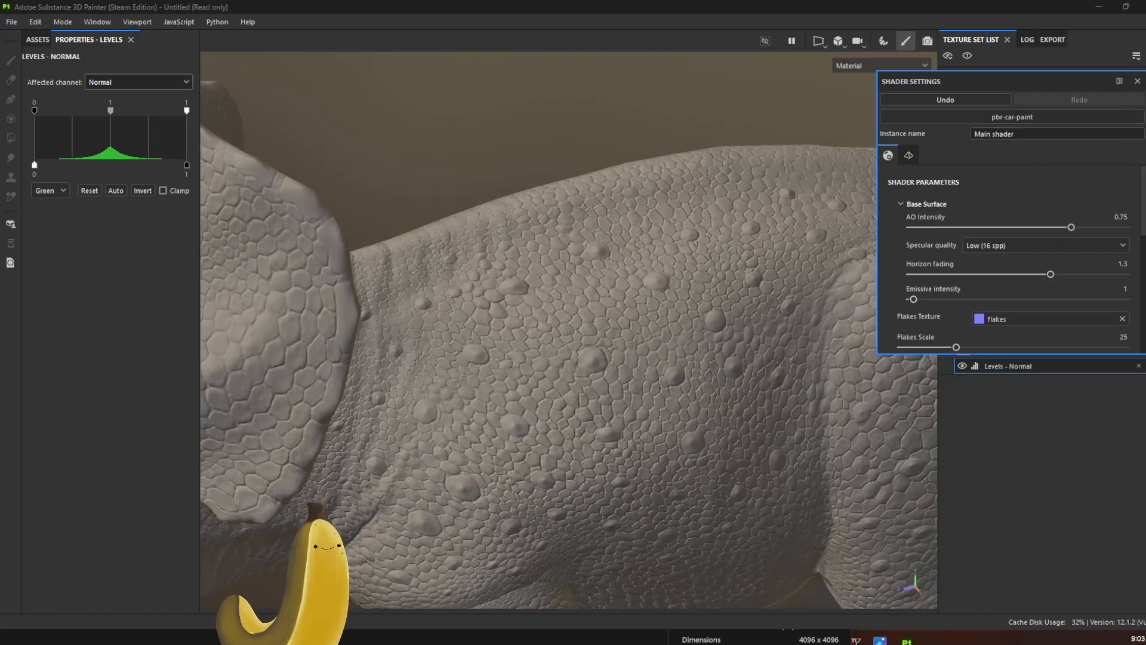
# Step: Change the environment map to Soft 2RingHighContrast in the display settings
pyautogui.click(1145, 61)
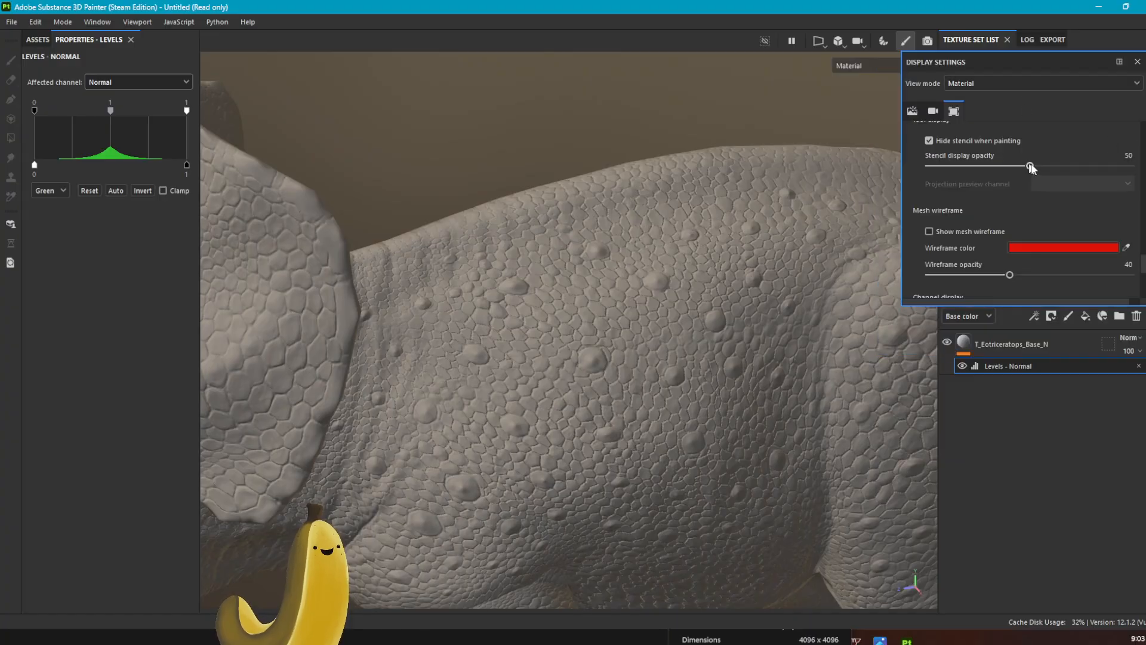
pyautogui.scroll(4, 1034, 165)
pyautogui.scroll(3, 1033, 162)
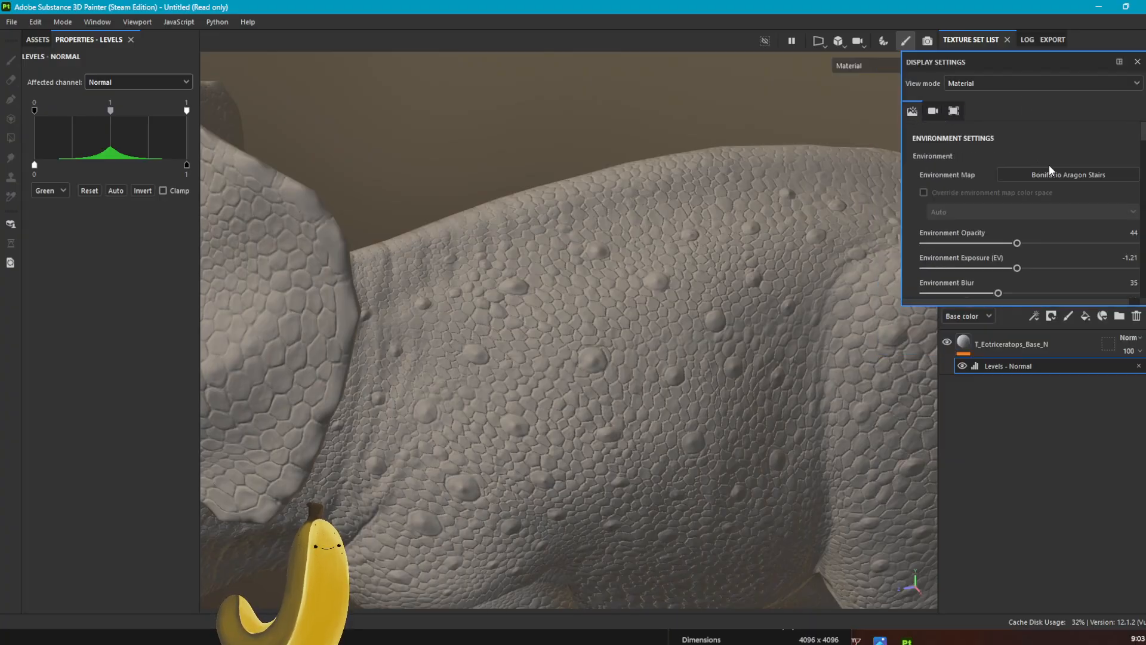
pyautogui.click(1049, 172)
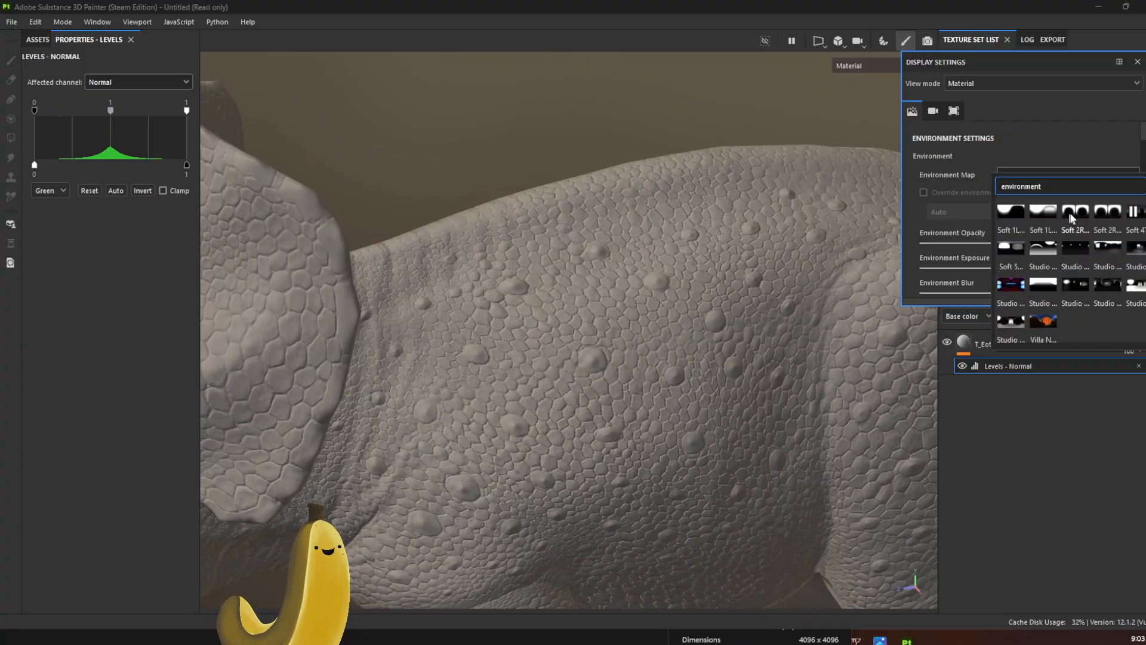
pyautogui.click(1079, 213)
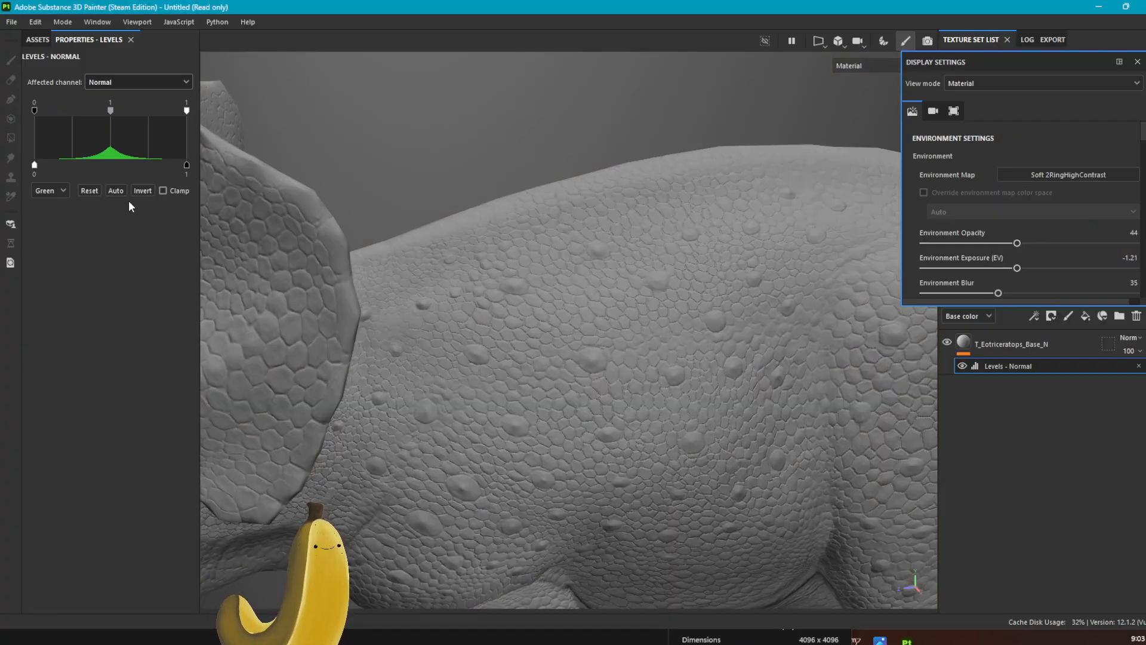
# Step: Compare the skin's relief without and with the green inversion under the new lighting, leaving the inversion applied and the display settings closed
pyautogui.click(143, 190)
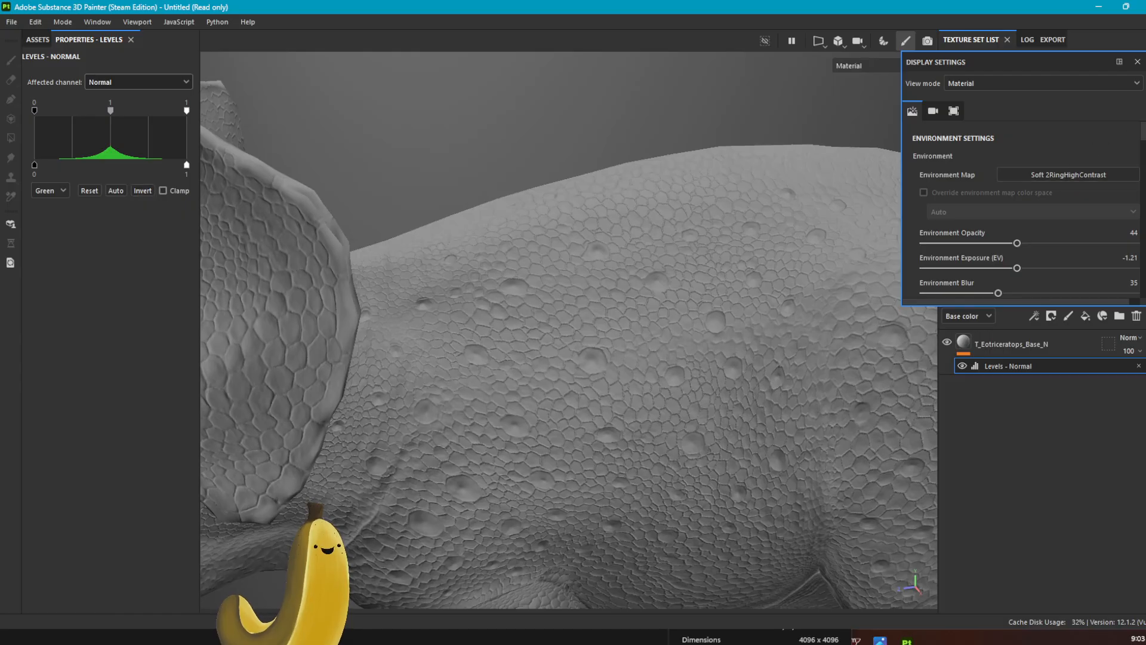
pyautogui.click(1137, 61)
pyautogui.scroll(2, 693, 388)
pyautogui.keyDown('alt'); pyautogui.moveTo(690, 368); pyautogui.dragTo(724, 323); pyautogui.keyUp('alt')
pyautogui.scroll(-5, 723, 327)
pyautogui.keyDown('alt'); pyautogui.moveTo(684, 383); pyautogui.dragTo(595, 340); pyautogui.keyUp('alt')
pyautogui.click(142, 191)
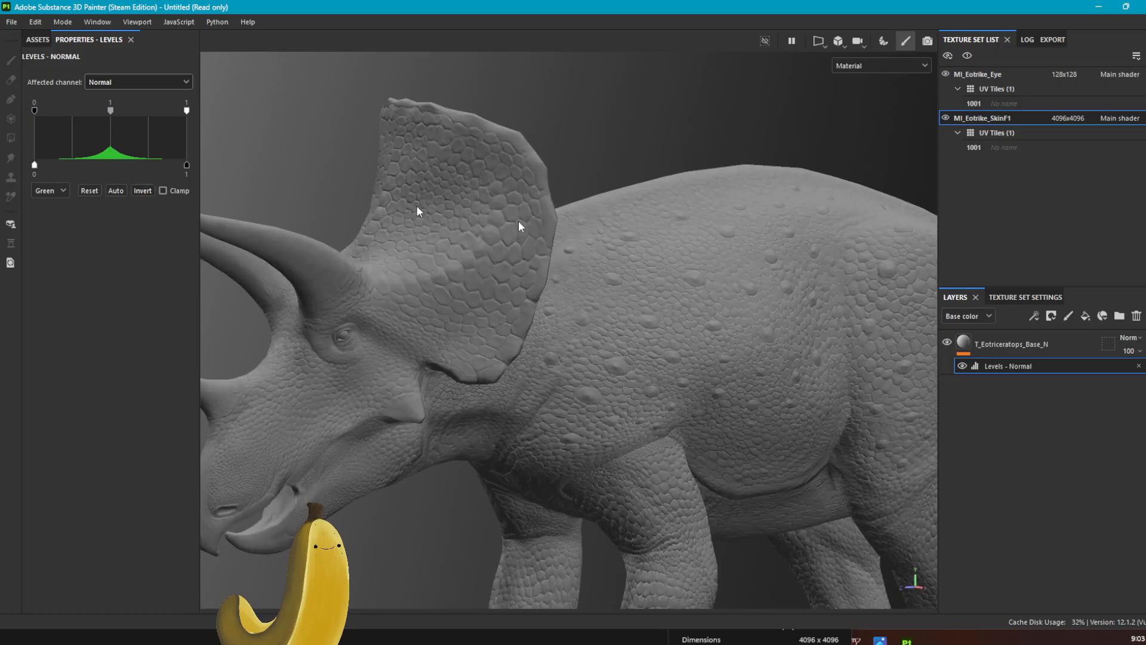
pyautogui.scroll(-6, 679, 335)
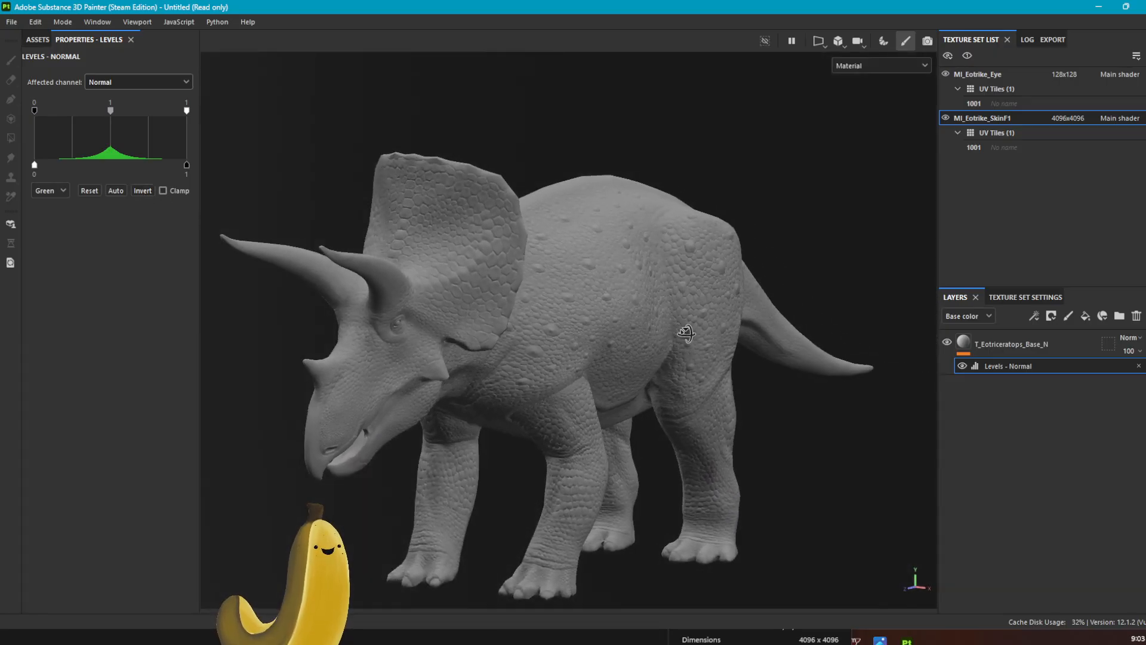
pyautogui.keyDown('alt'); pyautogui.moveTo(687, 333); pyautogui.dragTo(646, 330); pyautogui.keyUp('alt')
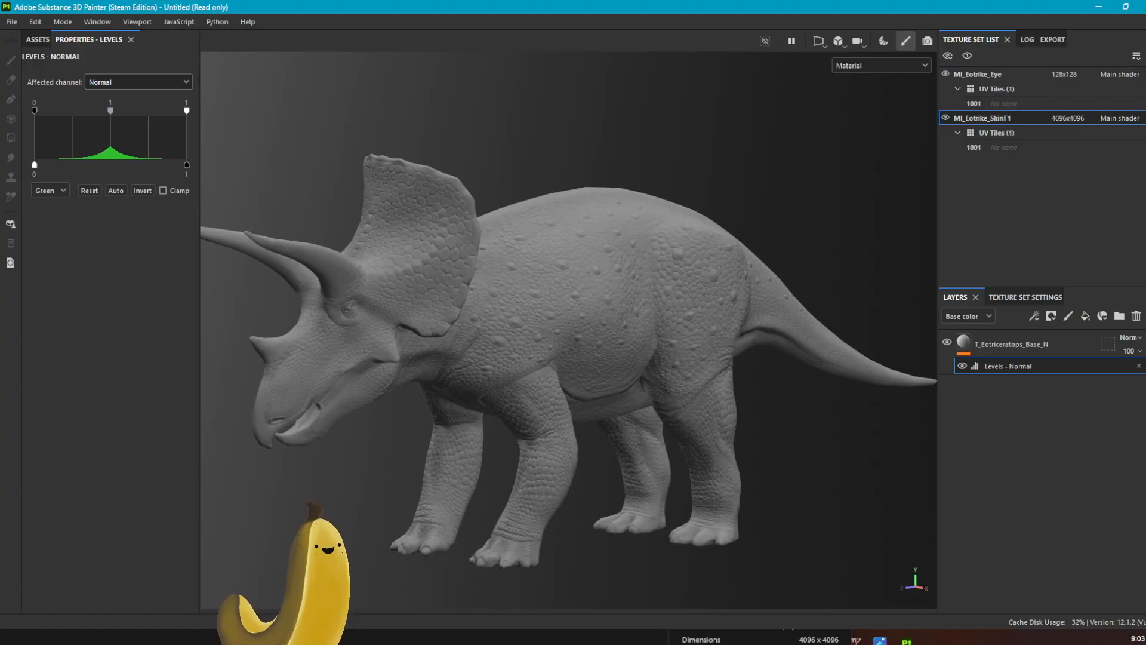
# Step: Switch to the Eo folder in File Explorer and examine the T_Eotriceratops_Base_RA image up close, closing it when done
pyautogui.hotkey('alt', 'Tab')
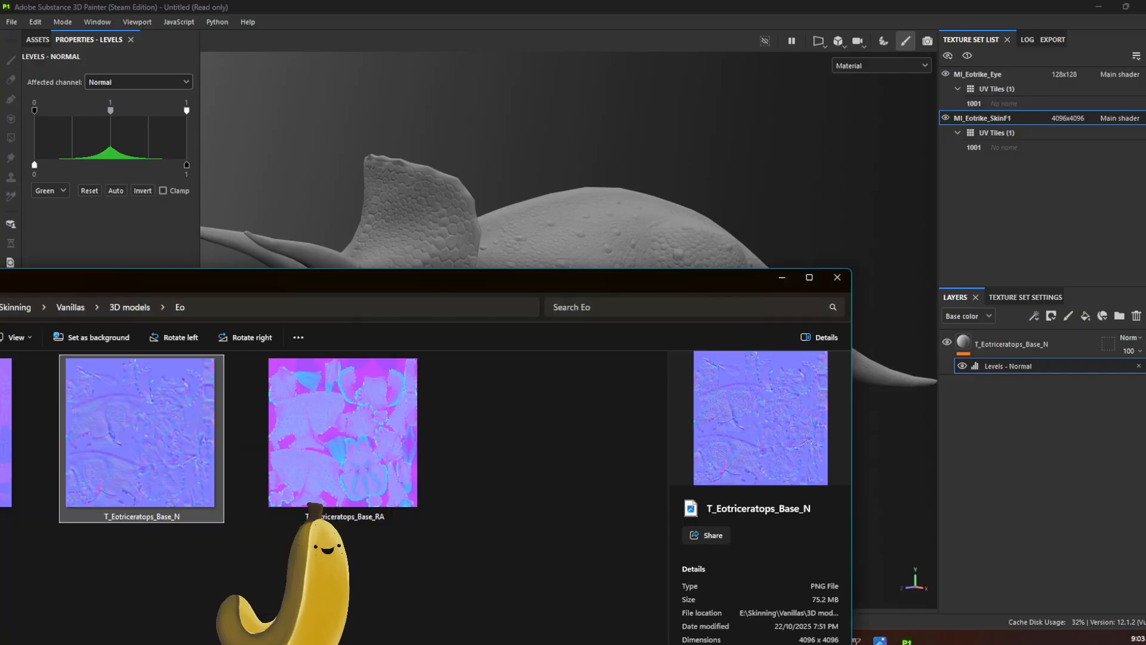
pyautogui.doubleClick(380, 455)
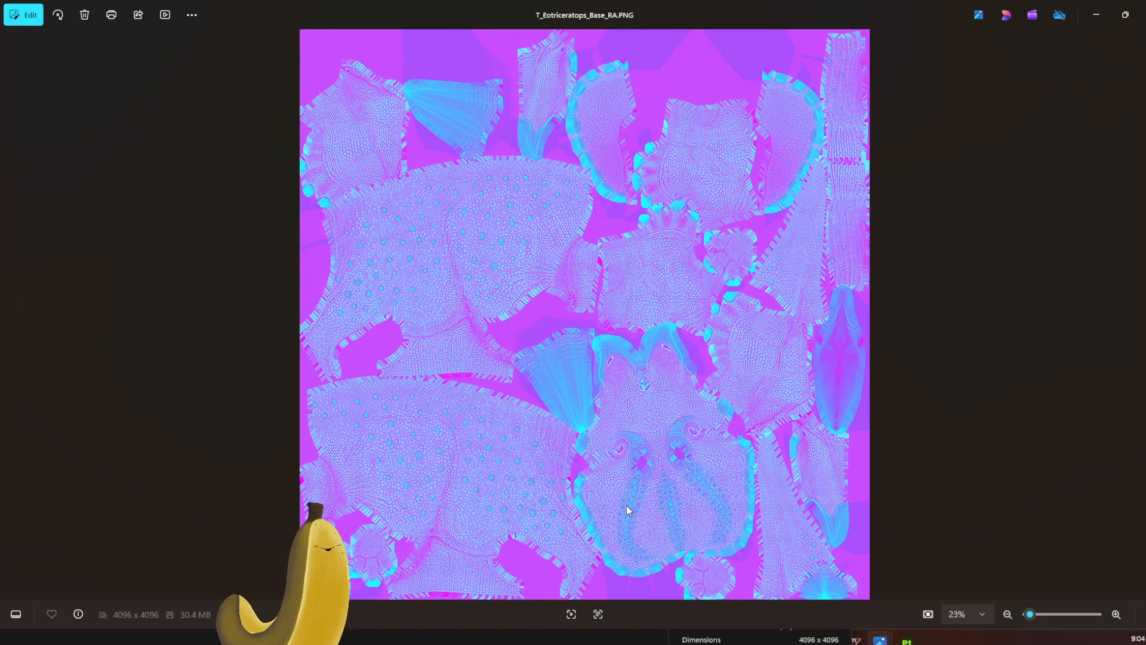
pyautogui.doubleClick(480, 485)
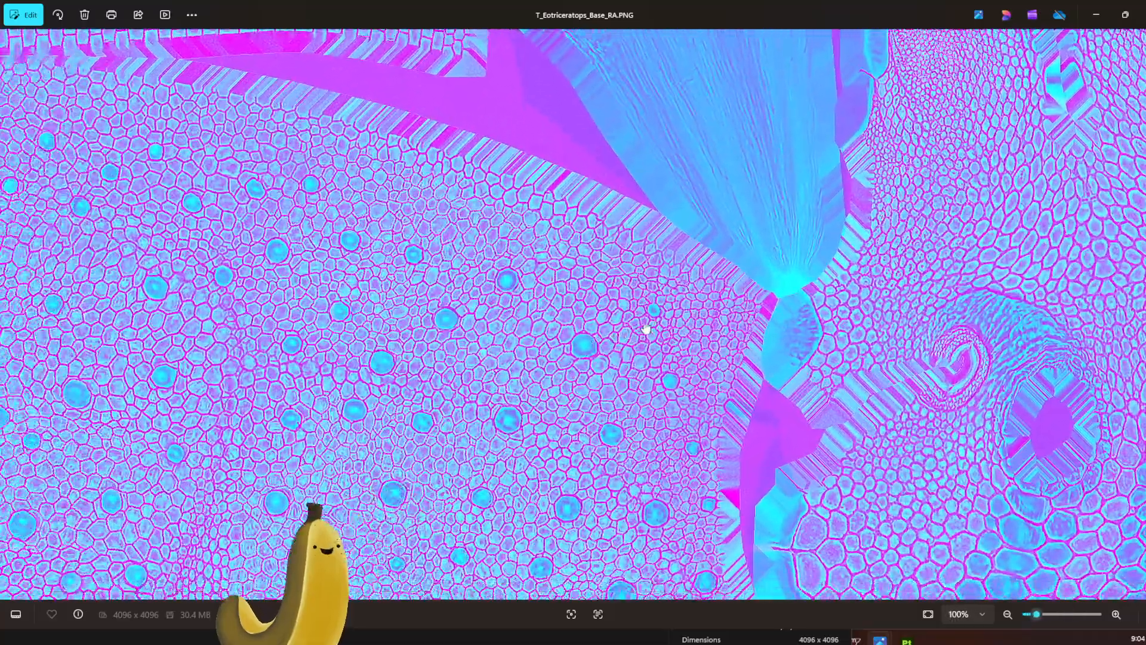
pyautogui.scroll(3, 545, 351)
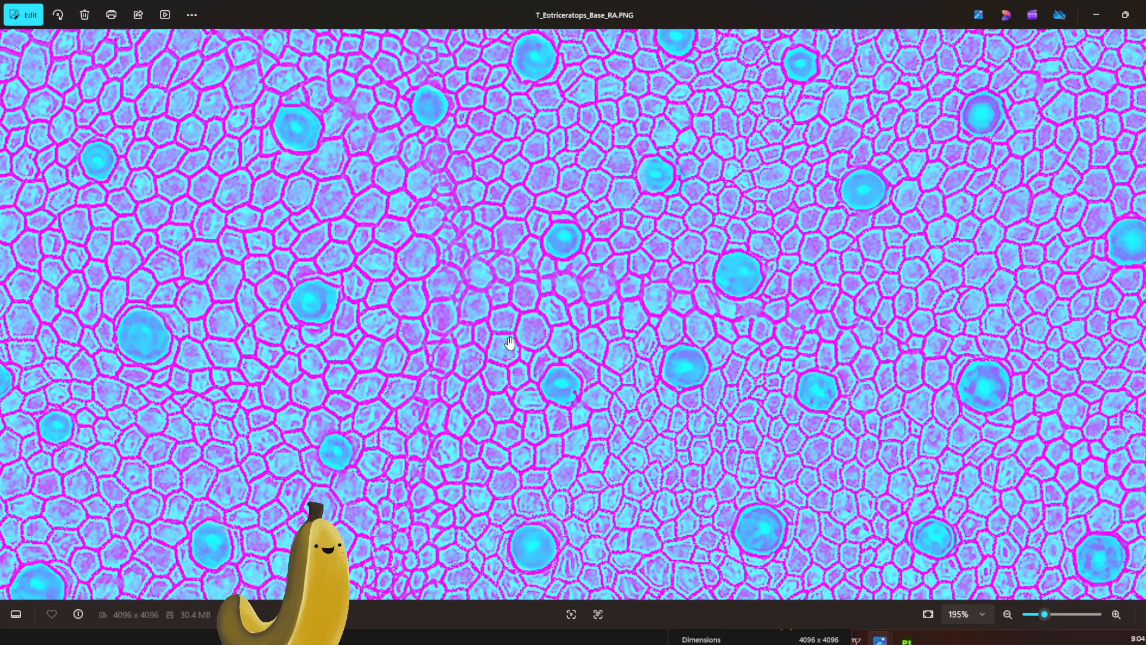
pyautogui.scroll(-3, 510, 342)
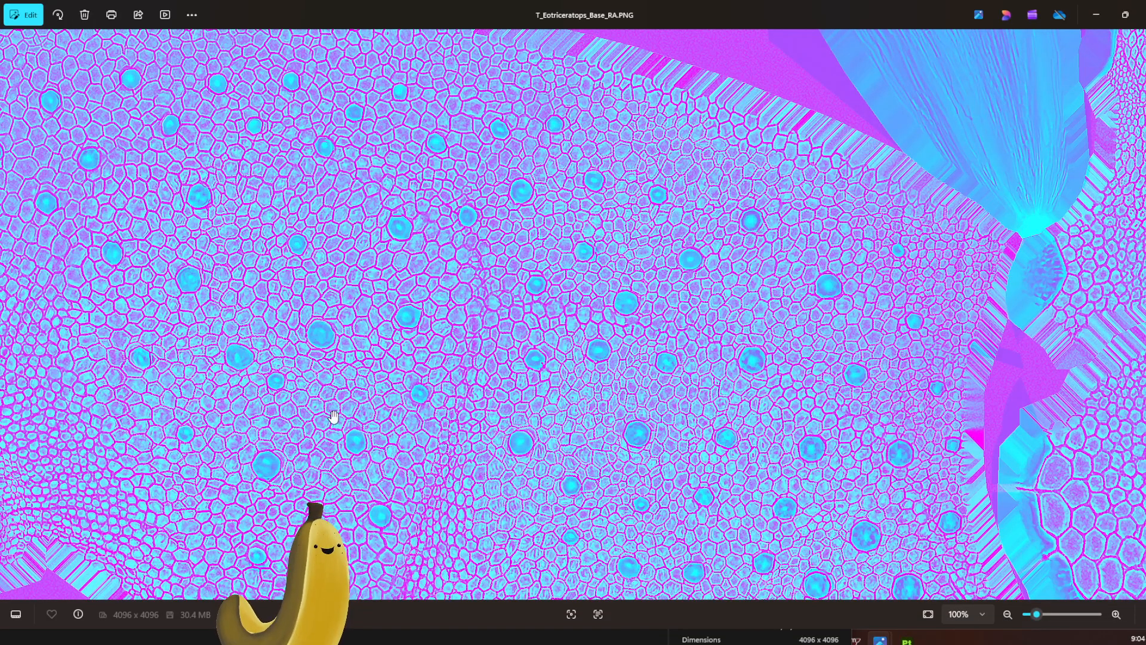
pyautogui.scroll(-5, 334, 416)
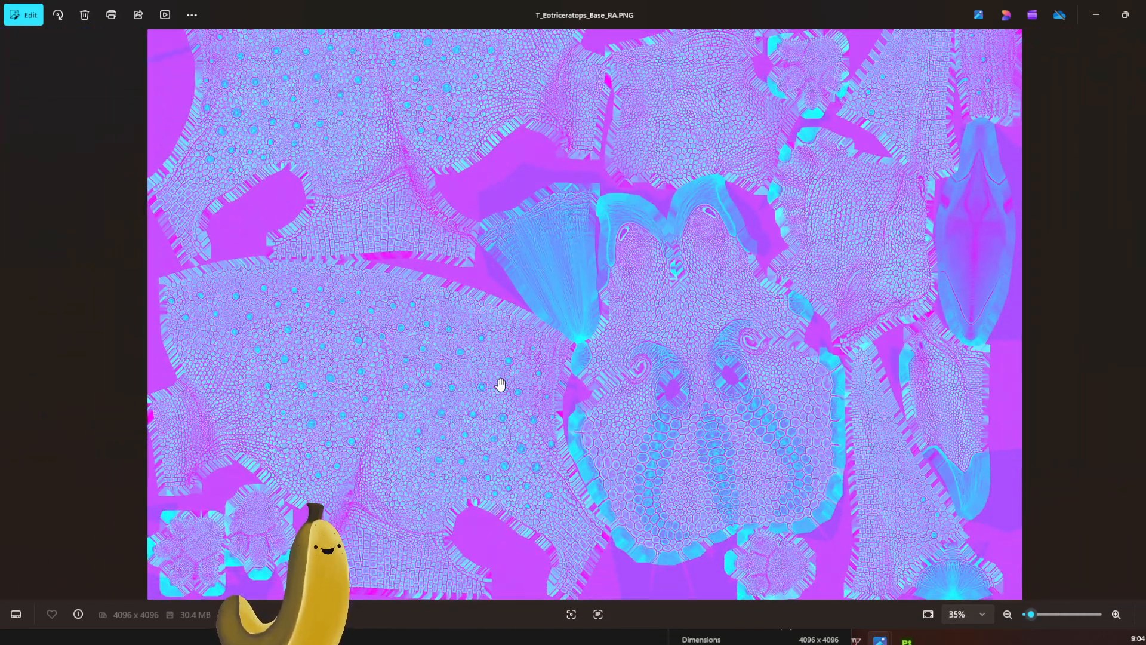
pyautogui.scroll(-3, 500, 383)
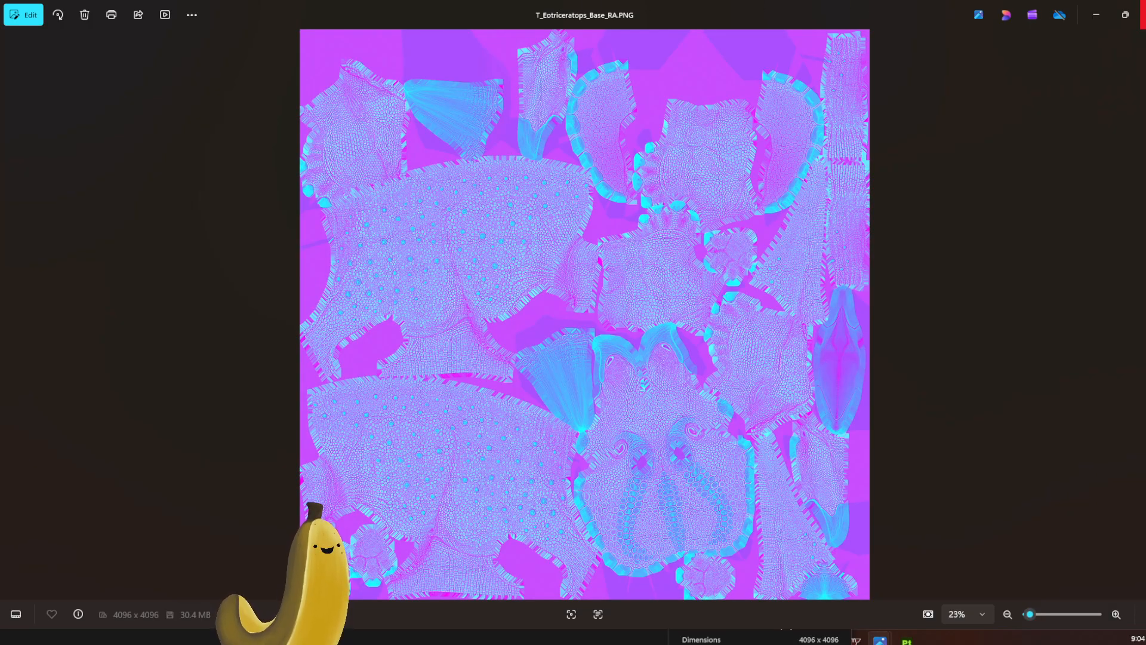
pyautogui.click(1143, 13)
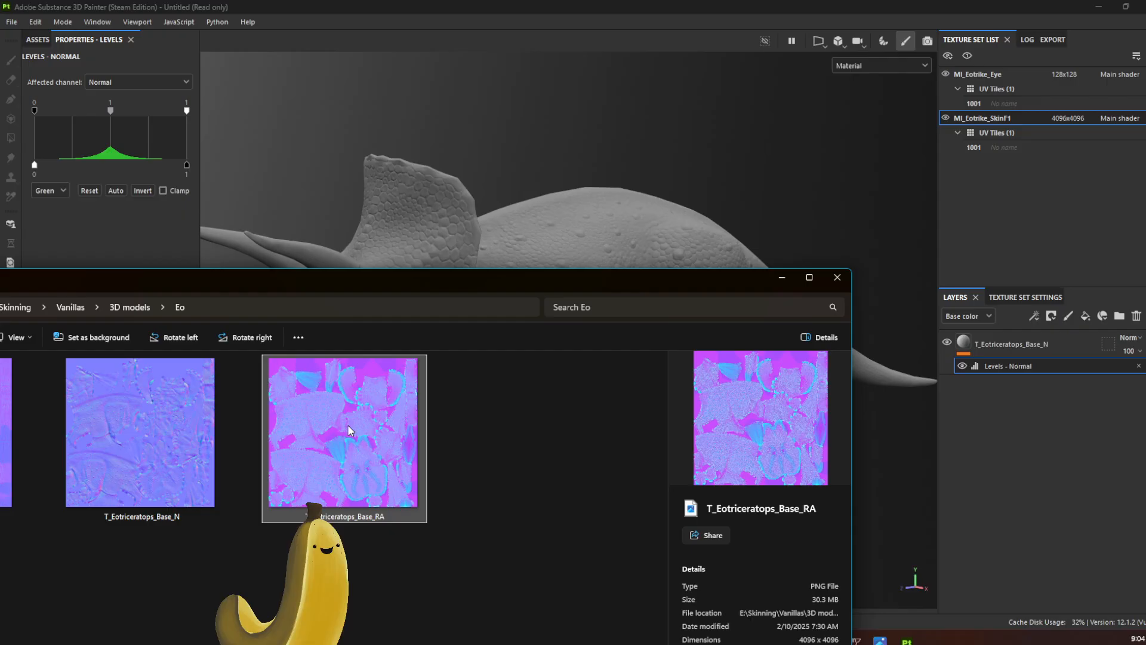
# Step: Add T_Eotriceratops_Base_RA from the Eo folder to the layers as a Height channel fill and minimize File Explorer
pyautogui.moveTo(349, 427)
pyautogui.mouseDown()
pyautogui.moveTo(355, 440)
pyautogui.moveTo(967, 510)
pyautogui.moveTo(1021, 491)
pyautogui.mouseUp()
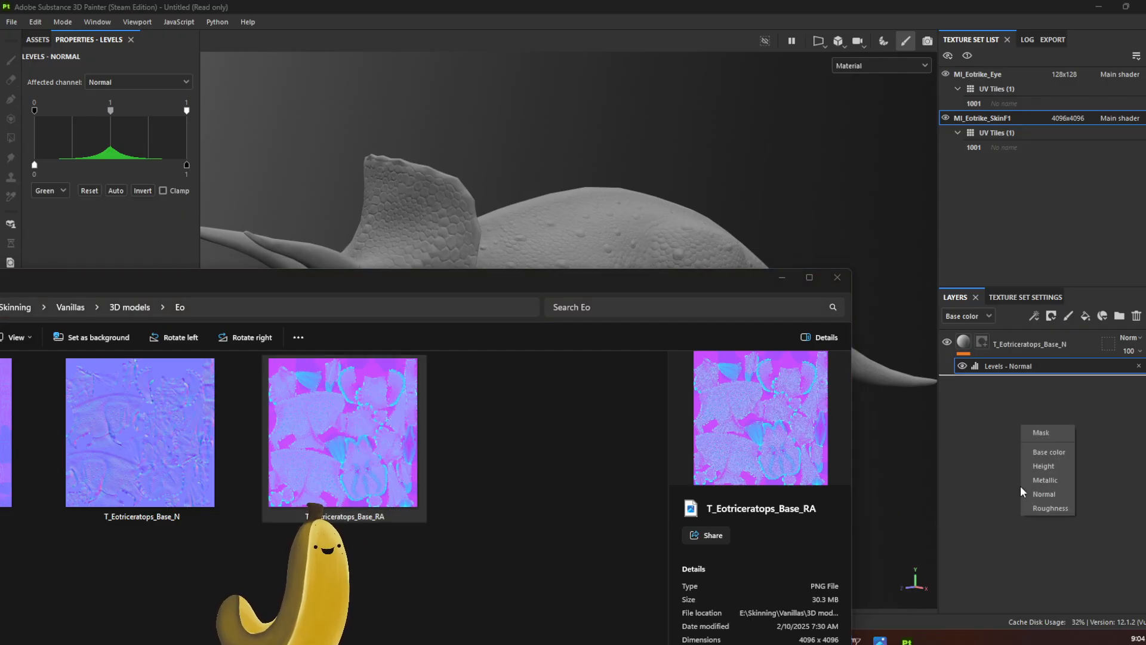
pyautogui.click(1068, 472)
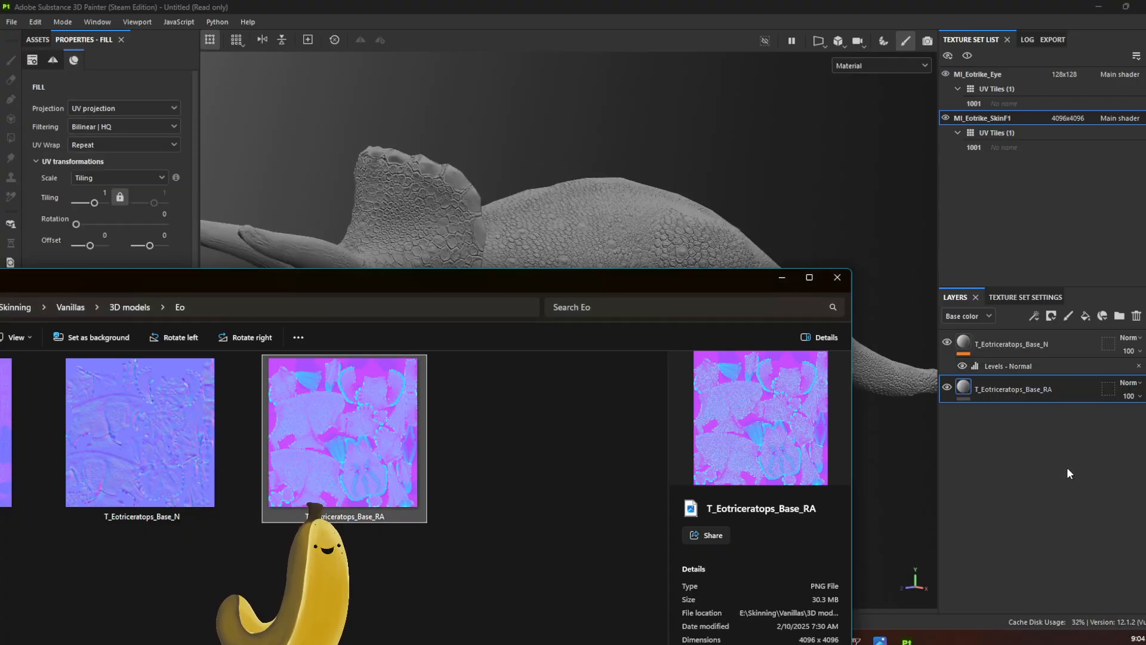
pyautogui.click(774, 279)
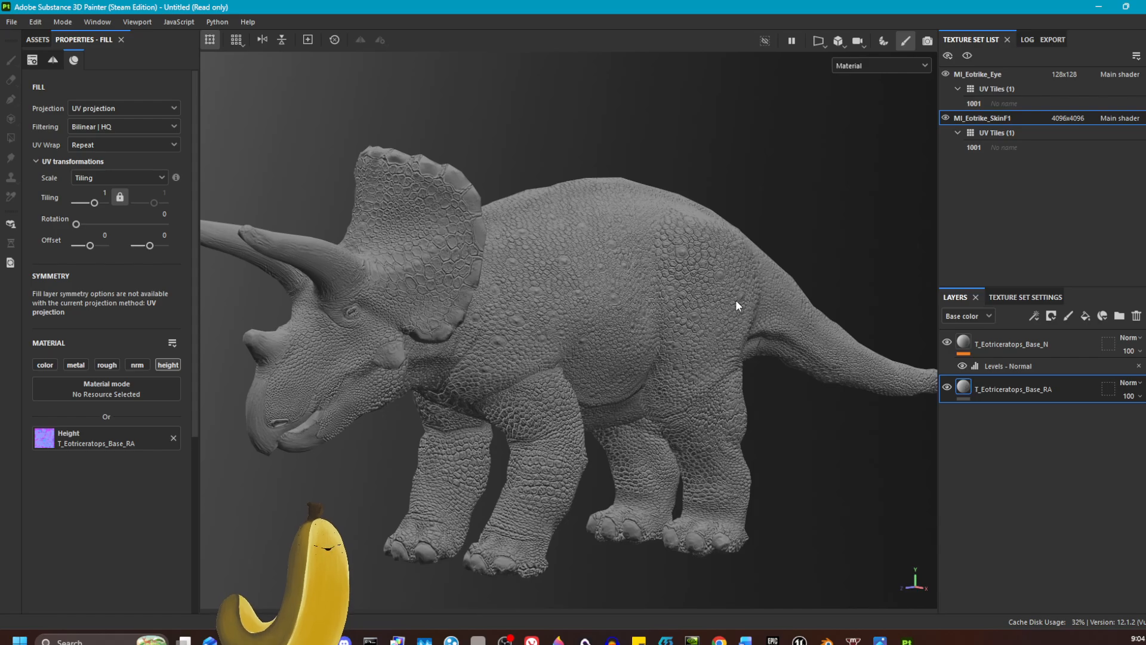
# Step: Set the main shader to open-pbr in the shader settings
pyautogui.click(927, 40)
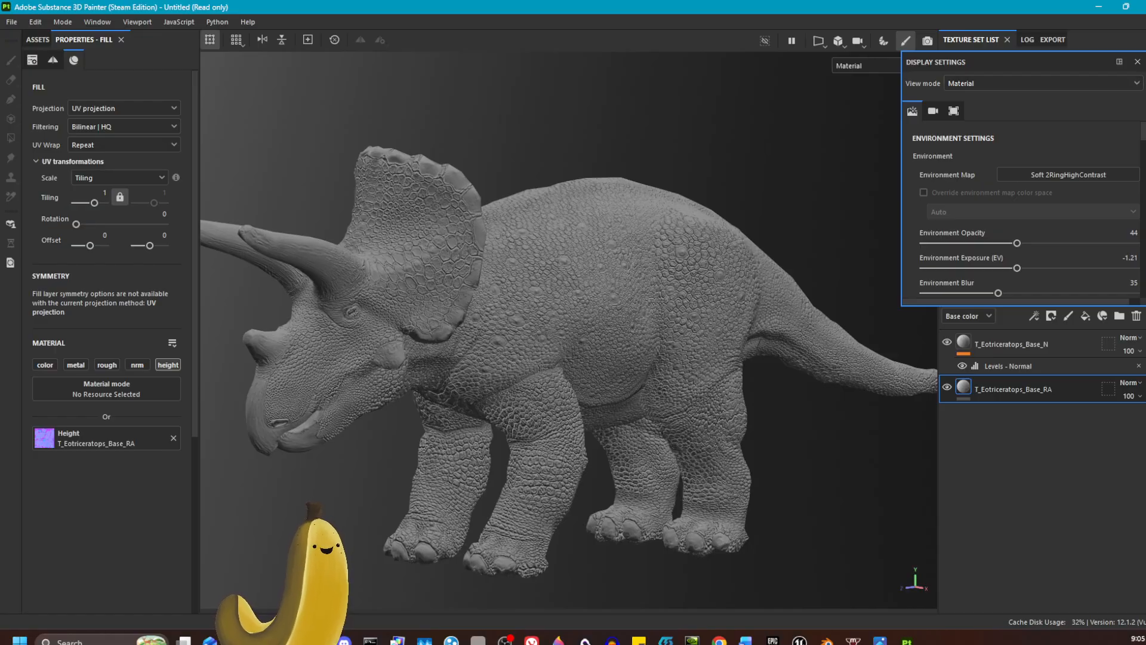
pyautogui.click(1145, 82)
pyautogui.click(1112, 116)
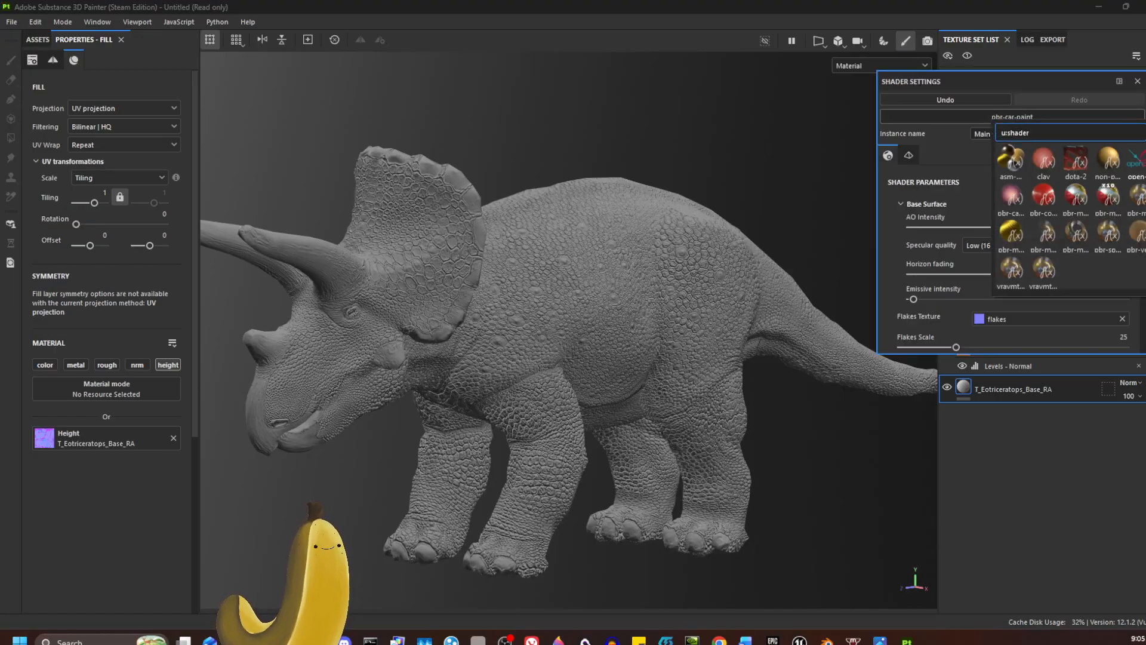
pyautogui.click(1142, 163)
# Step: Set the displacement scale amount to 0 in the main shader's settings
pyautogui.click(1145, 62)
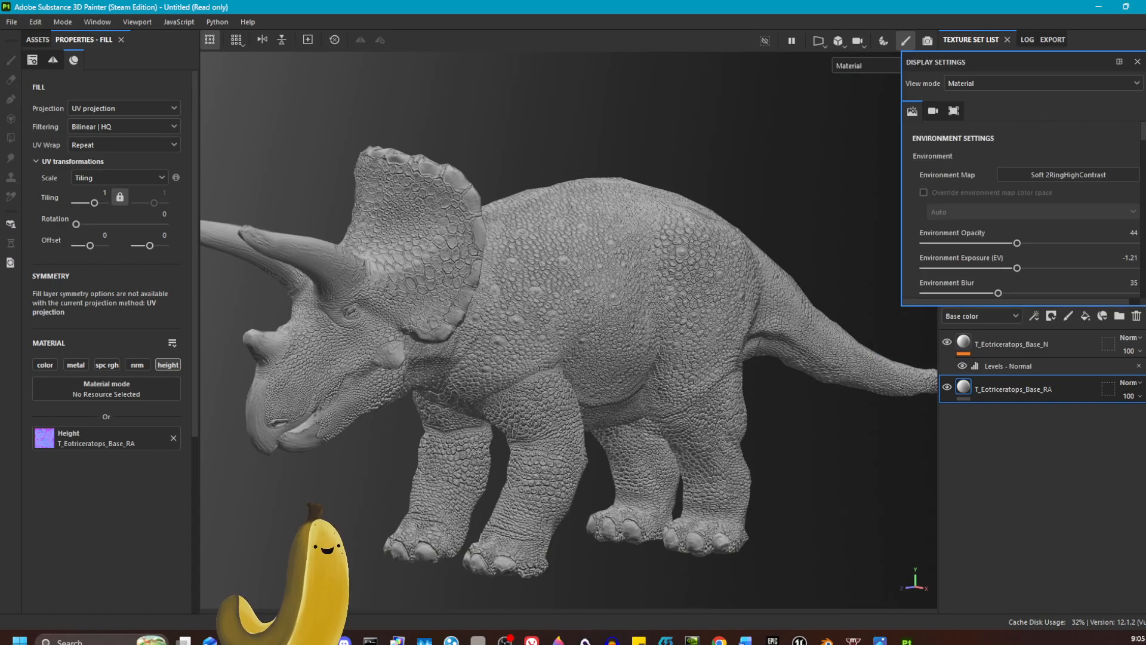
pyautogui.click(1145, 82)
pyautogui.scroll(-20, 1004, 279)
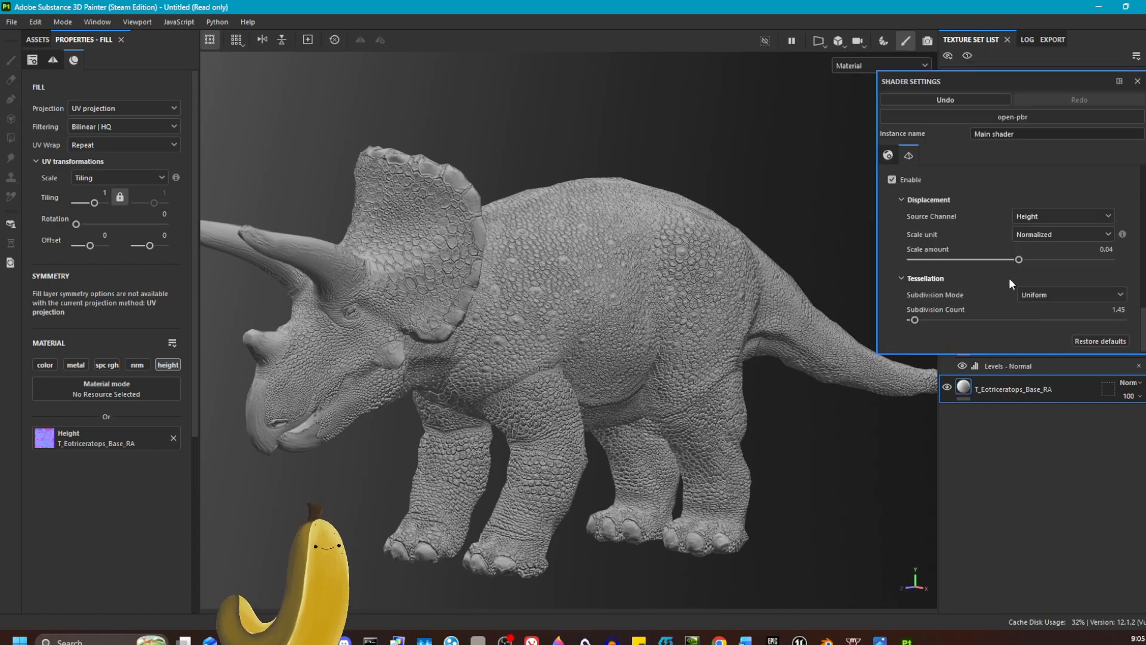
pyautogui.click(1108, 247)
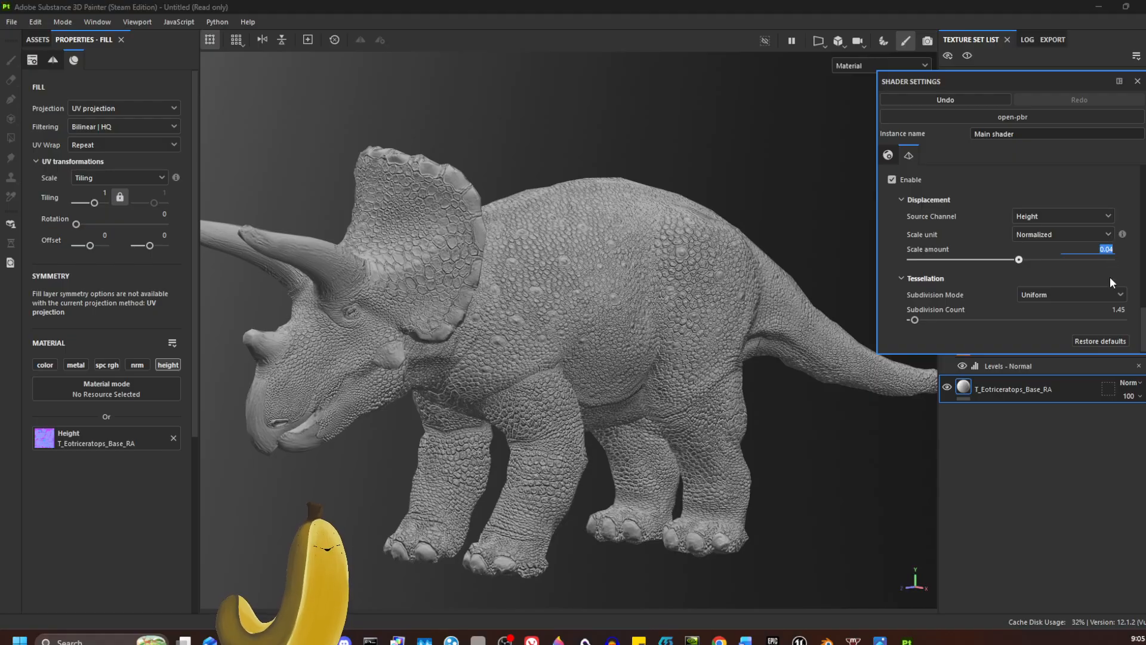
pyautogui.write('0')
pyautogui.press('Return')
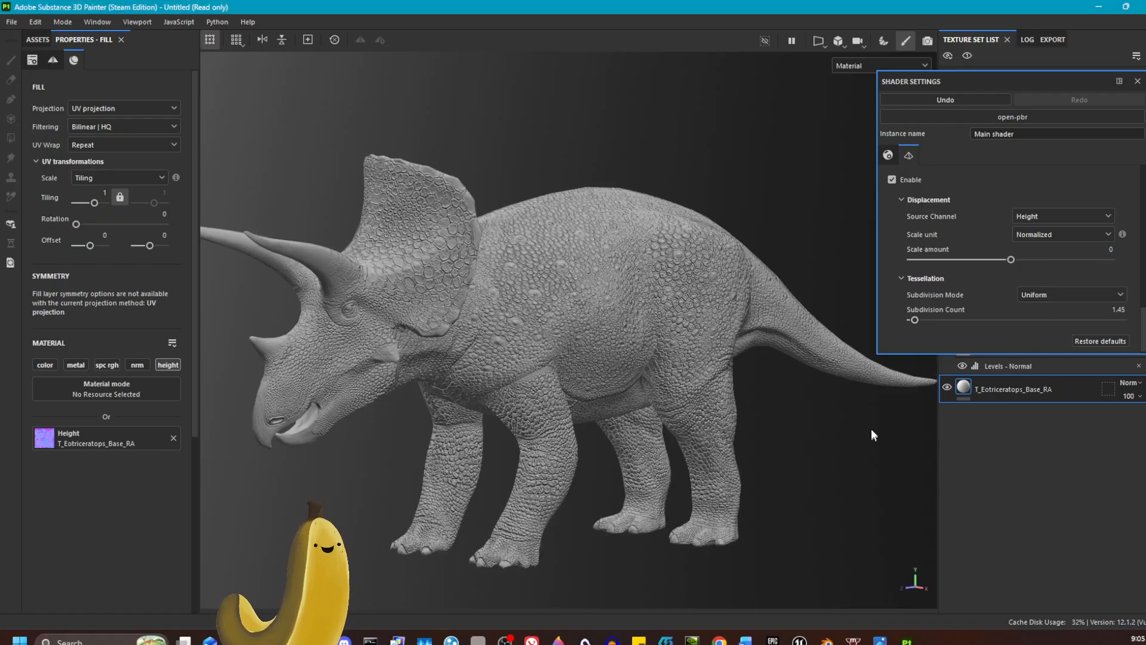
# Step: Try a displacement scale amount of 0.13, return it to 0 and close the shader settings
pyautogui.moveTo(1011, 259); pyautogui.dragTo(1059, 261)
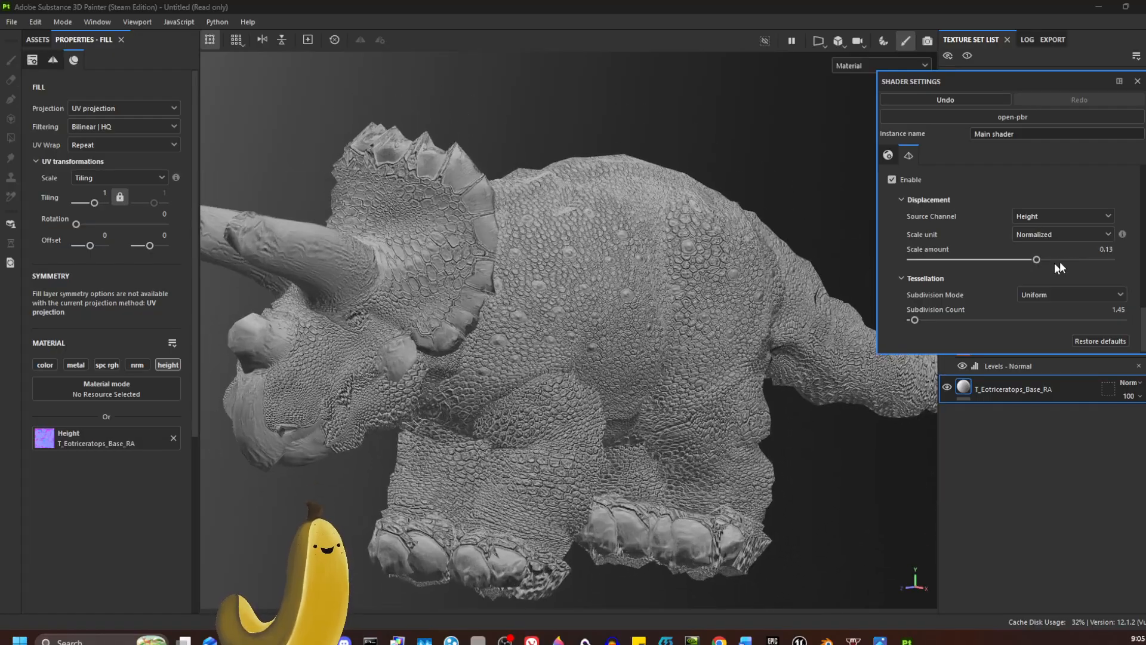
pyautogui.doubleClick(1105, 249)
pyautogui.write('0')
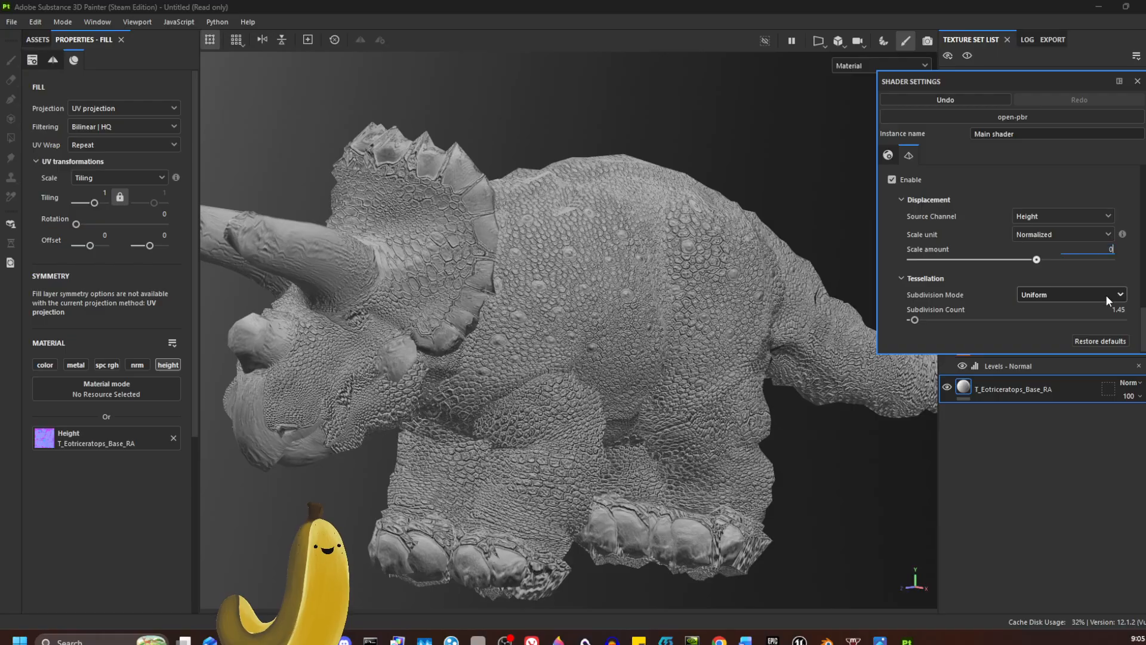
pyautogui.press('Return')
pyautogui.click(1137, 82)
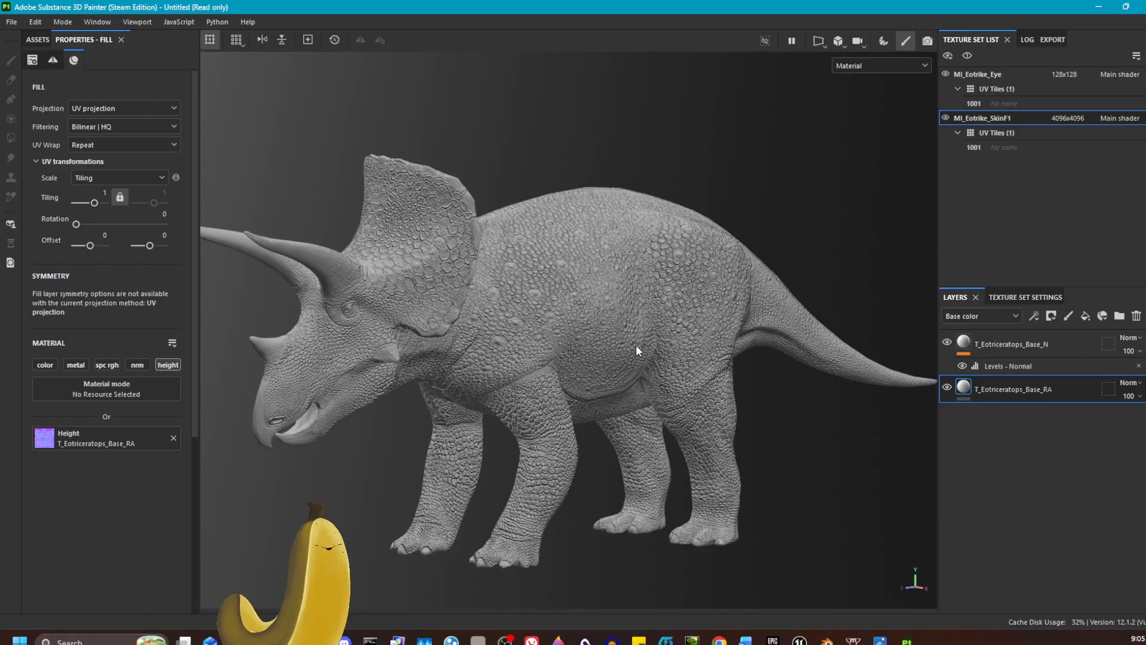
# Step: Examine the scales on the body and head up close, comparing the relief with the T_Eotriceratops_Base_RA layer hidden and shown
pyautogui.scroll(4, 627, 339)
pyautogui.keyDown('alt'); pyautogui.moveTo(591, 316); pyautogui.dragTo(777, 314); pyautogui.keyUp('alt')
pyautogui.scroll(8, 511, 266)
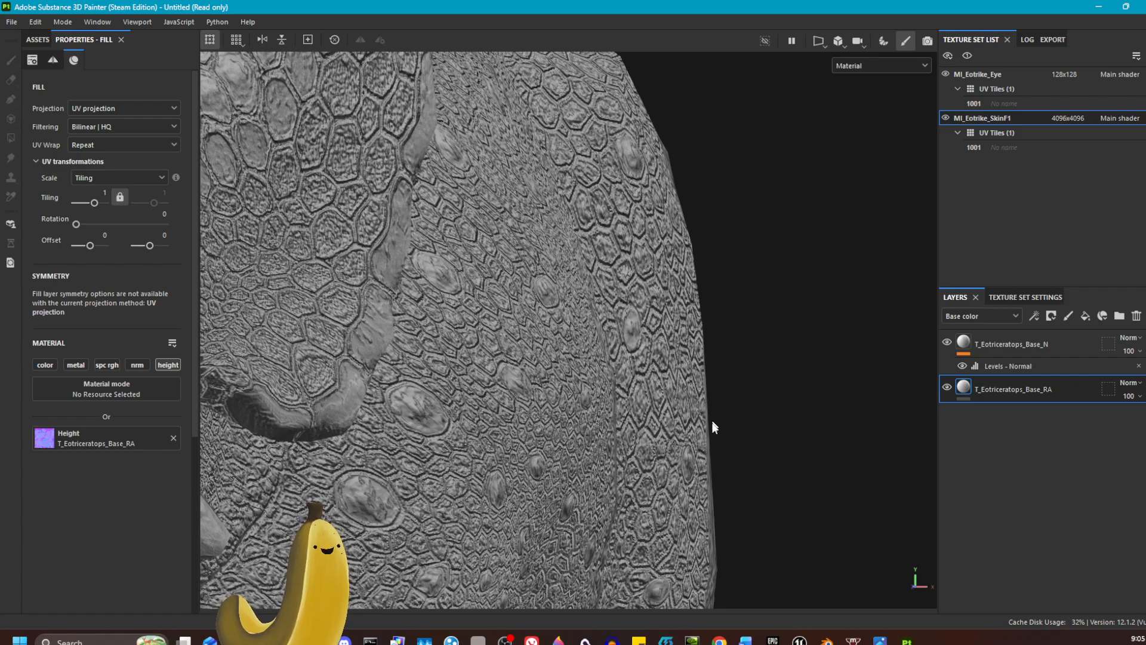
pyautogui.scroll(5, 741, 400)
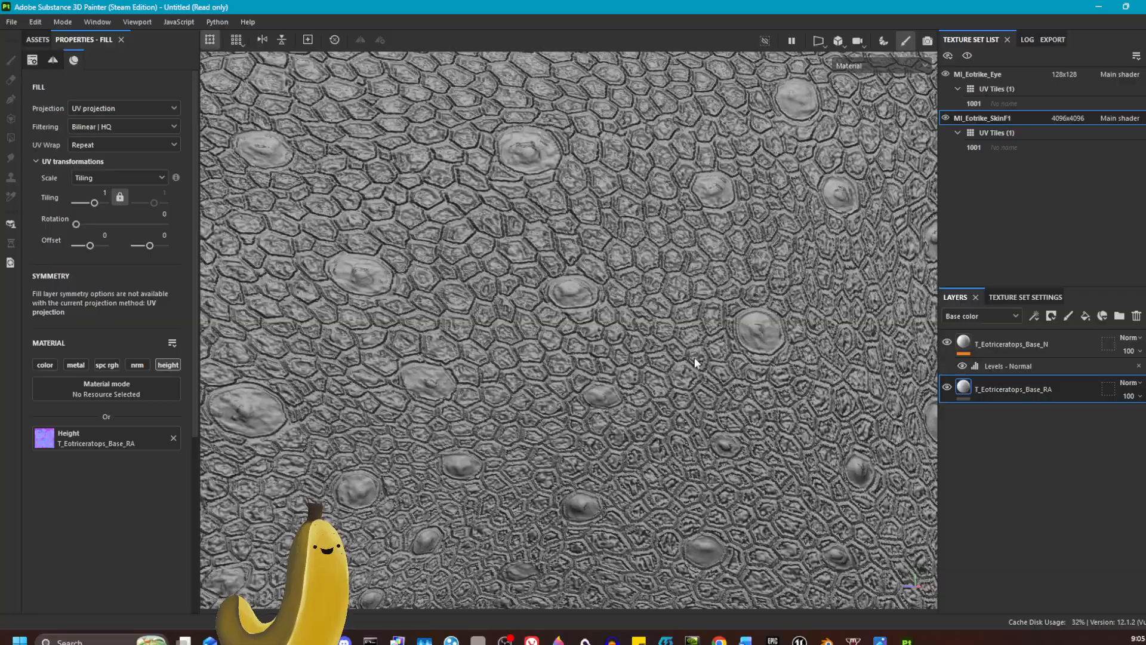
pyautogui.scroll(-5, 444, 306)
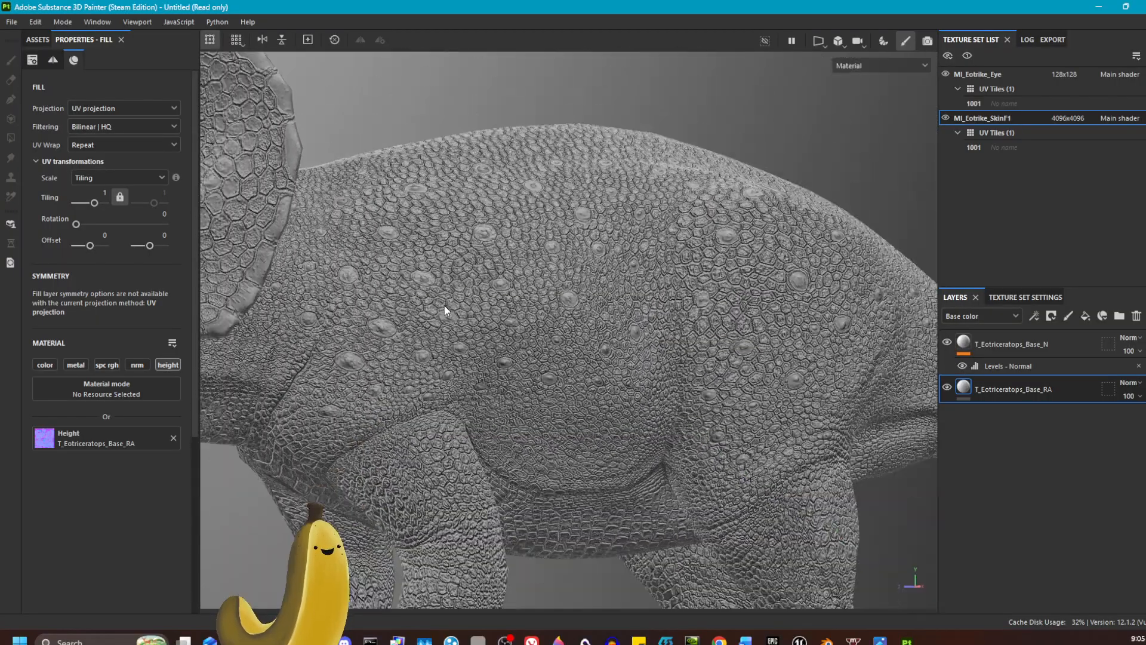
pyautogui.scroll(-6, 751, 342)
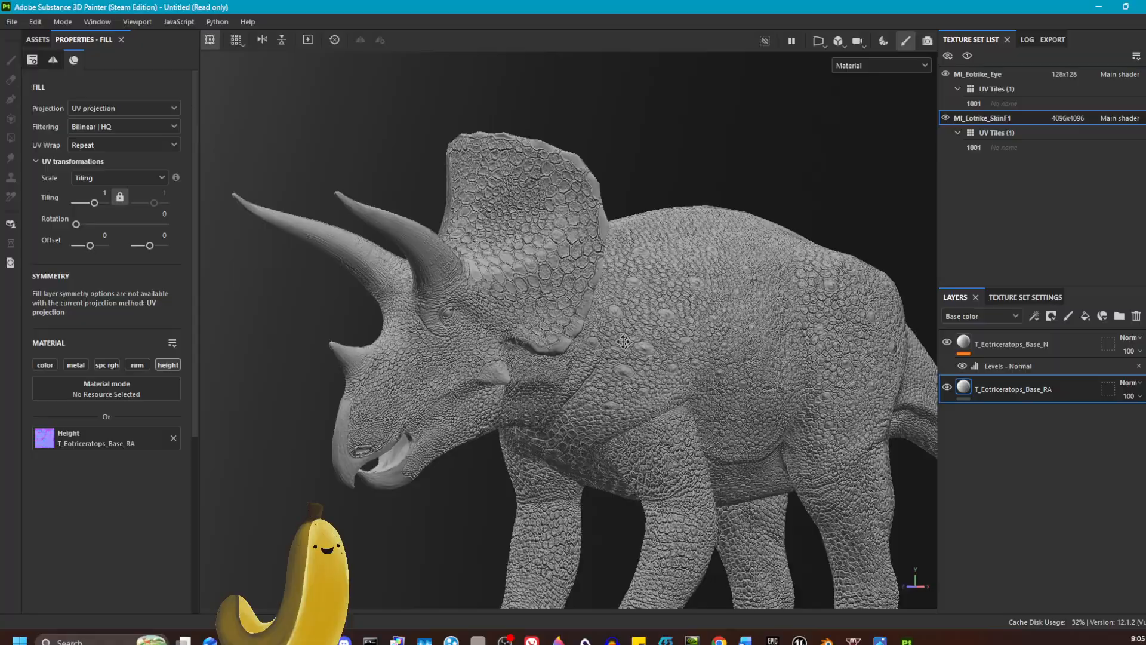
pyautogui.click(947, 386)
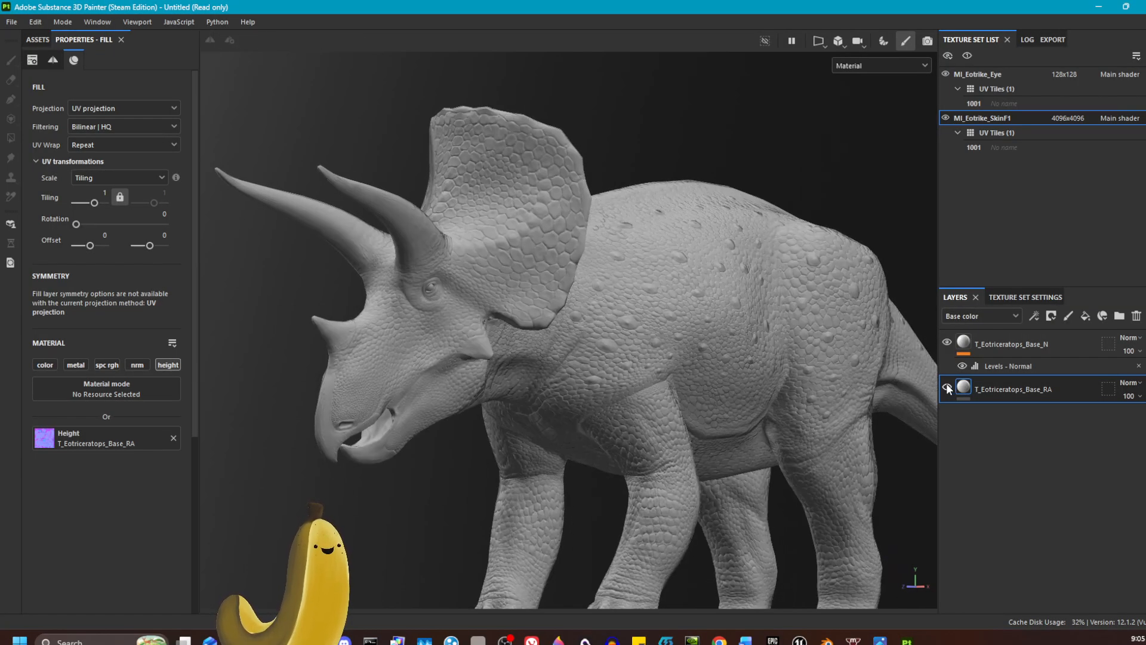
pyautogui.click(947, 387)
pyautogui.keyDown('alt'); pyautogui.moveTo(710, 257); pyautogui.dragTo(656, 281); pyautogui.keyUp('alt')
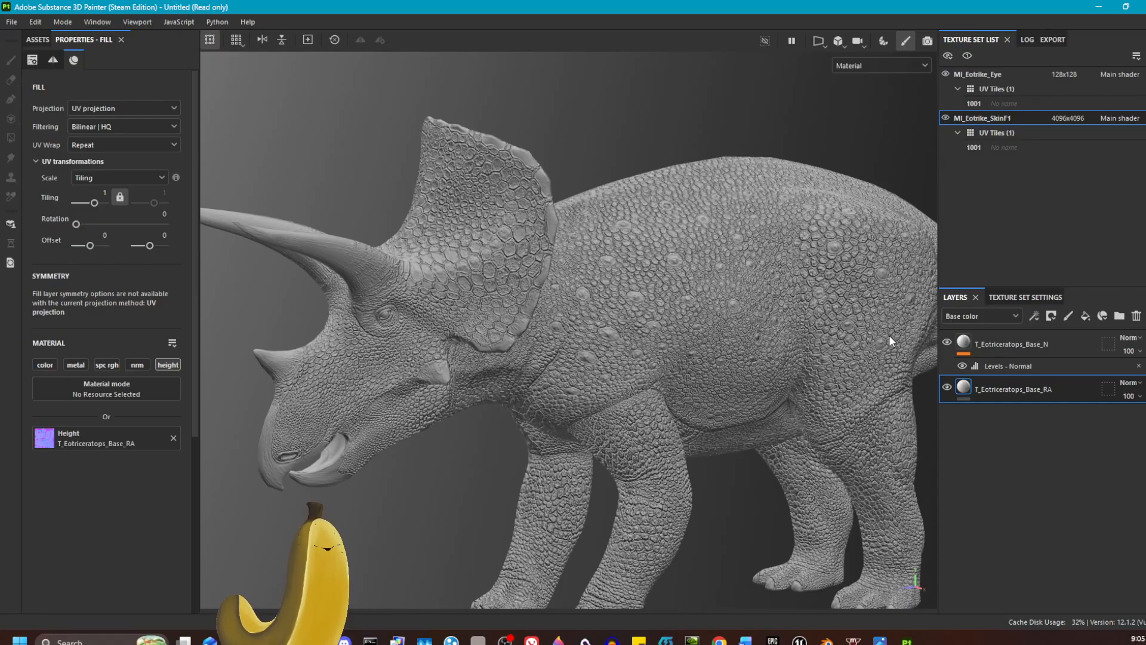
pyautogui.scroll(10, 380, 406)
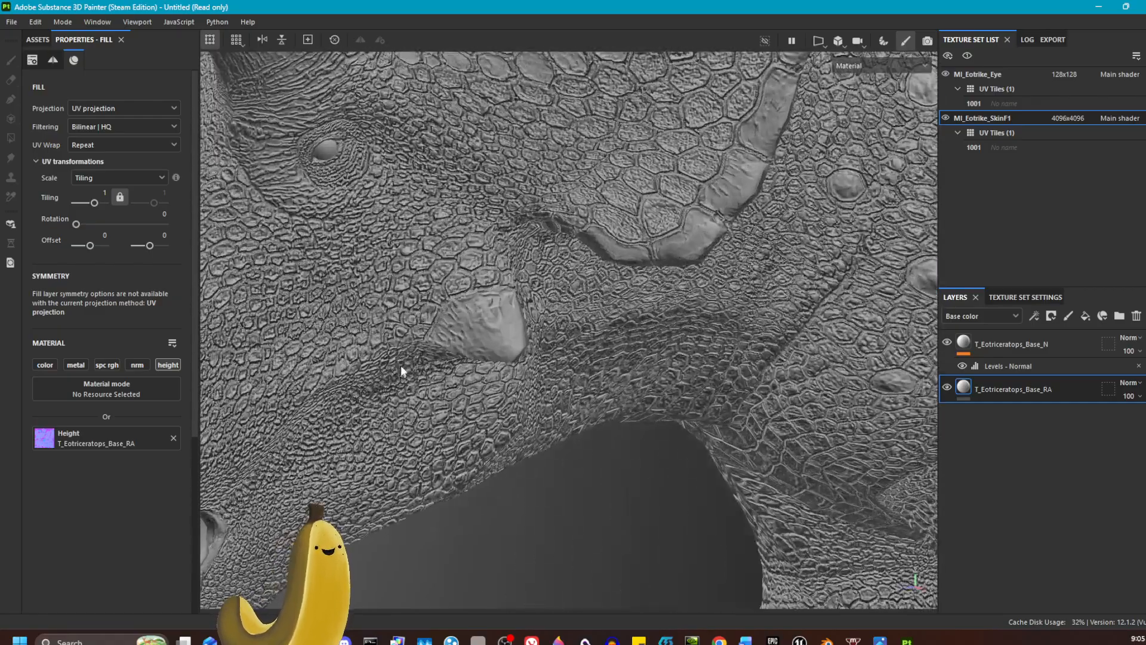
pyautogui.scroll(-10, 425, 317)
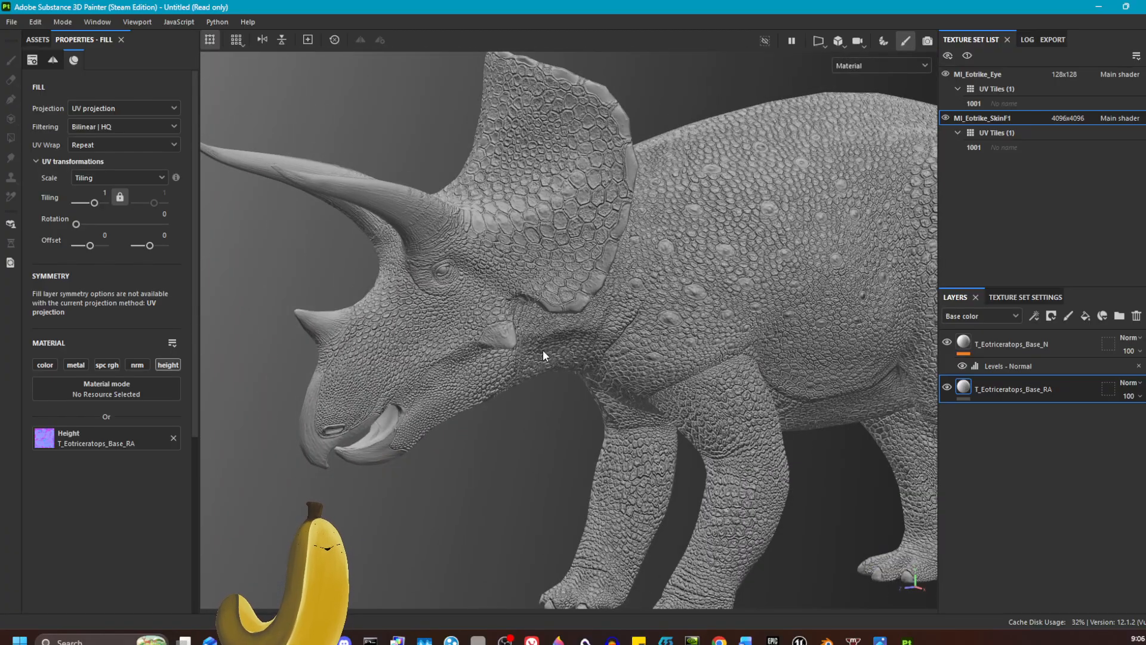
pyautogui.scroll(-10, 543, 349)
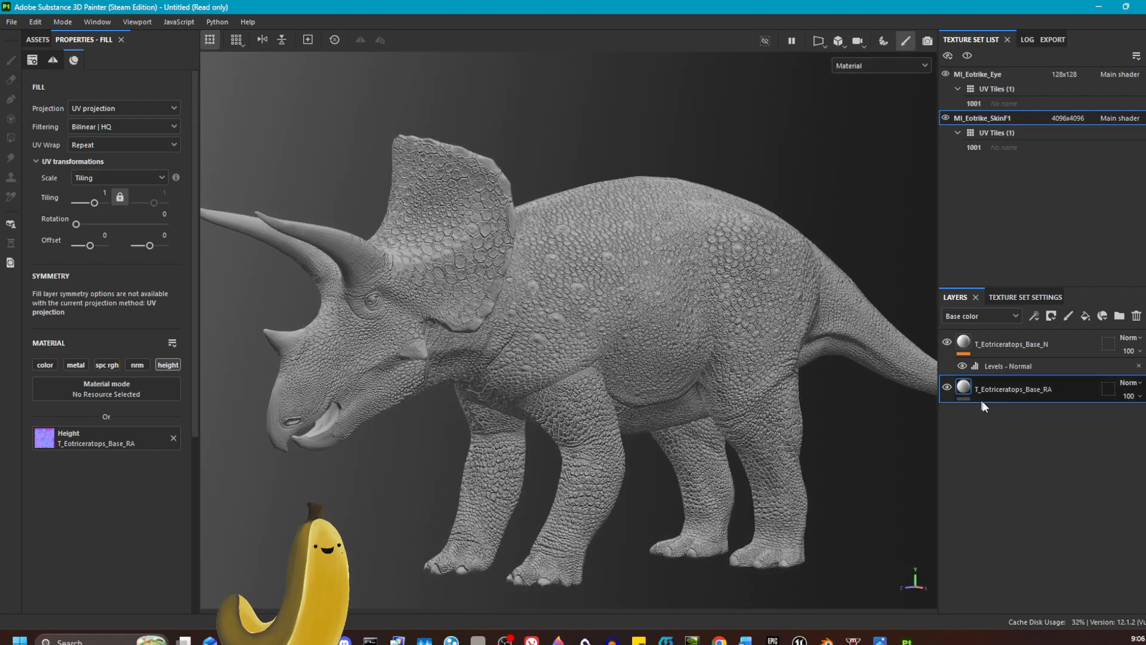
# Step: Add a group above the T_Eotriceratops_Base_N layer and create four fill layers inside it
pyautogui.click(1058, 354)
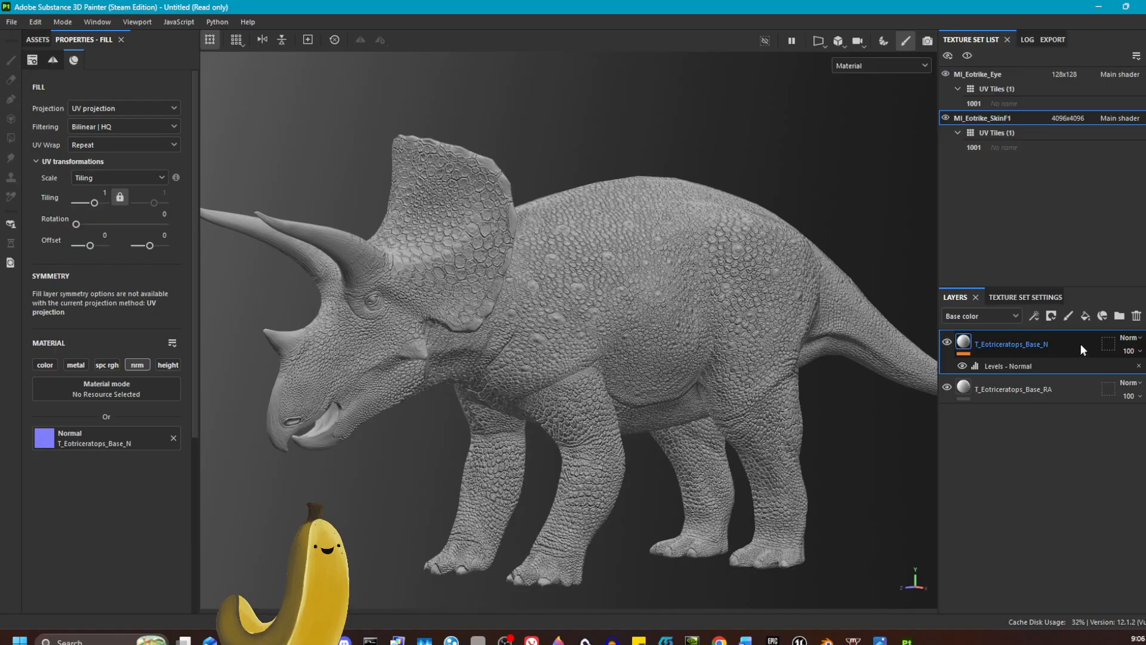
pyautogui.click(1119, 317)
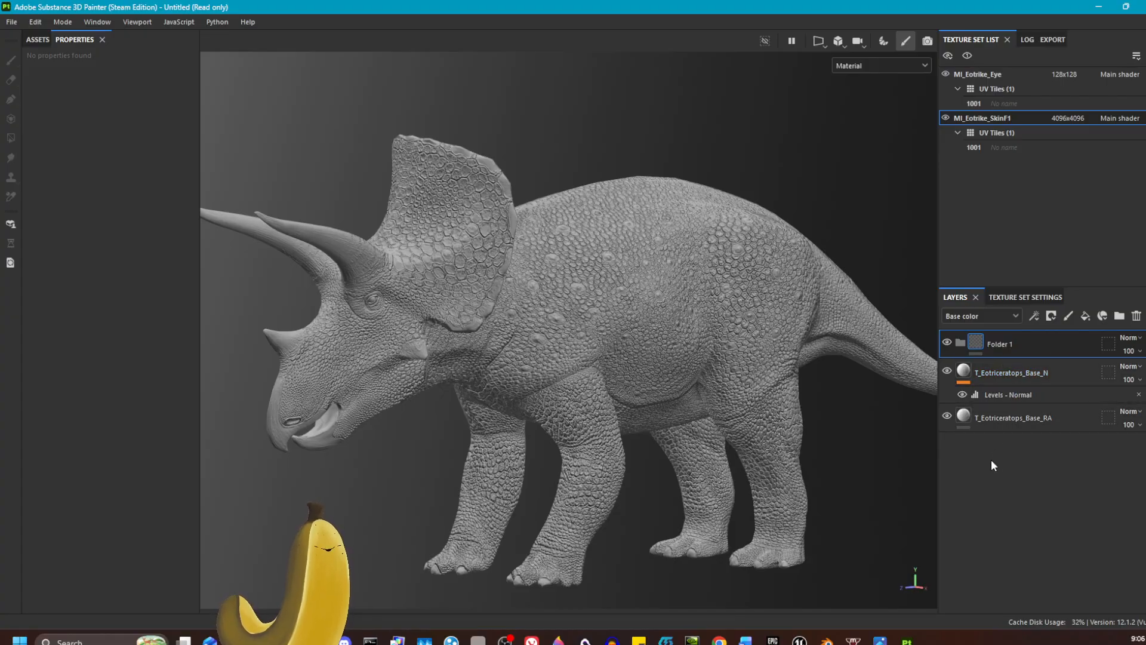
pyautogui.click(1084, 320)
pyautogui.click(1083, 320)
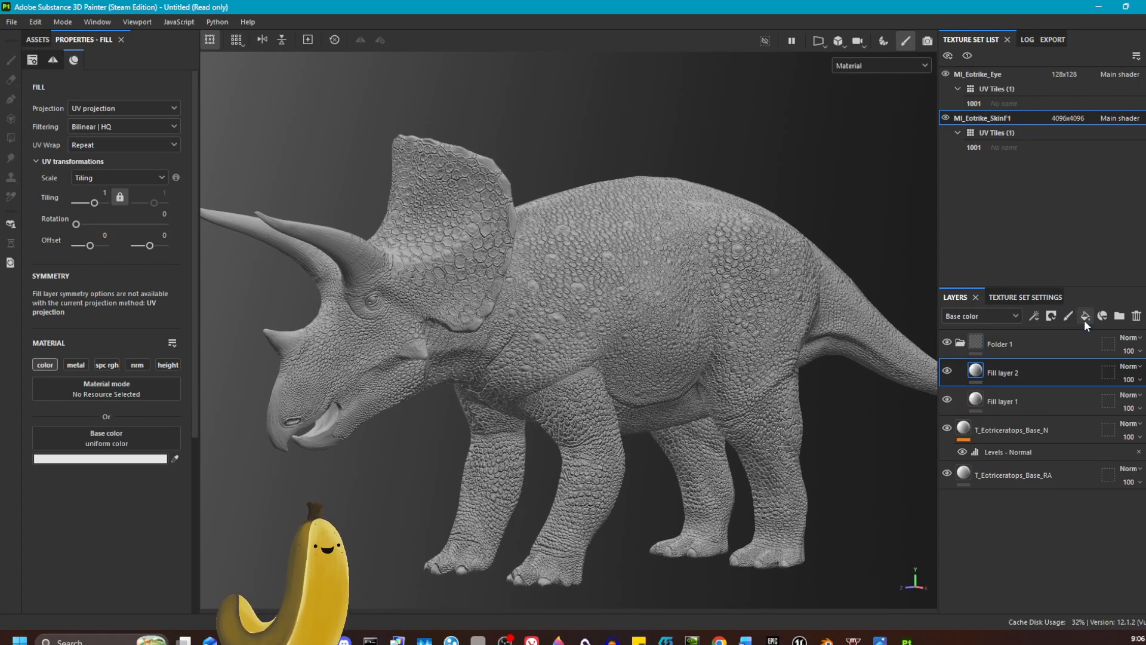
pyautogui.click(1084, 320)
pyautogui.click(1084, 320)
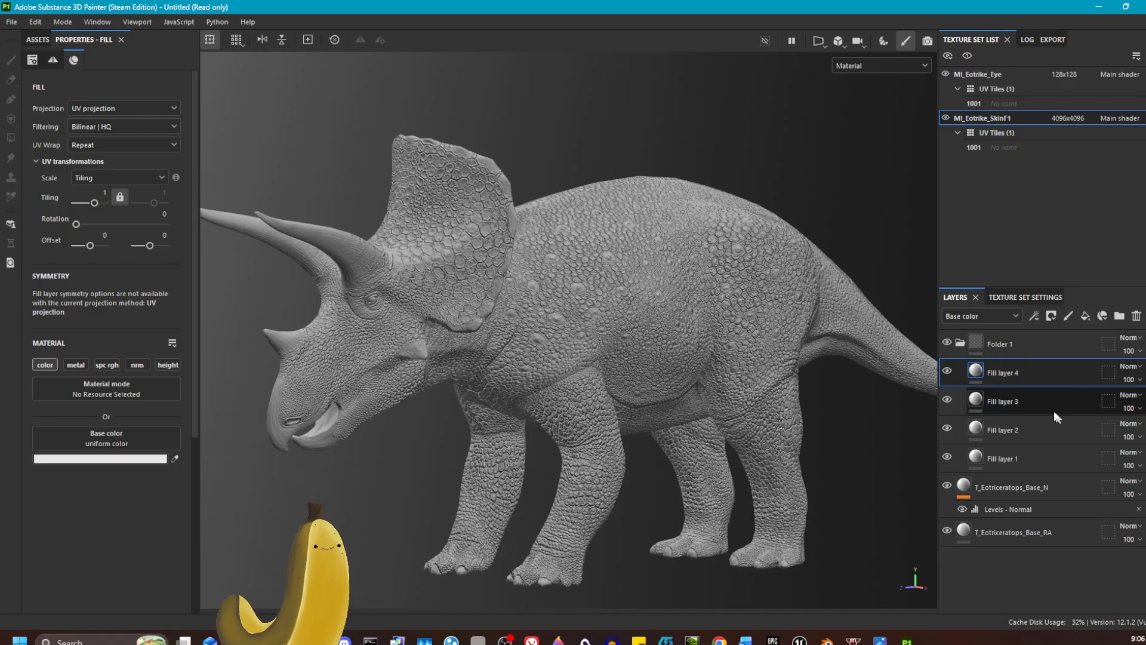
# Step: Add a second group above Folder 1, create three fill layers inside it and collapse the group
pyautogui.click(1033, 345)
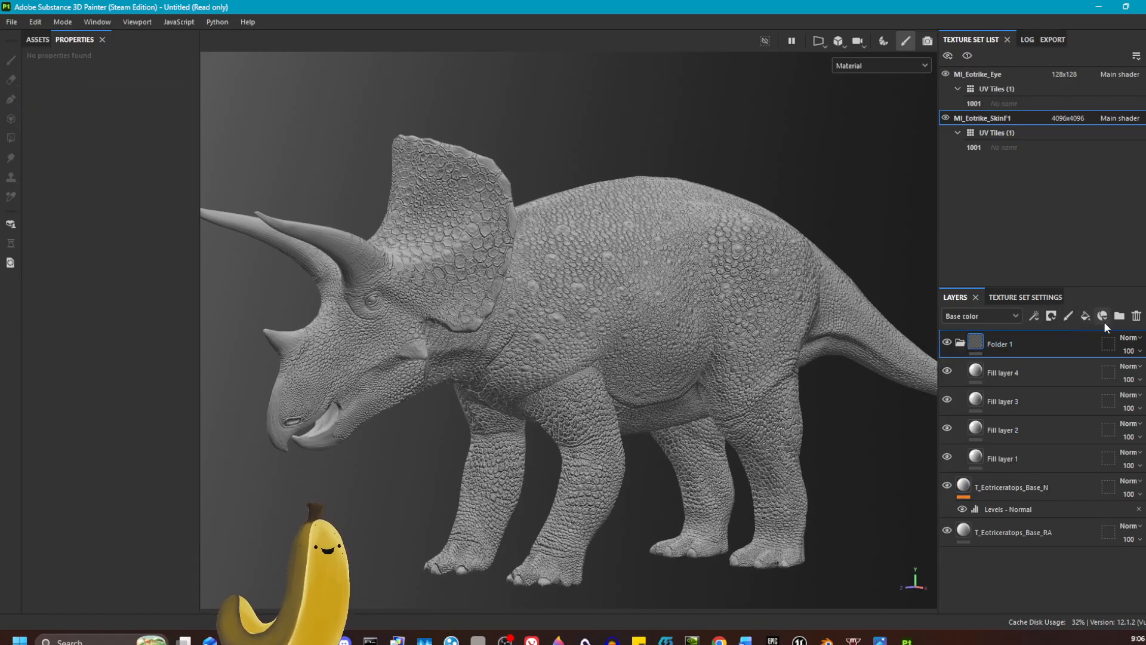
pyautogui.click(1122, 318)
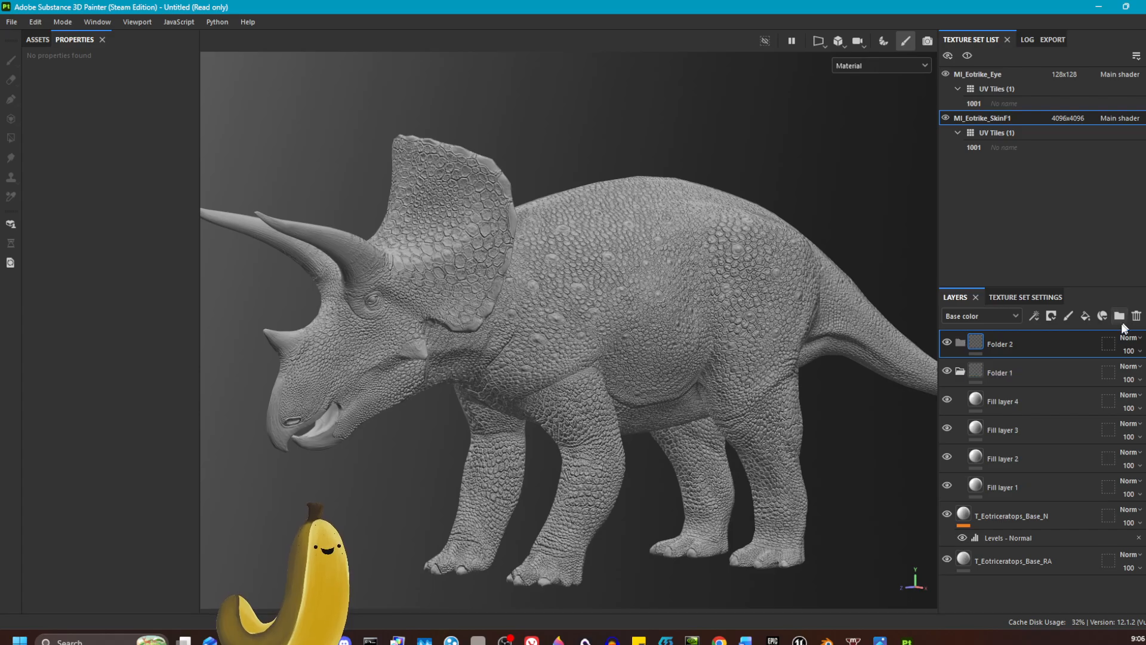
pyautogui.click(1086, 317)
pyautogui.click(1086, 317)
pyautogui.click(1086, 317)
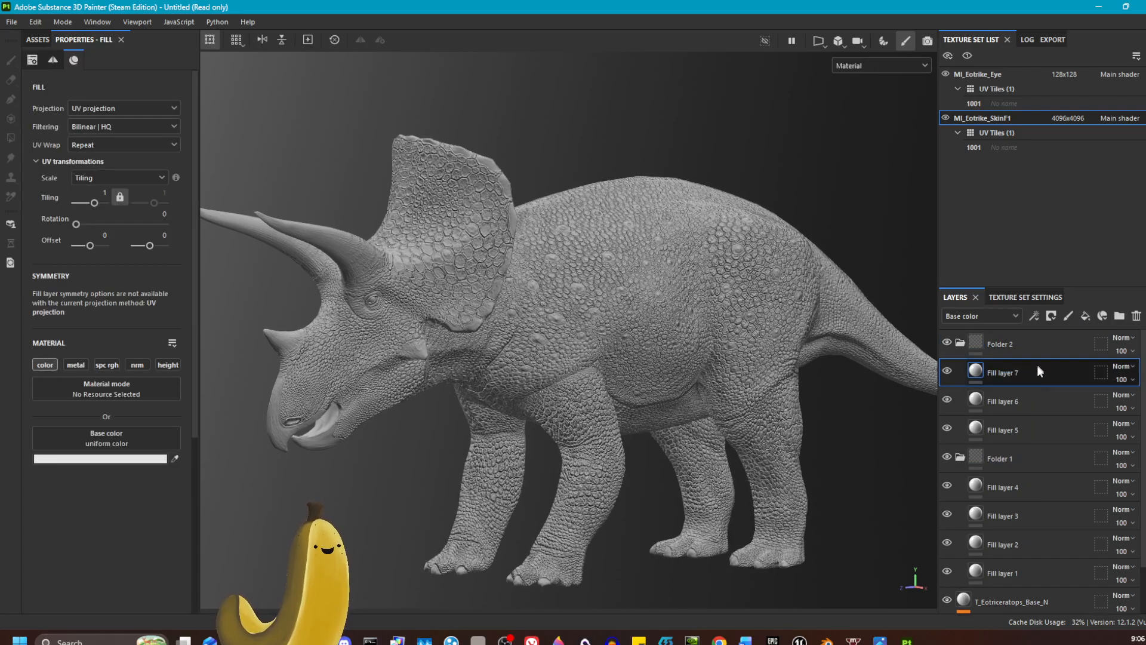
pyautogui.click(960, 345)
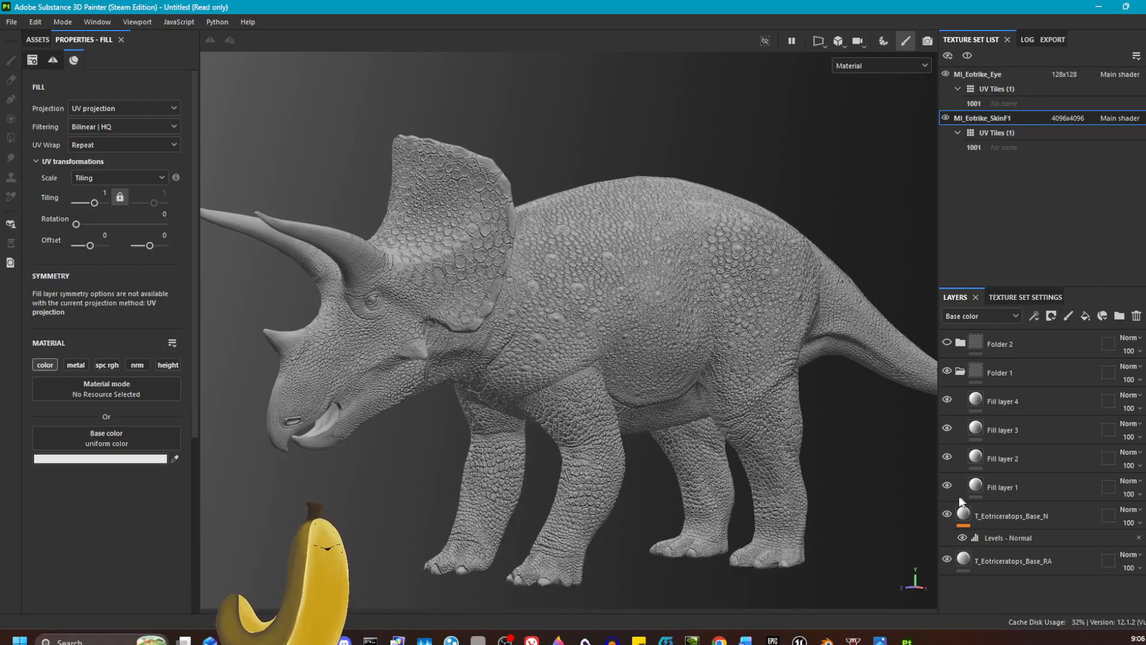
# Step: Add black masks to Fill layer 2, Fill layer 3 and Fill layer 4, and collapse Folder 1
pyautogui.click(975, 485)
pyautogui.moveTo(976, 485)
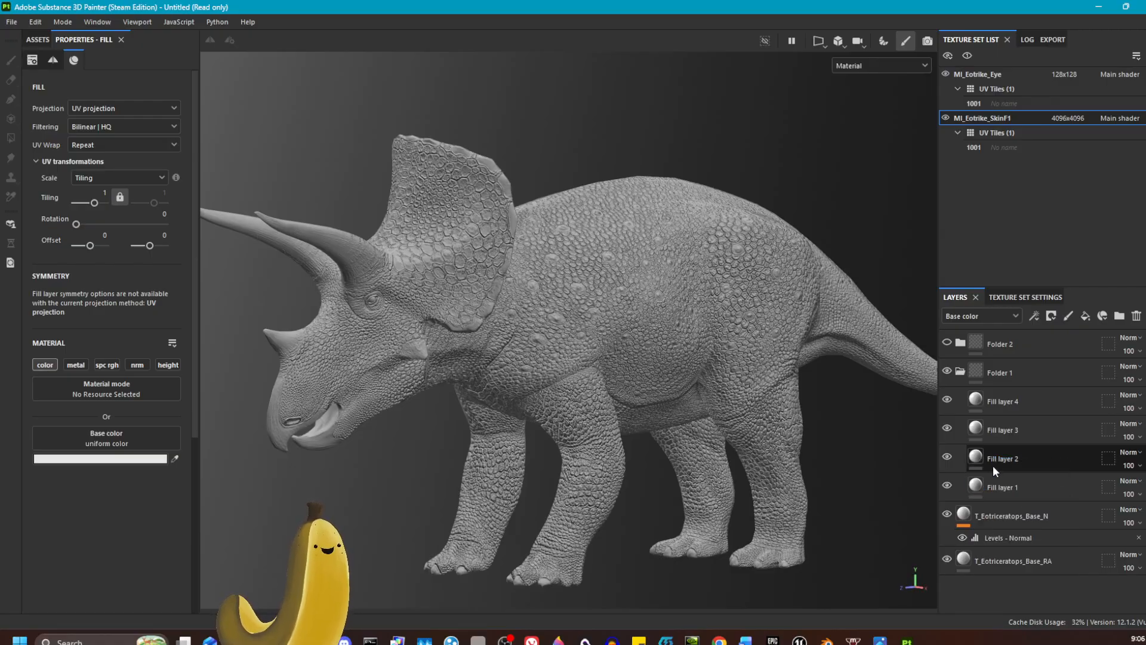
pyautogui.click(993, 469)
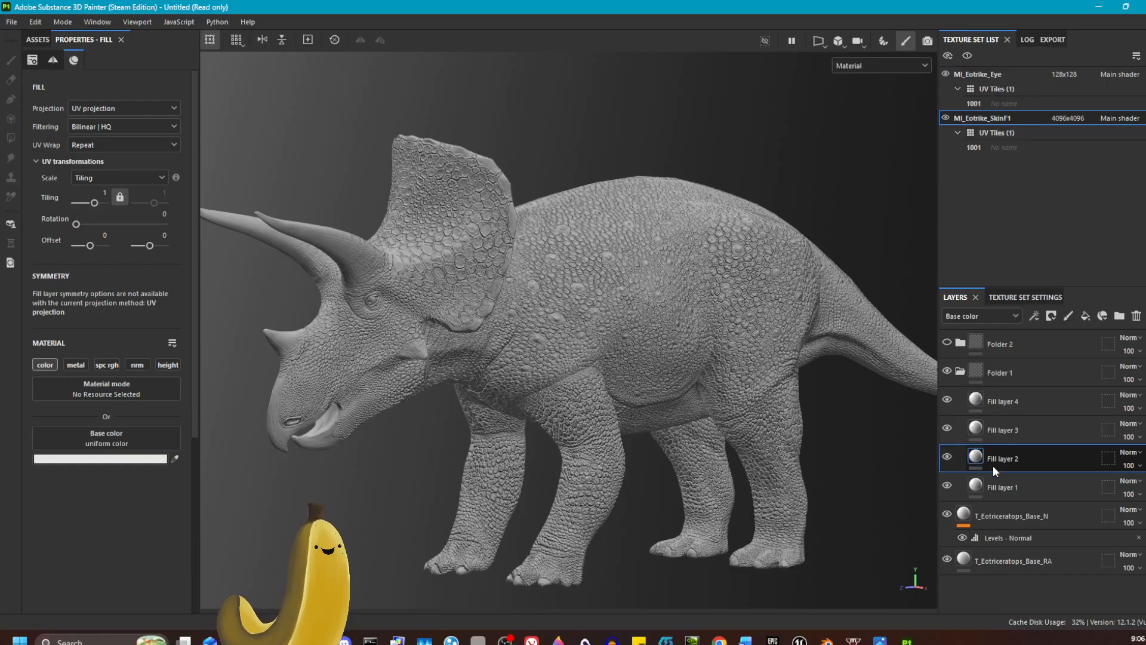
pyautogui.rightClick(998, 463)
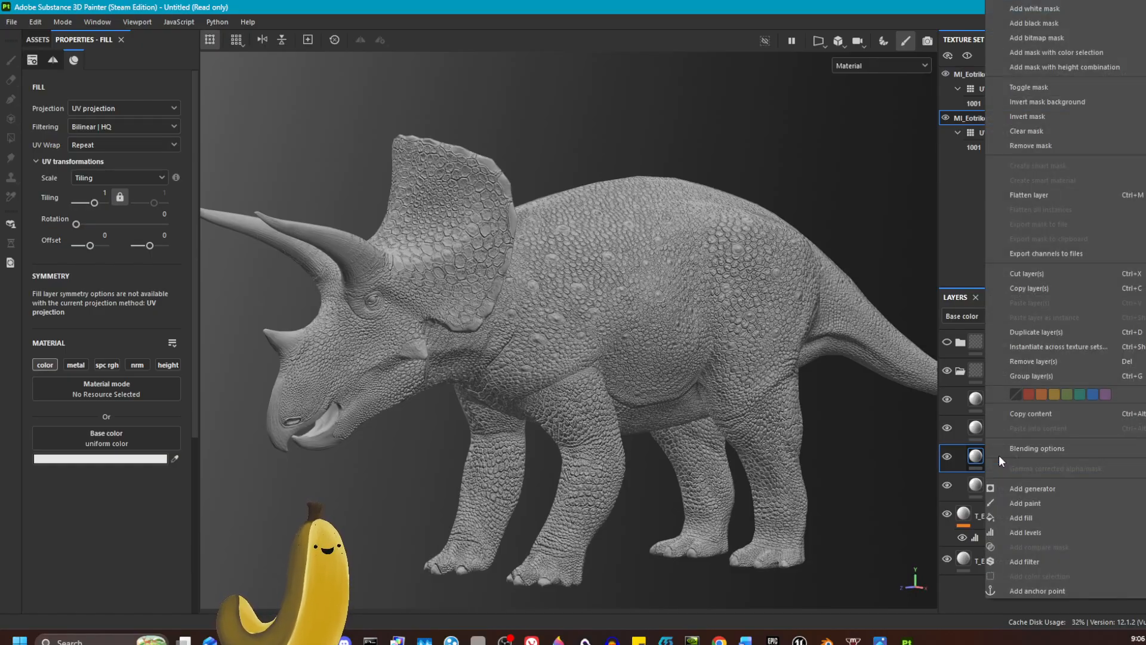
pyautogui.click(1049, 23)
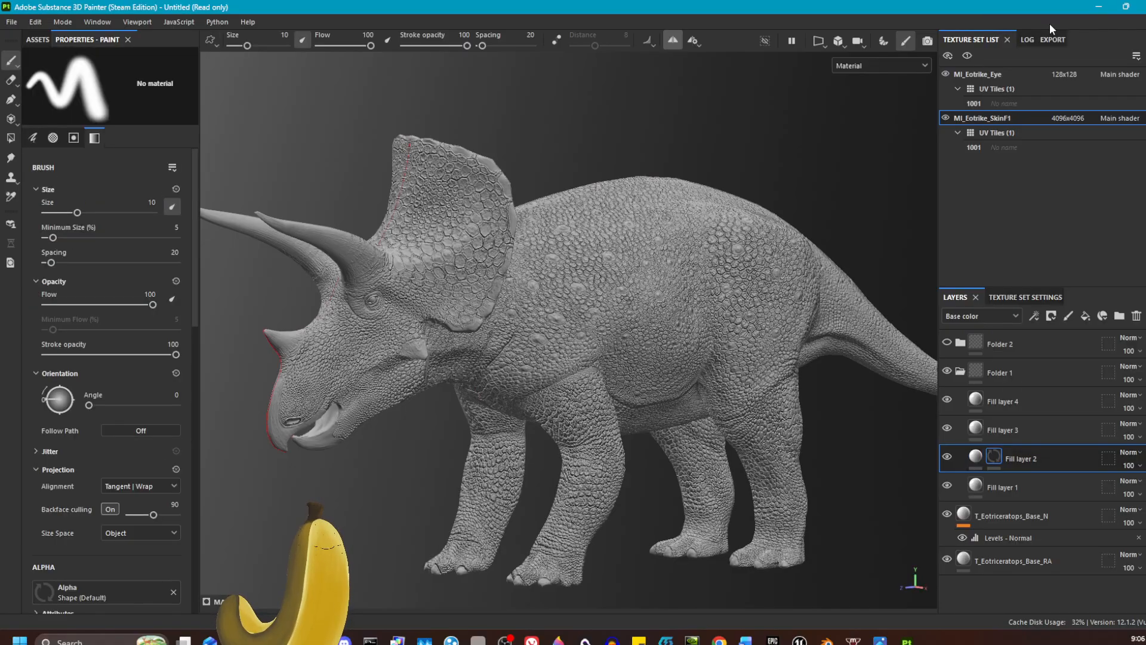
pyautogui.click(1036, 424)
pyautogui.rightClick(1036, 423)
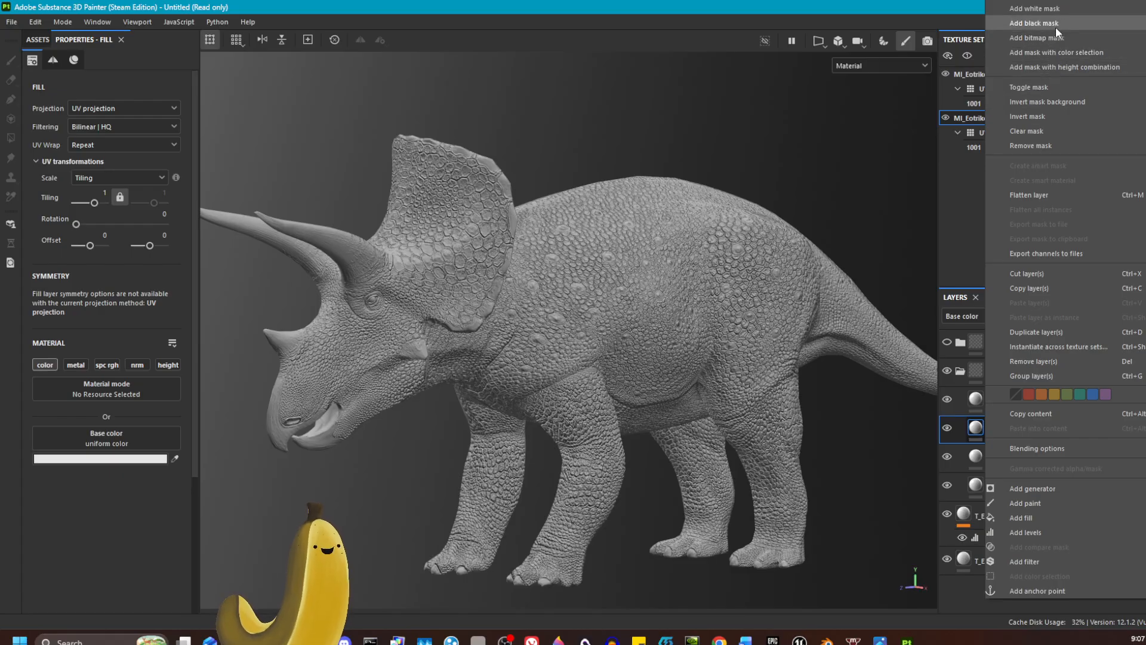
pyautogui.click(1055, 25)
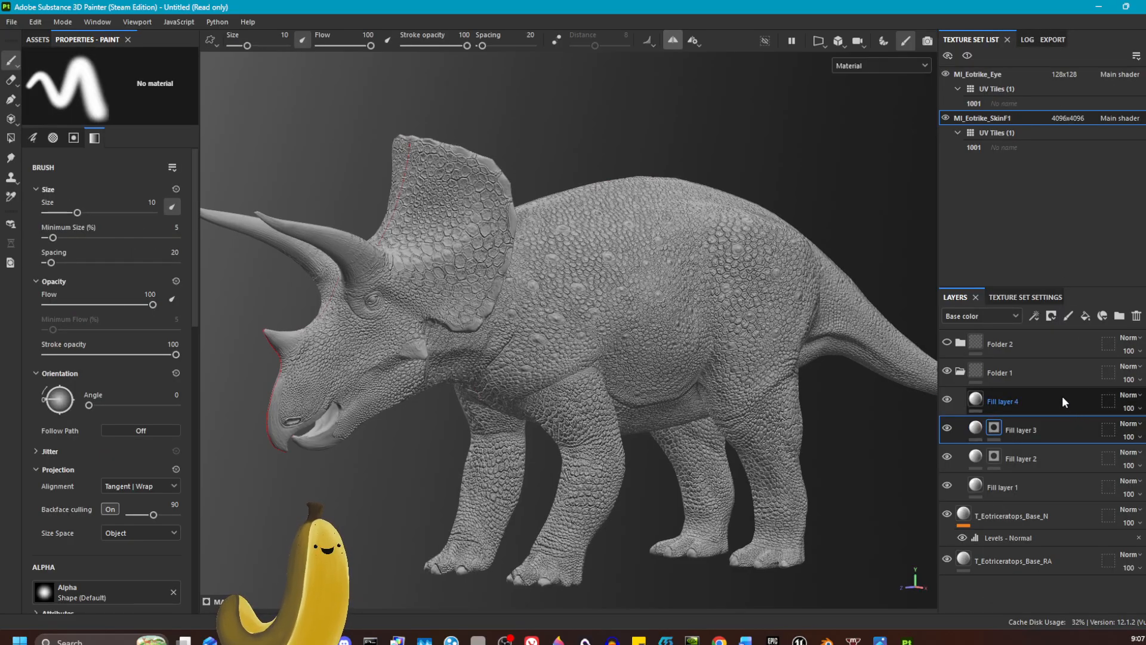
pyautogui.click(1060, 398)
pyautogui.rightClick(1057, 394)
pyautogui.click(1055, 27)
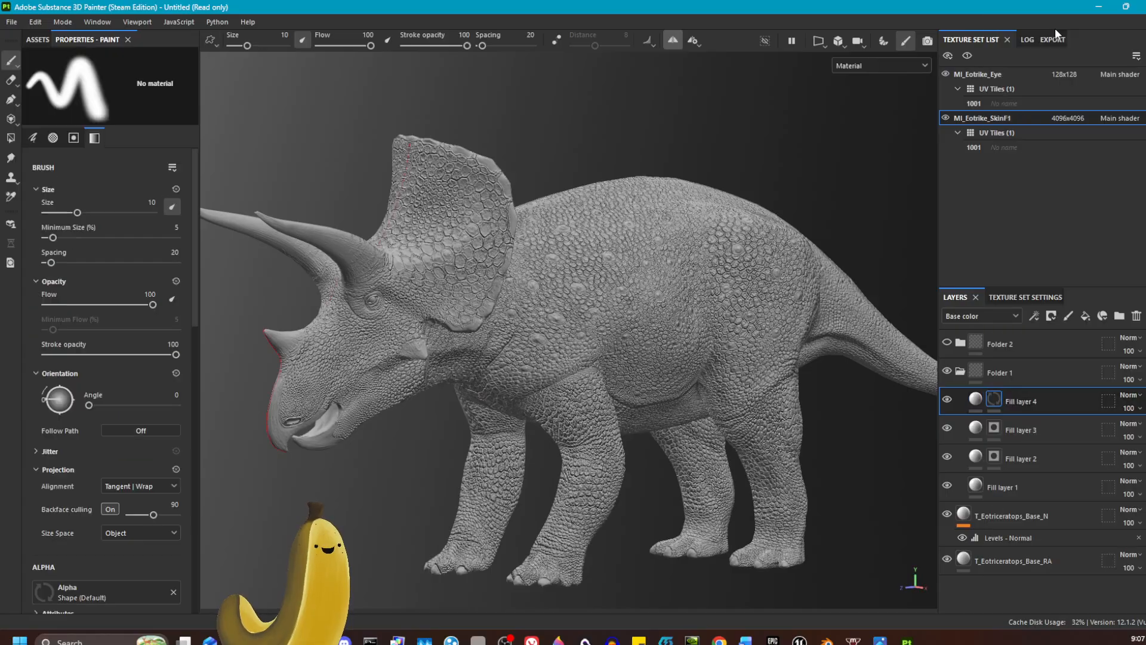
pyautogui.click(960, 372)
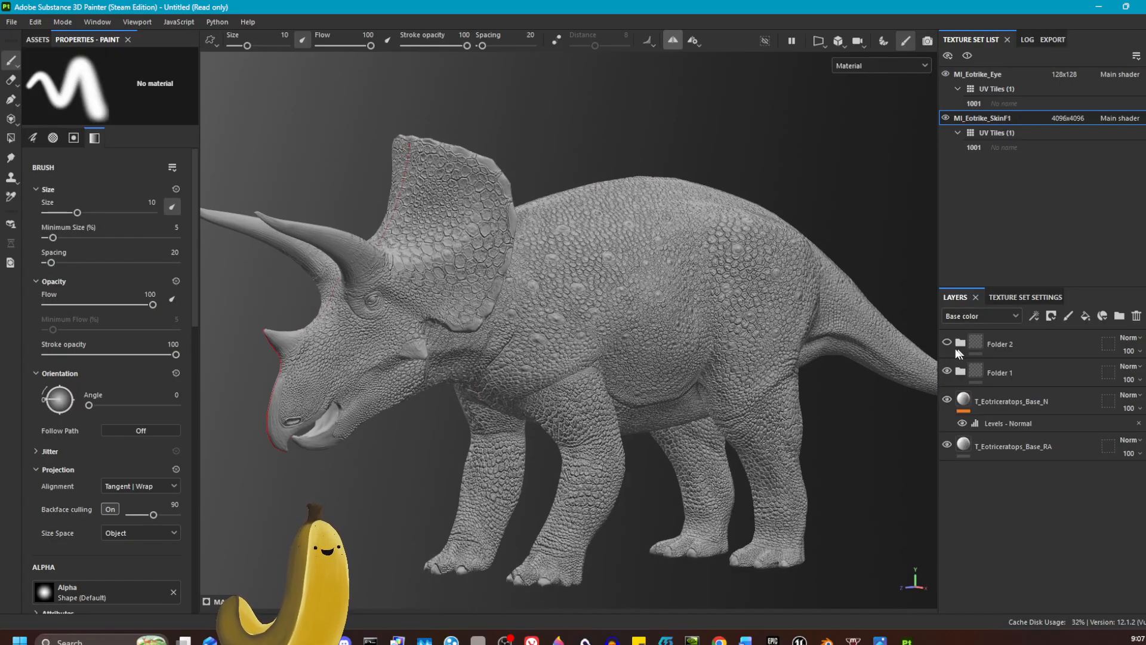
# Step: Expand Folder 2, add black masks to Fill layer 5, Fill layer 6 and Fill layer 7, and expand Folder 1
pyautogui.click(960, 343)
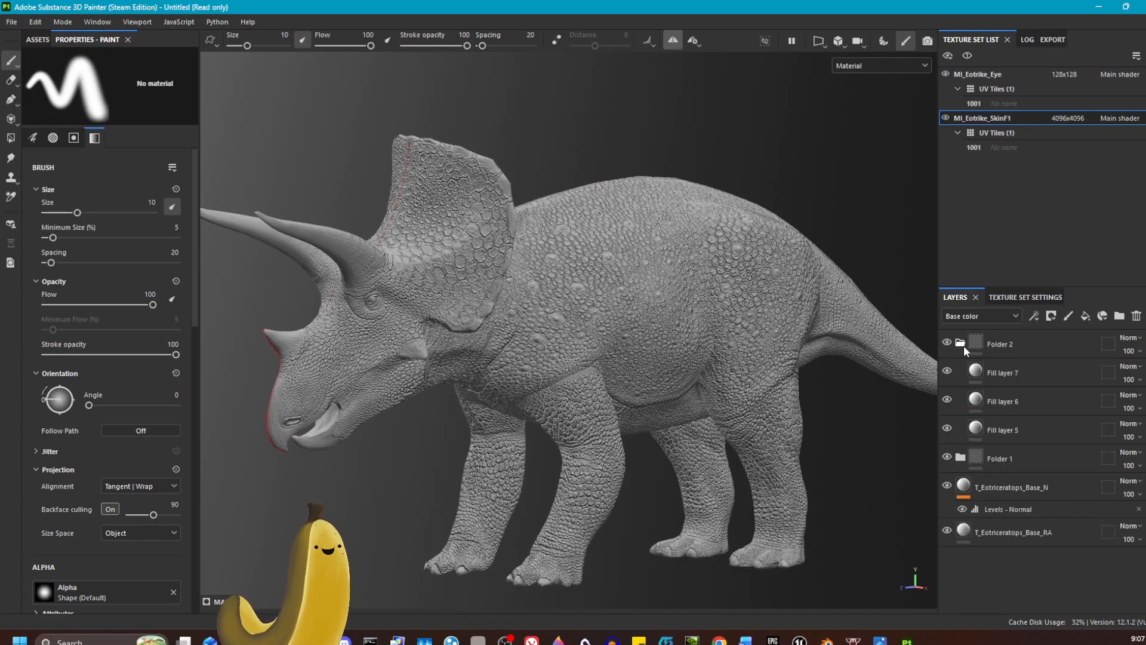
pyautogui.rightClick(1058, 431)
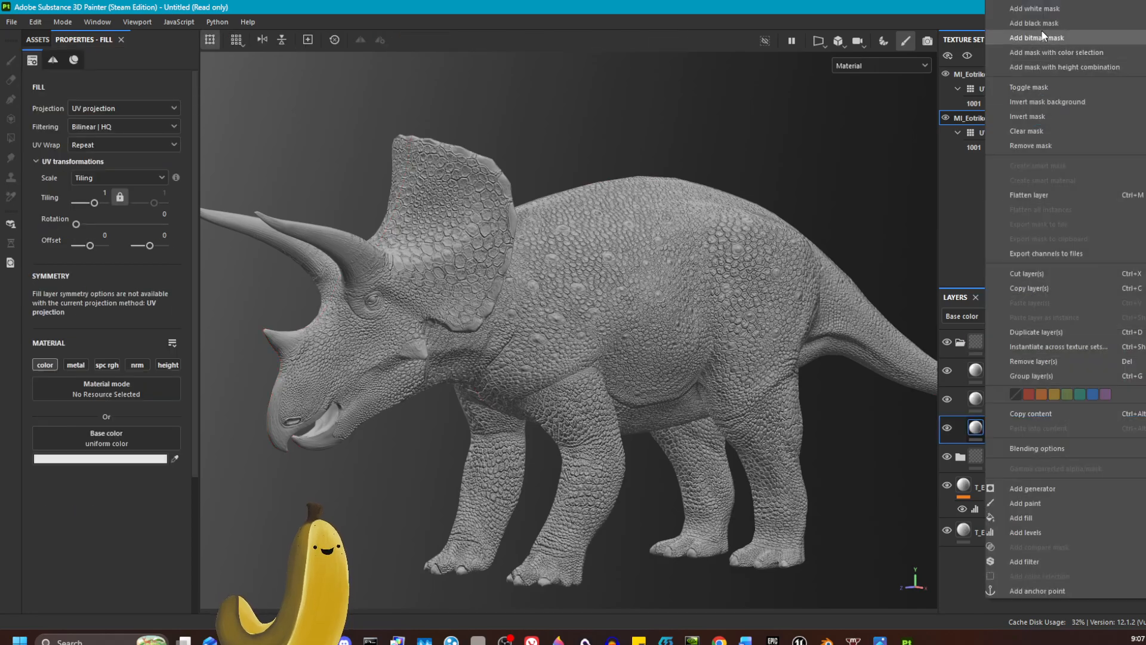
pyautogui.click(1048, 27)
pyautogui.rightClick(1044, 395)
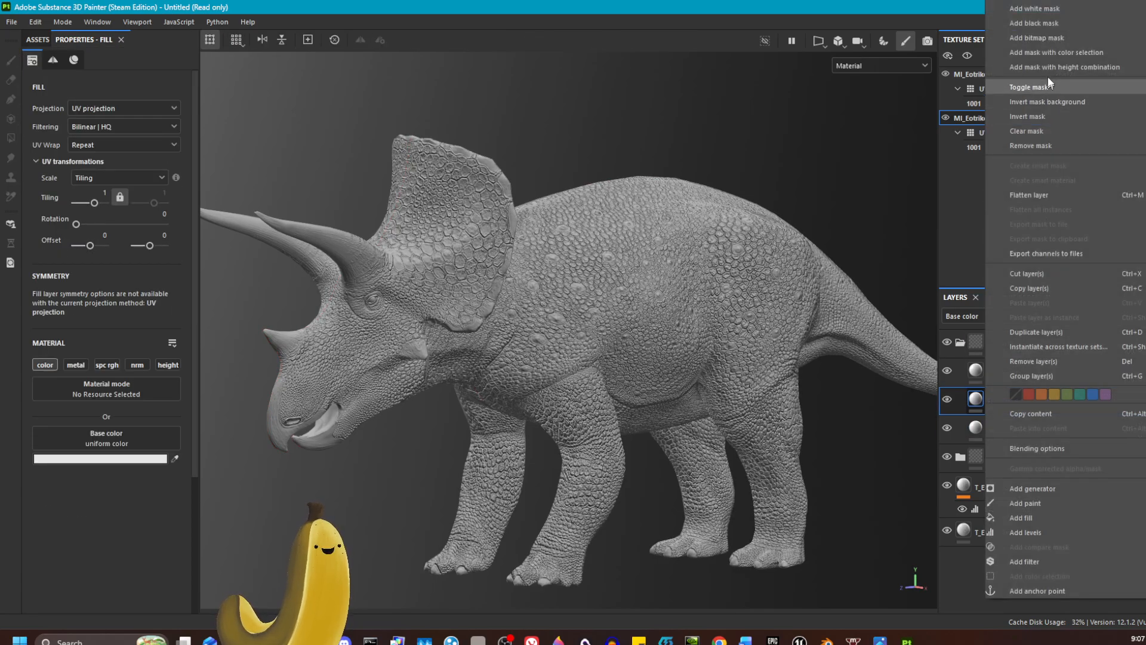
pyautogui.click(1054, 30)
pyautogui.rightClick(1048, 411)
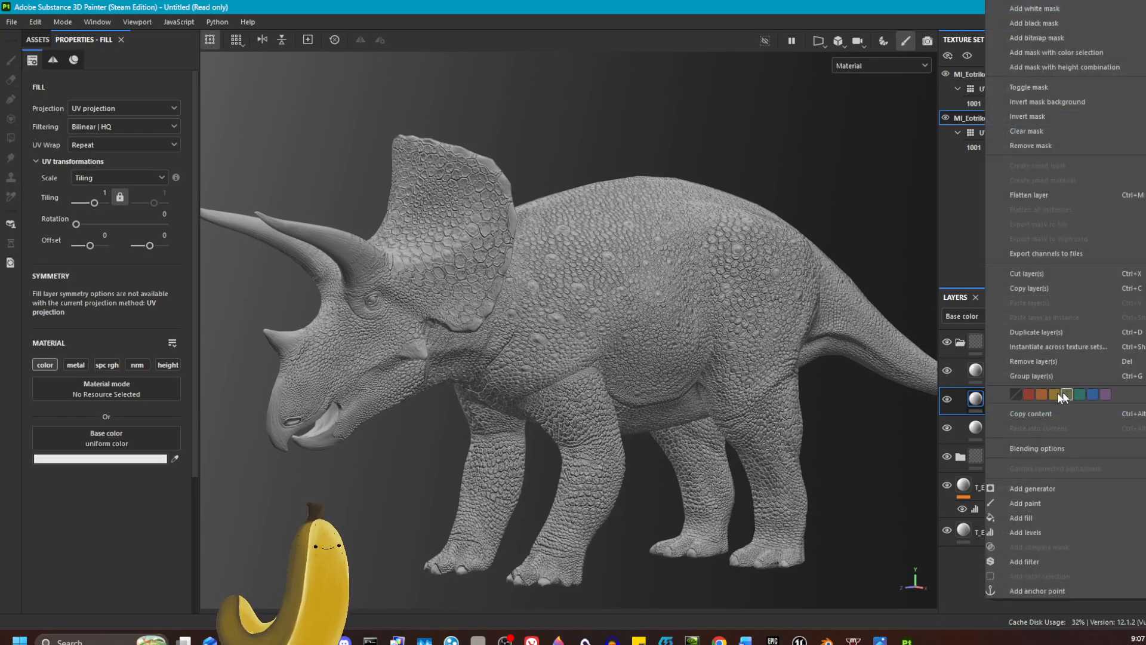
pyautogui.click(1026, 25)
pyautogui.rightClick(1054, 364)
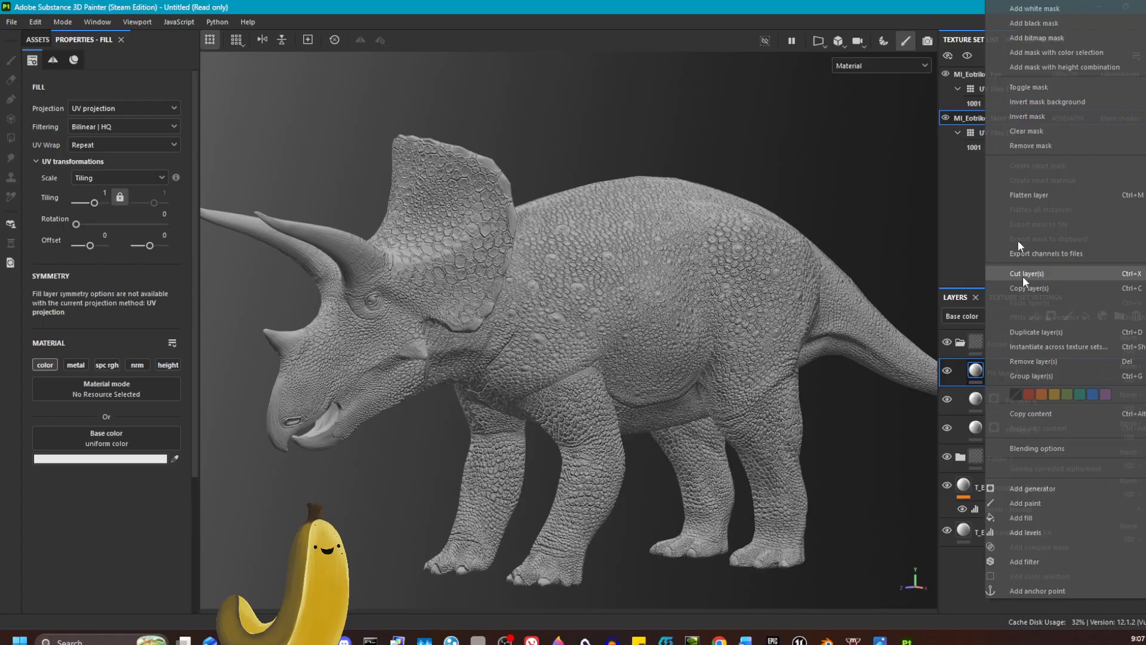
pyautogui.click(1053, 24)
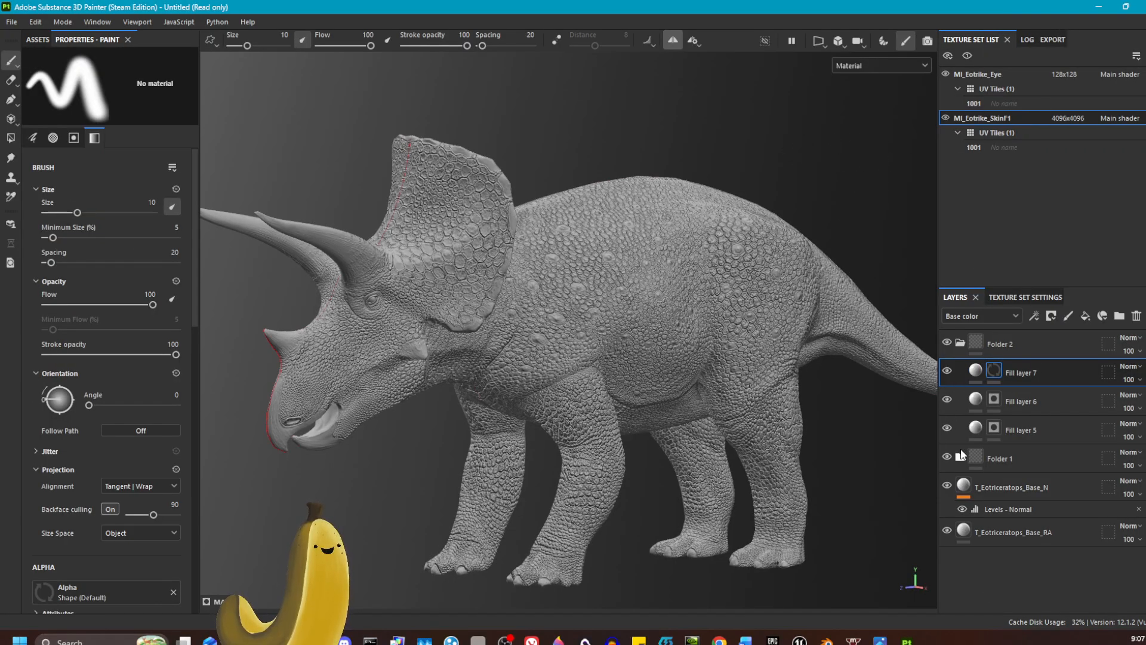
pyautogui.click(964, 456)
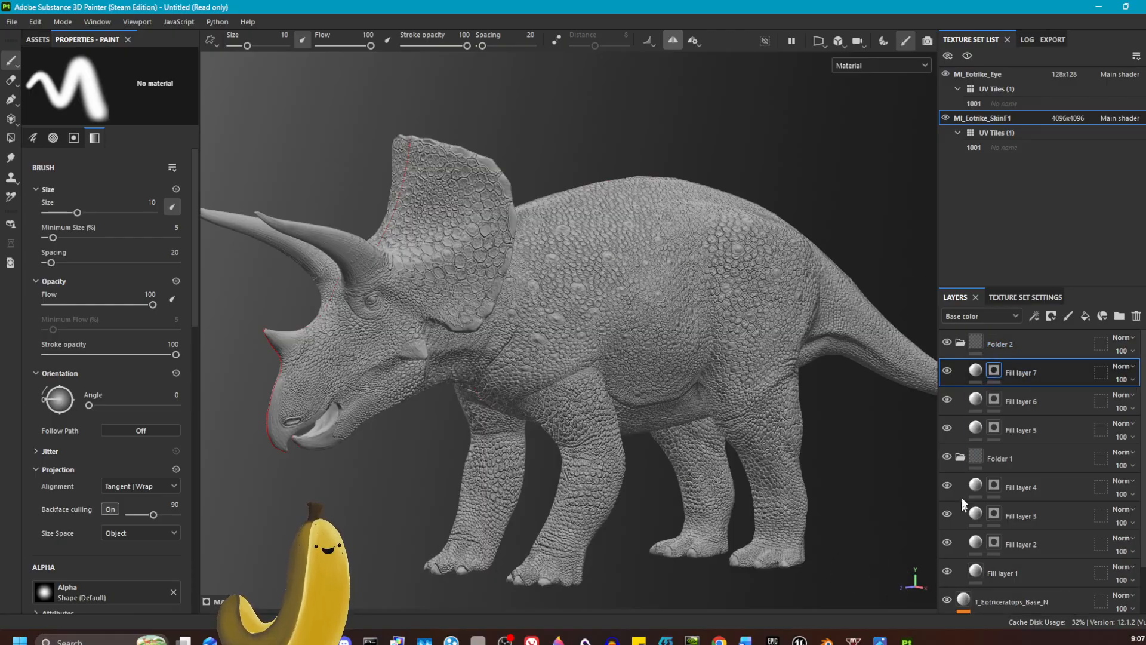
# Step: Review the application's layer stack settings, including the simplified thumbnails option
pyautogui.click(37, 22)
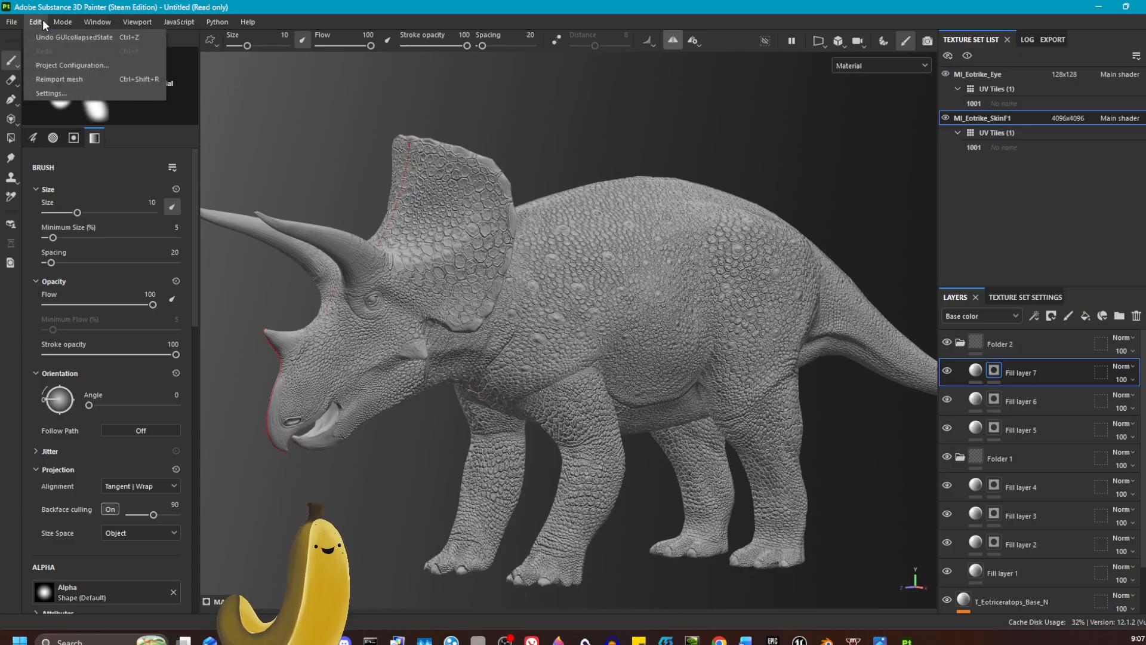
pyautogui.click(42, 94)
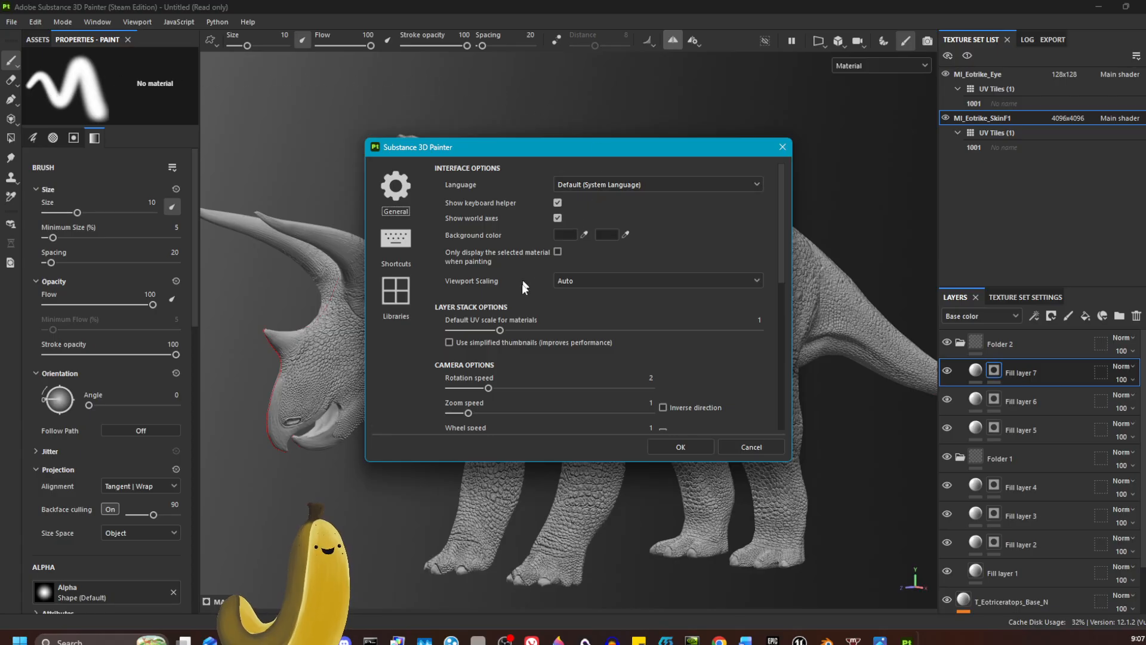
pyautogui.click(449, 343)
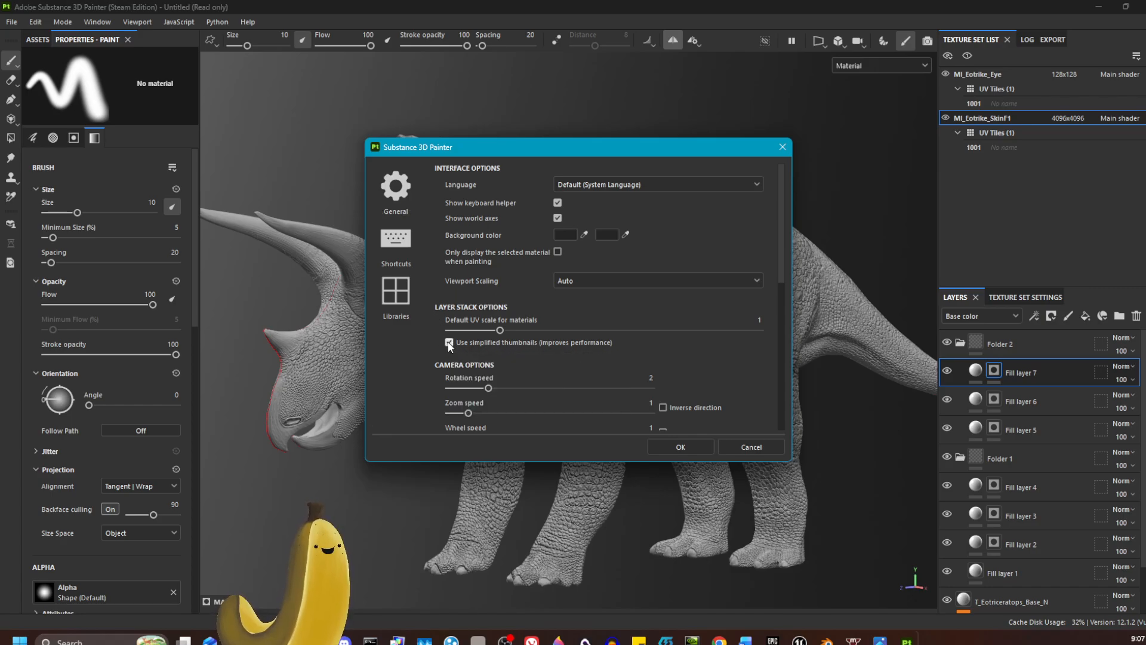
pyautogui.click(679, 446)
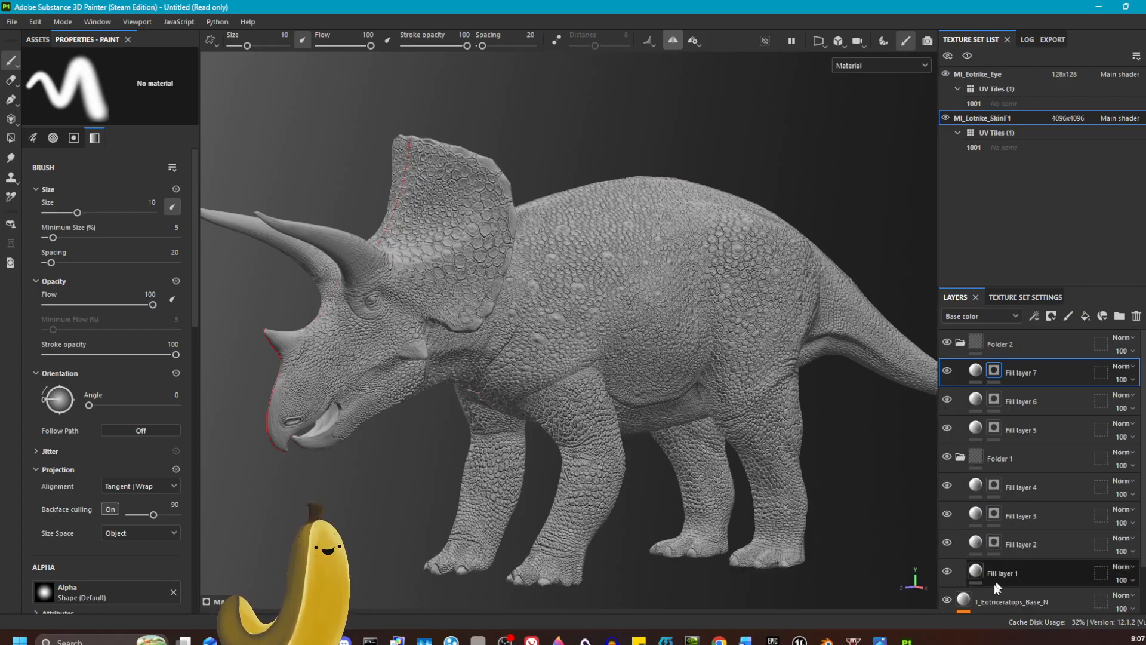
pyautogui.click(35, 21)
pyautogui.click(50, 94)
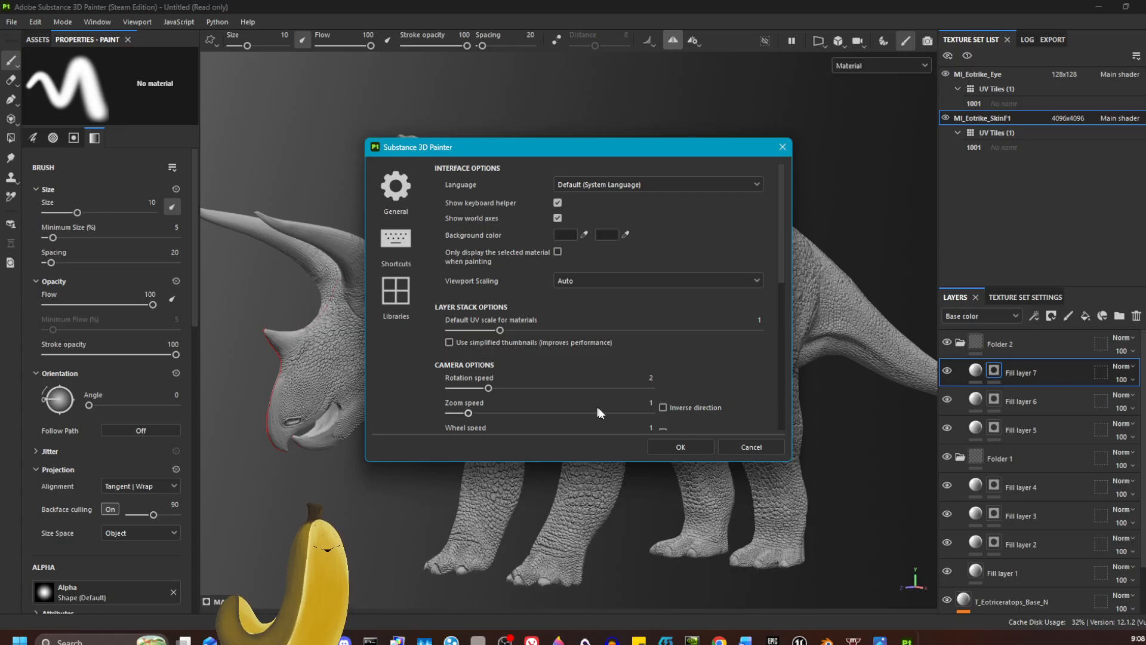
pyautogui.click(674, 445)
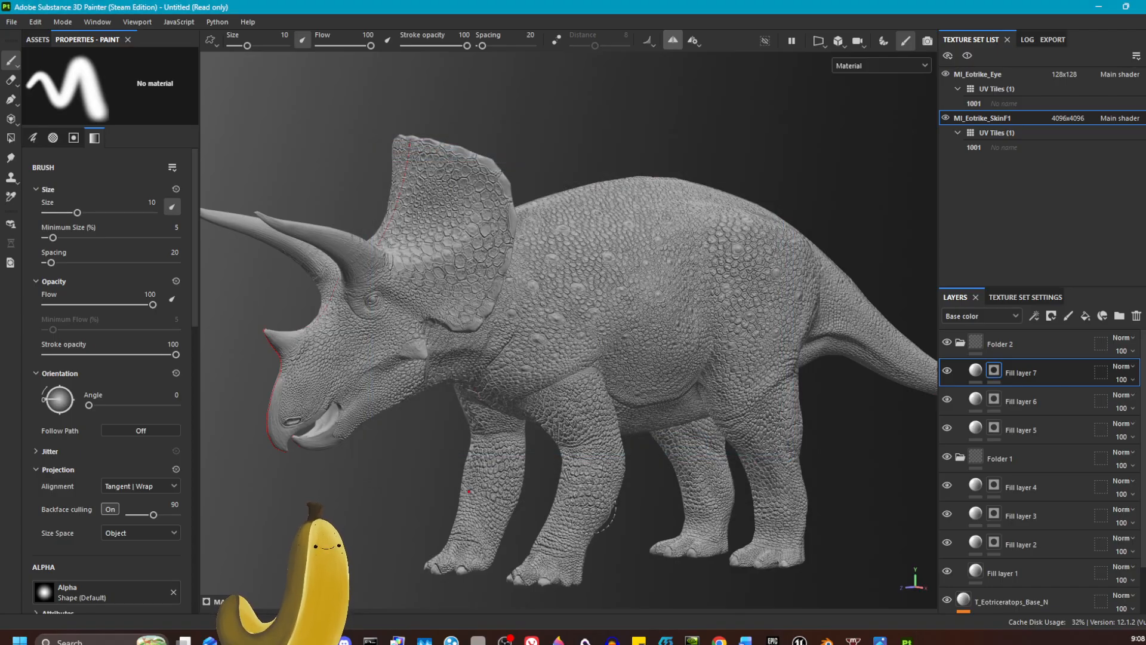
# Step: Enlarge the layer stack area to show every layer, and sample a dark grey base color for Fill layer 1 from the viewport
pyautogui.moveTo(1101, 287); pyautogui.dragTo(1101, 196)
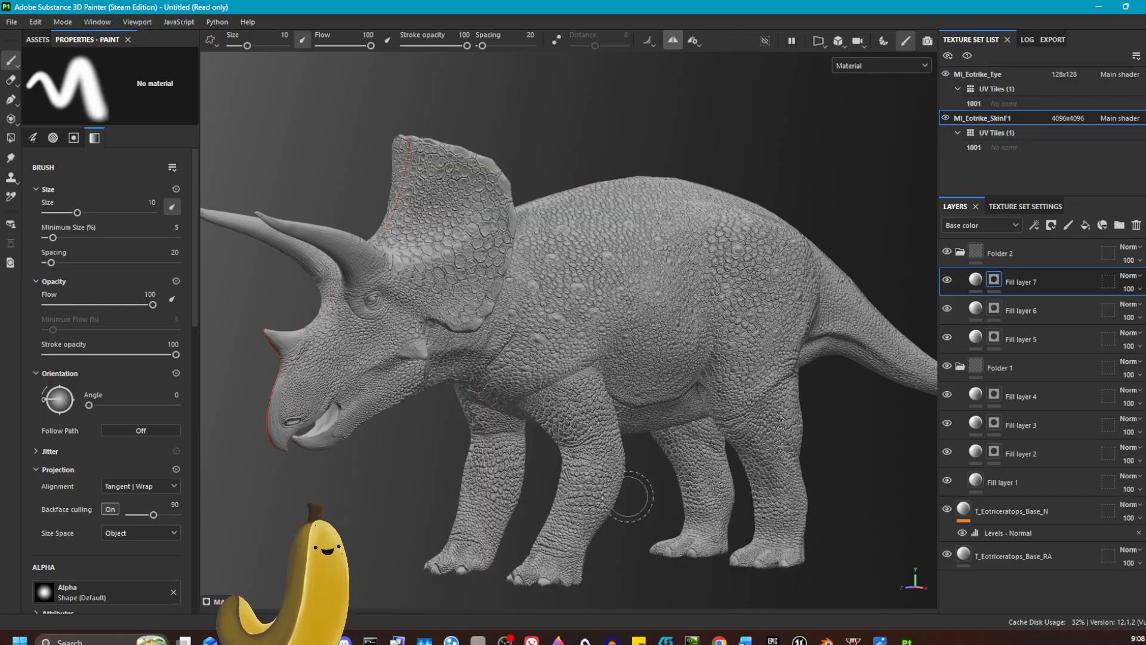
pyautogui.click(985, 481)
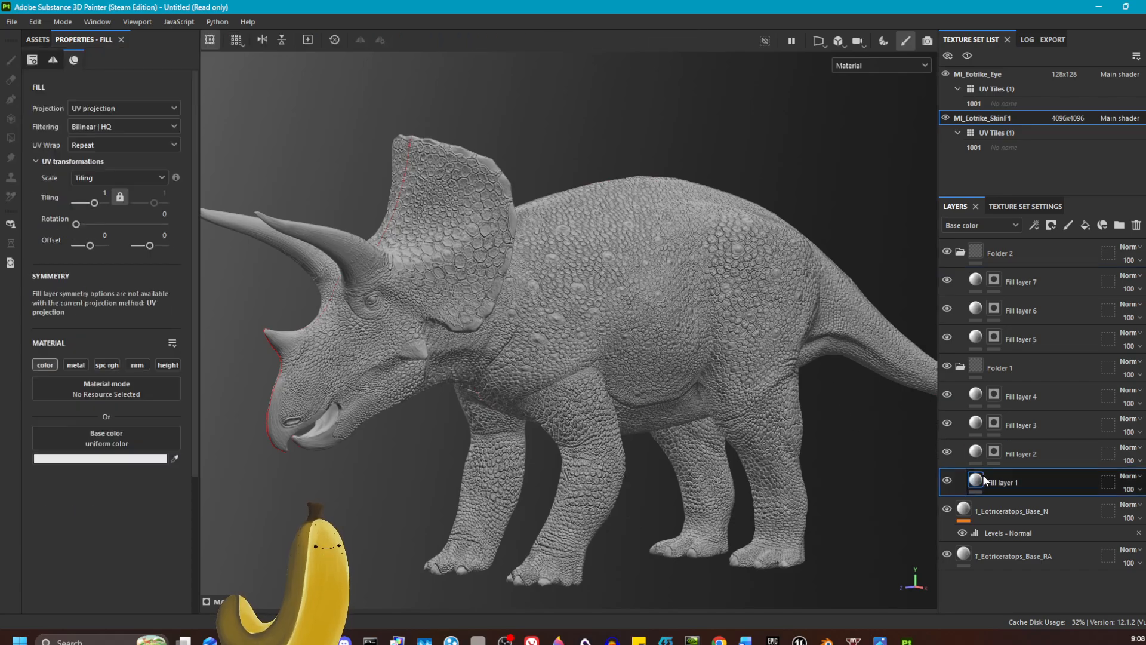
pyautogui.click(38, 39)
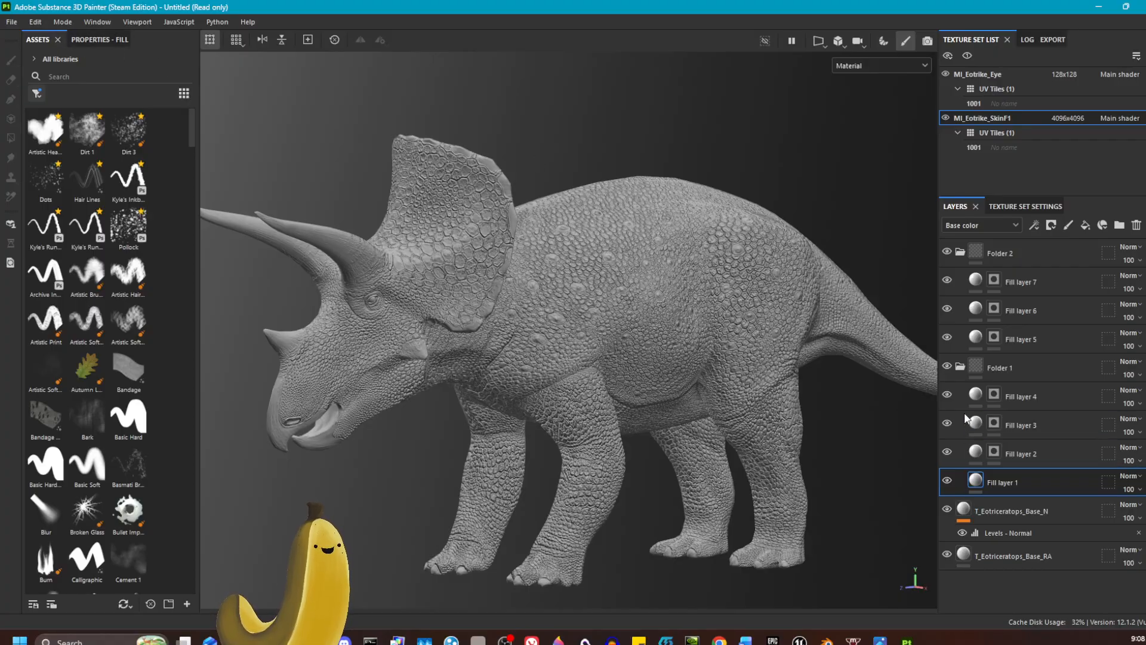
pyautogui.moveTo(976, 480)
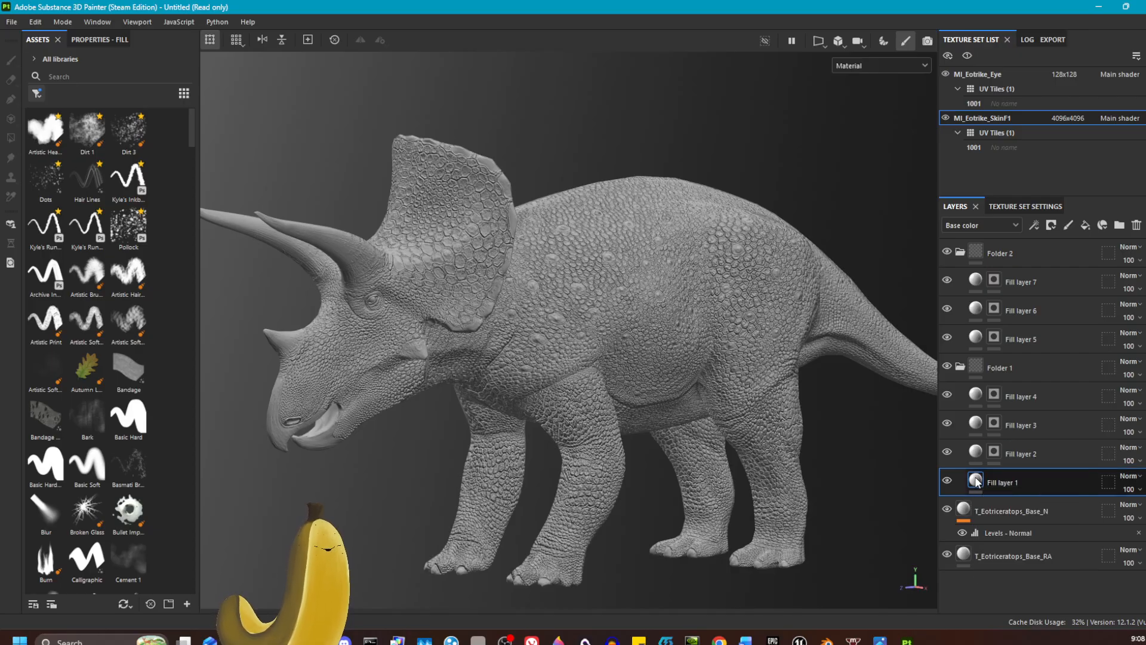
pyautogui.click(93, 42)
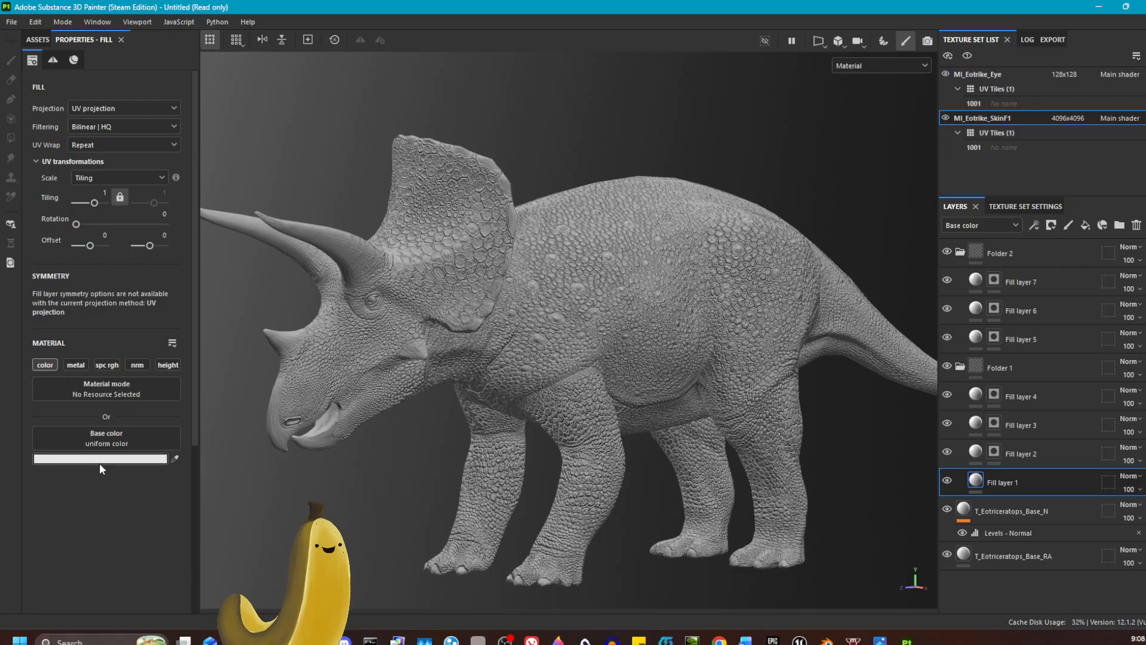
pyautogui.click(175, 459)
pyautogui.click(409, 446)
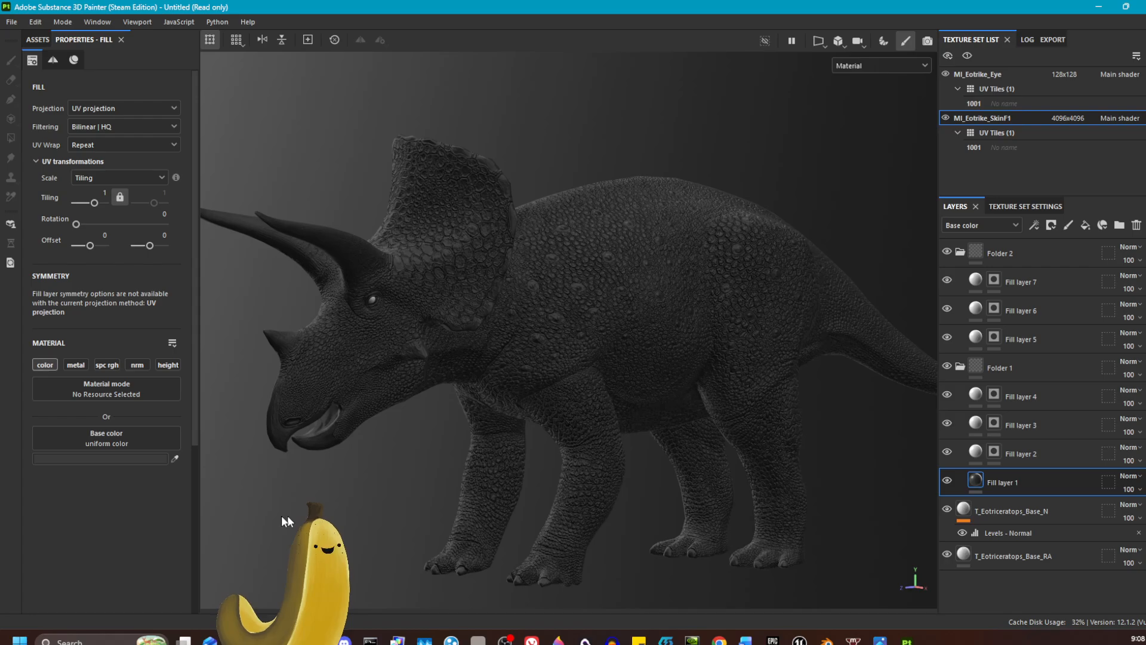
# Step: Set the base color of Fill layer 1 to a muted yellowish brown
pyautogui.click(113, 460)
pyautogui.moveTo(255, 508); pyautogui.dragTo(212, 507)
pyautogui.moveTo(330, 559); pyautogui.dragTo(330, 548)
pyautogui.click(222, 491)
pyautogui.click(231, 499)
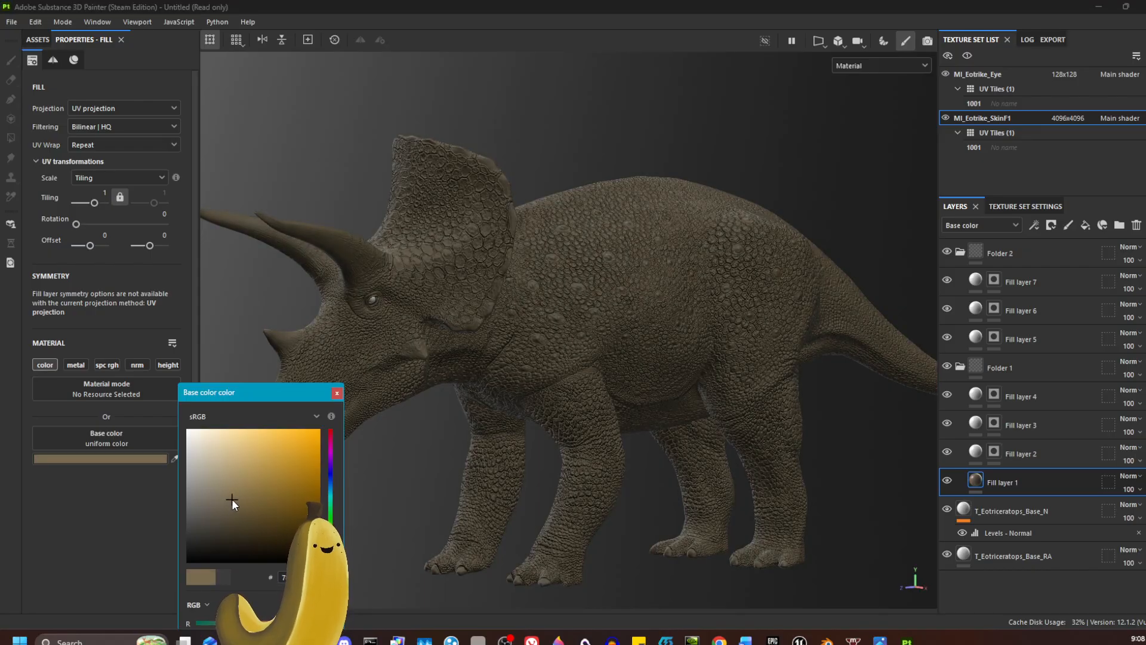
pyautogui.click(407, 378)
pyautogui.click(338, 393)
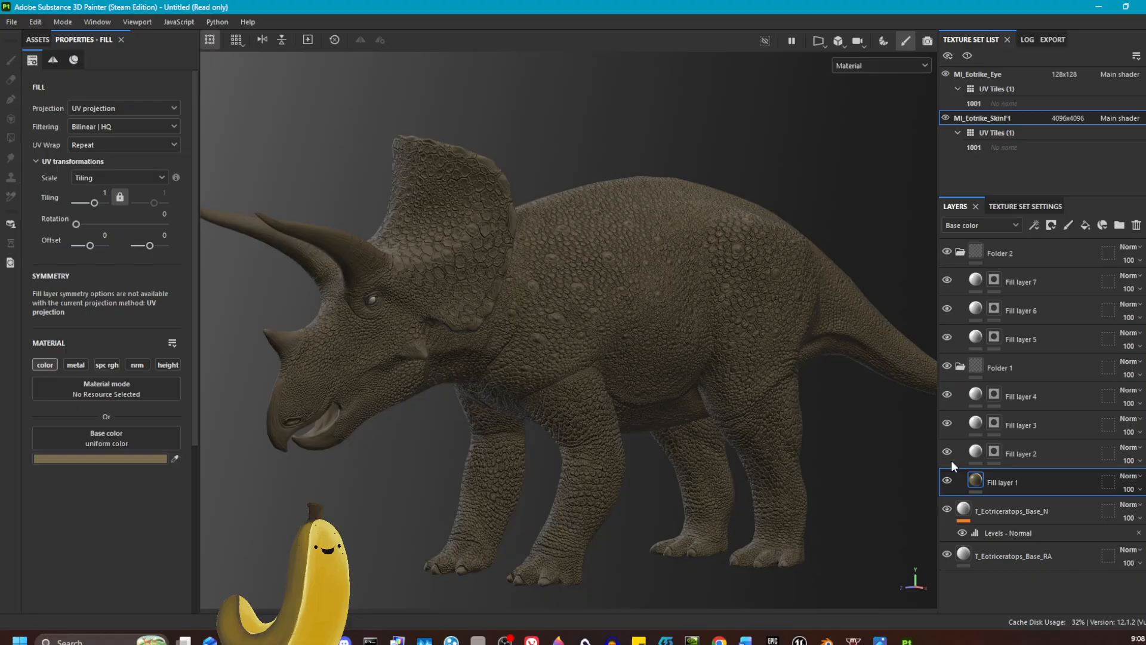
# Step: Set the base color of Fill layer 2 to a muted red
pyautogui.click(976, 450)
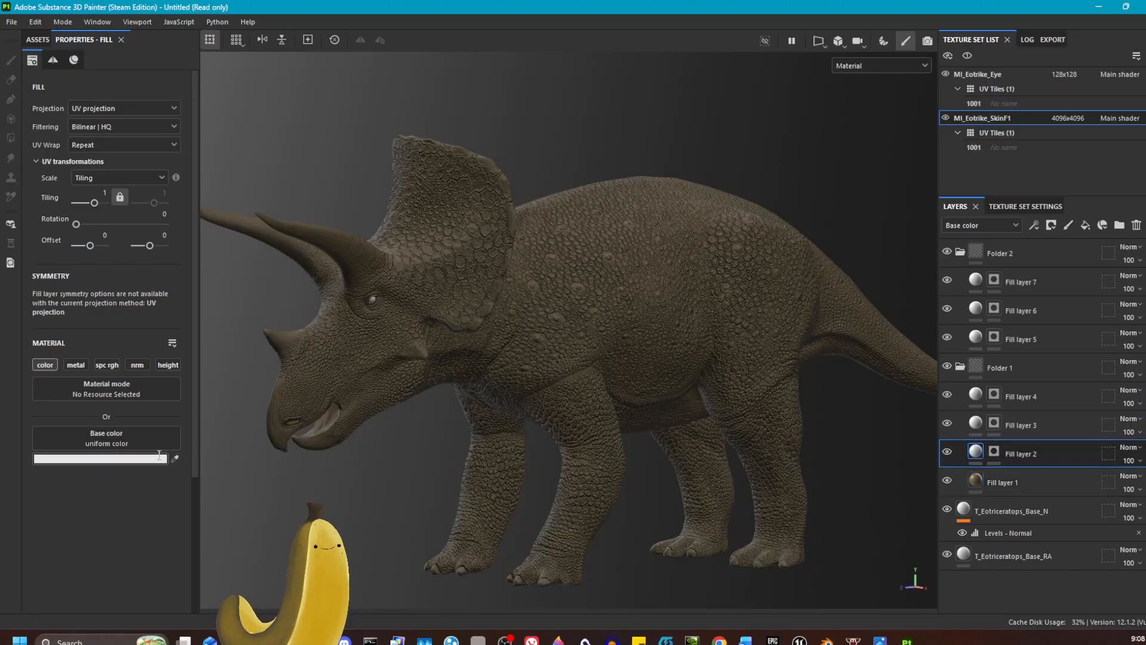
pyautogui.click(120, 458)
pyautogui.click(248, 460)
pyautogui.click(270, 479)
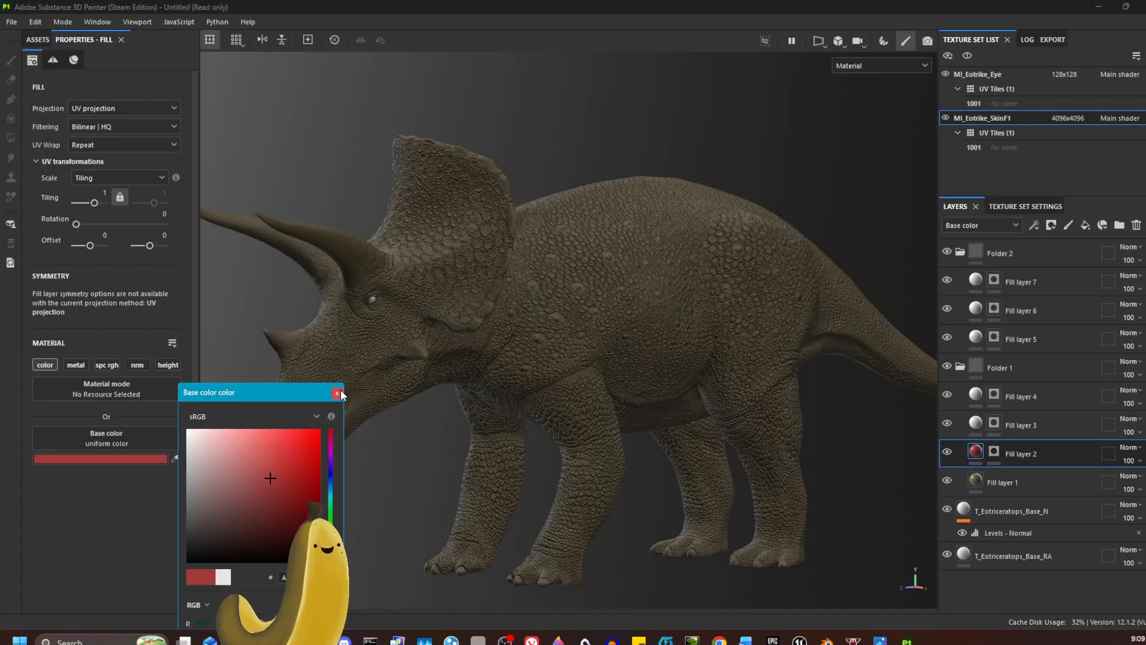
pyautogui.click(337, 393)
# Step: Set the base color of Fill layer 3 to a dark orange-brown
pyautogui.click(979, 425)
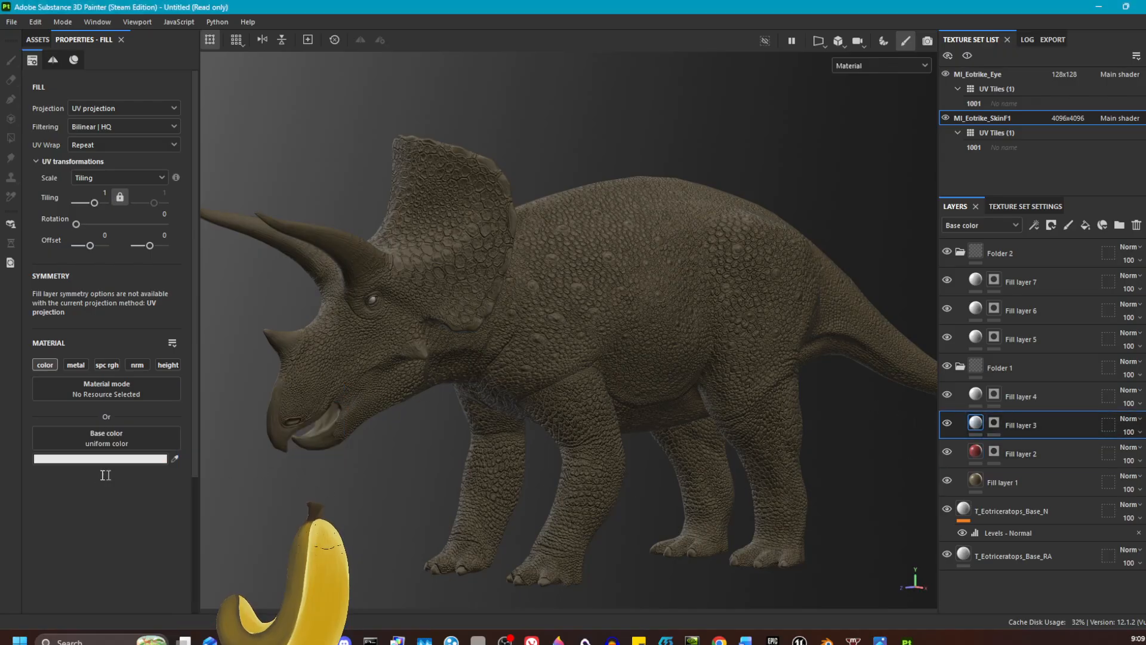
pyautogui.click(104, 459)
pyautogui.click(330, 551)
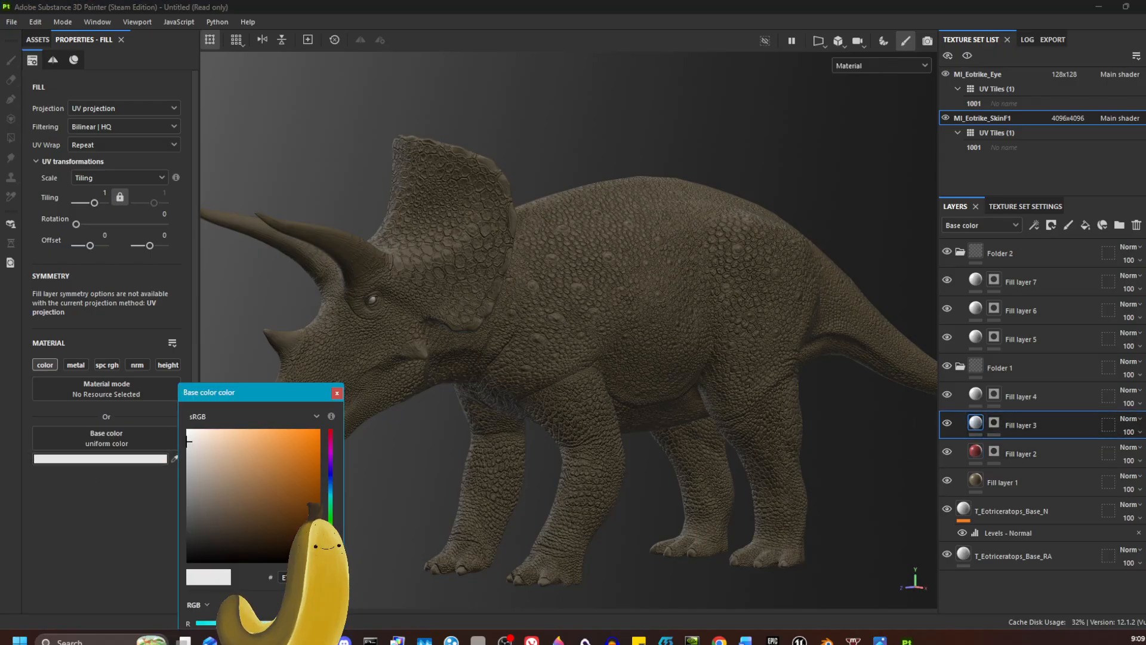
pyautogui.moveTo(278, 488); pyautogui.dragTo(271, 507)
pyautogui.click(338, 392)
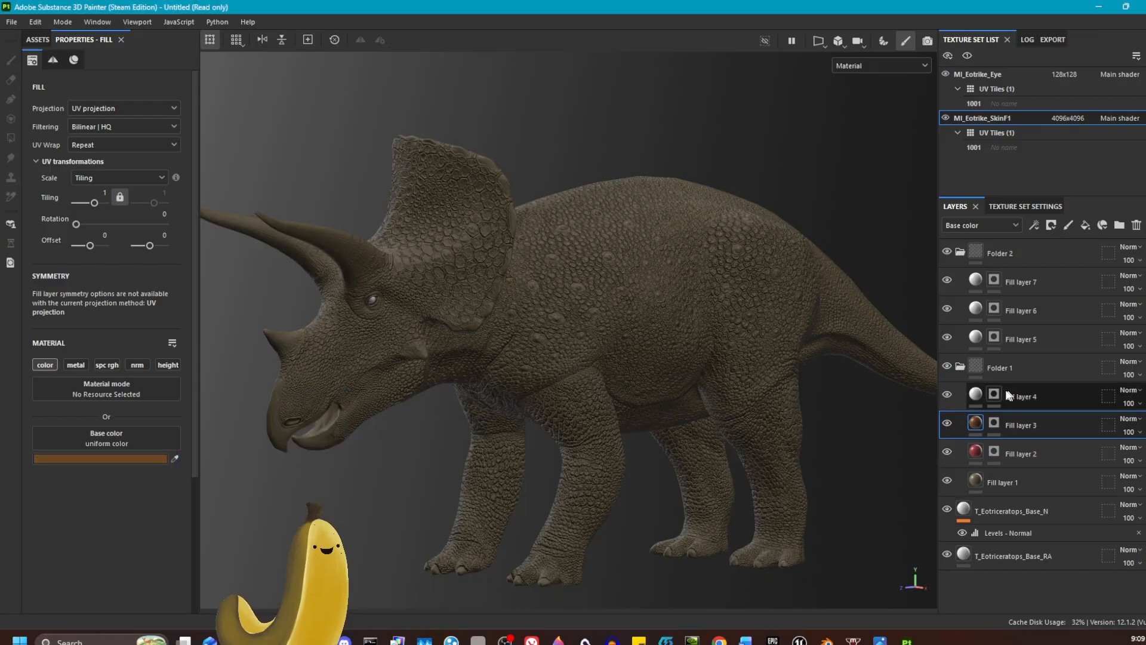
# Step: Set the base color of Fill layer 4 to a dark navy blue
pyautogui.click(979, 396)
pyautogui.click(143, 460)
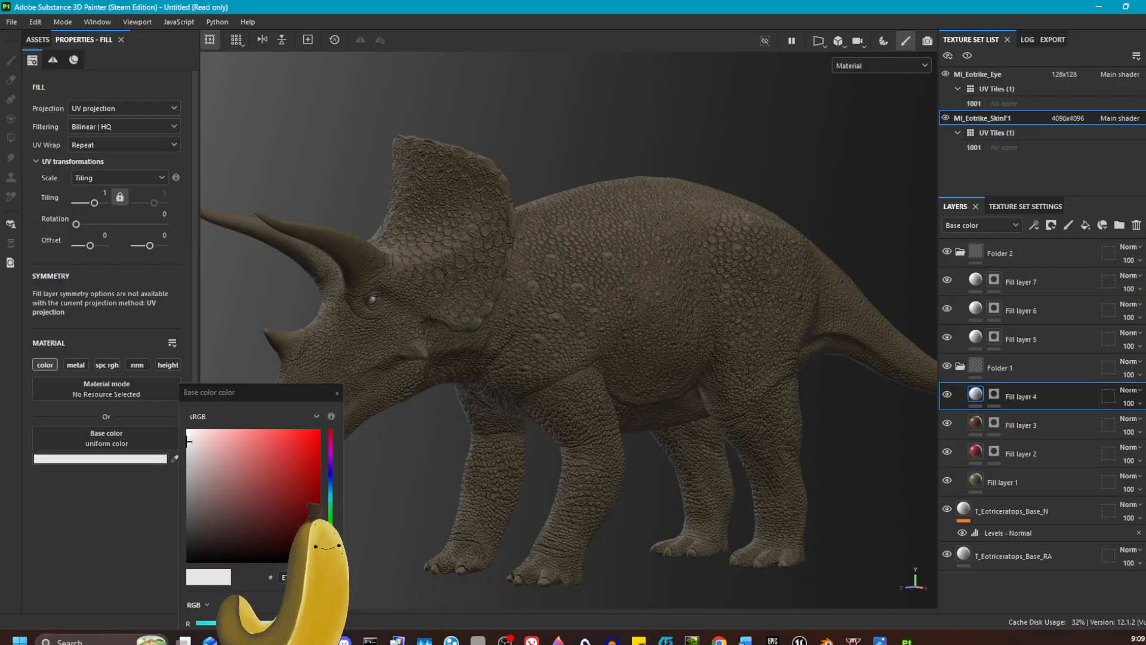
pyautogui.click(329, 484)
pyautogui.moveTo(289, 481); pyautogui.dragTo(281, 514)
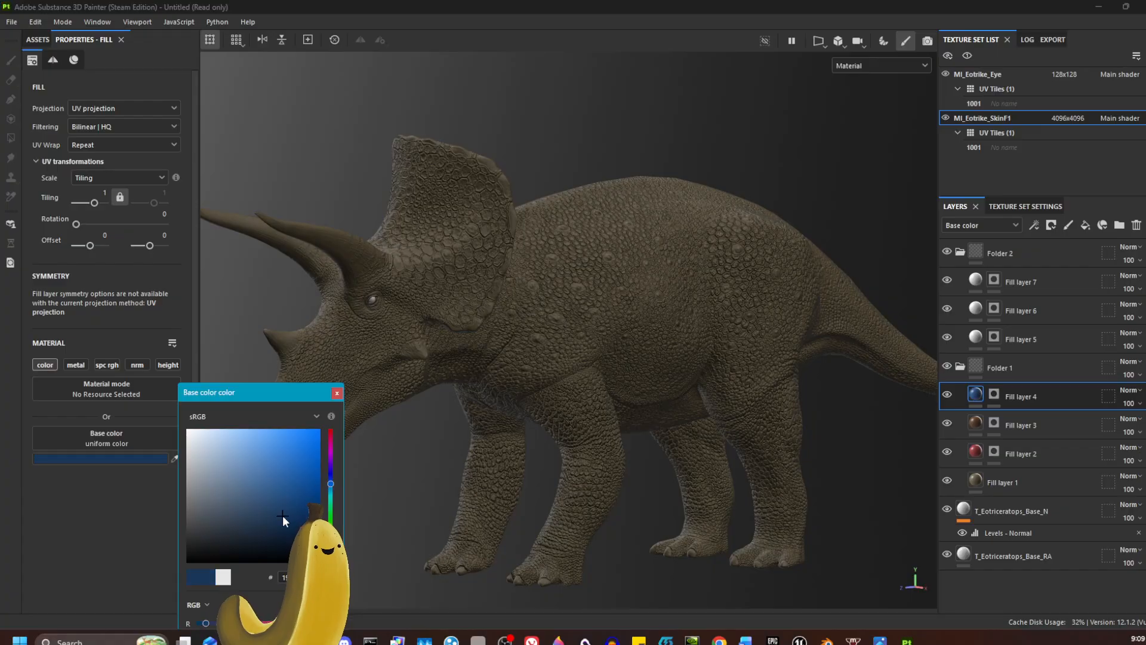
pyautogui.click(338, 393)
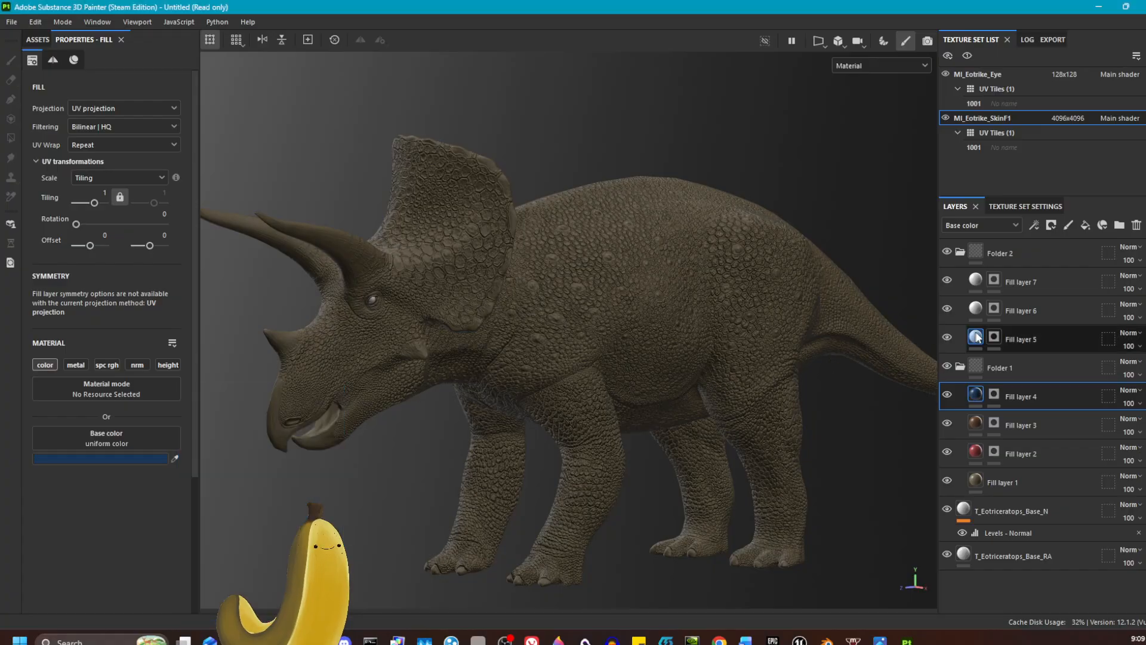
# Step: Set the base color of Fill layer 5 to near black and copy its hex value
pyautogui.click(1020, 339)
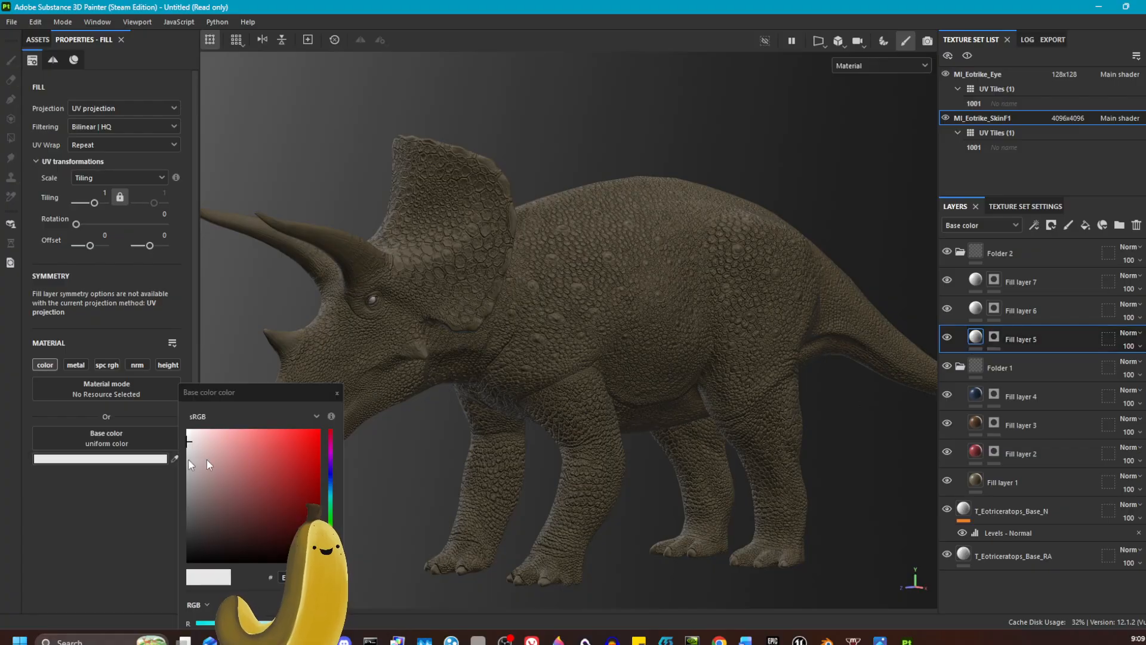
pyautogui.click(149, 459)
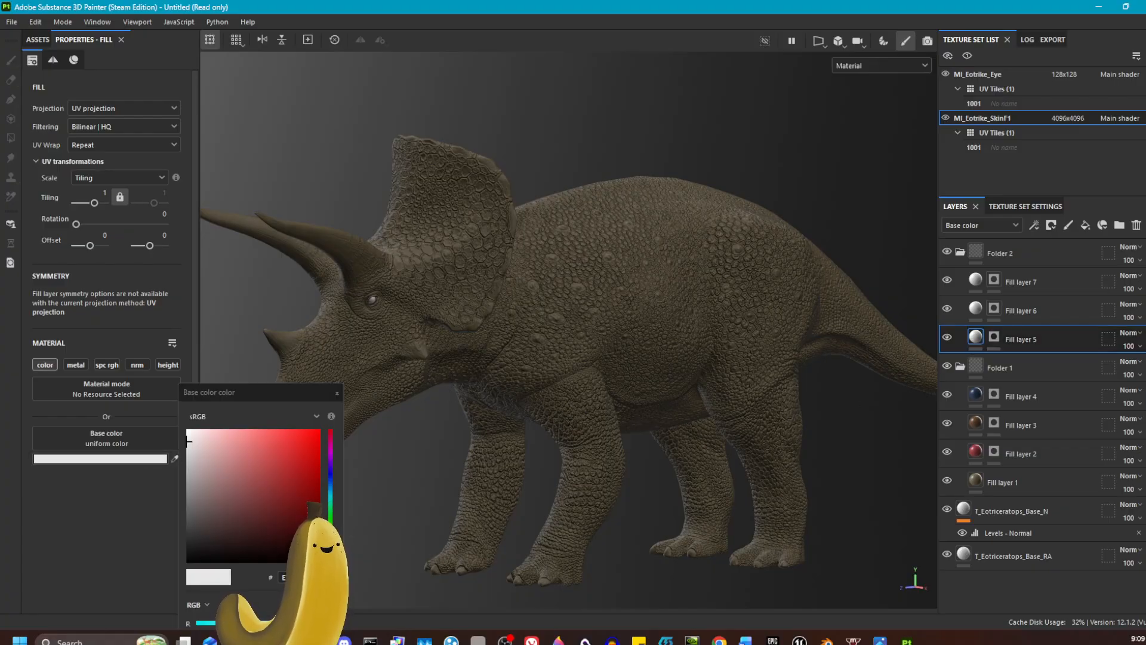
pyautogui.click(208, 533)
pyautogui.click(300, 577)
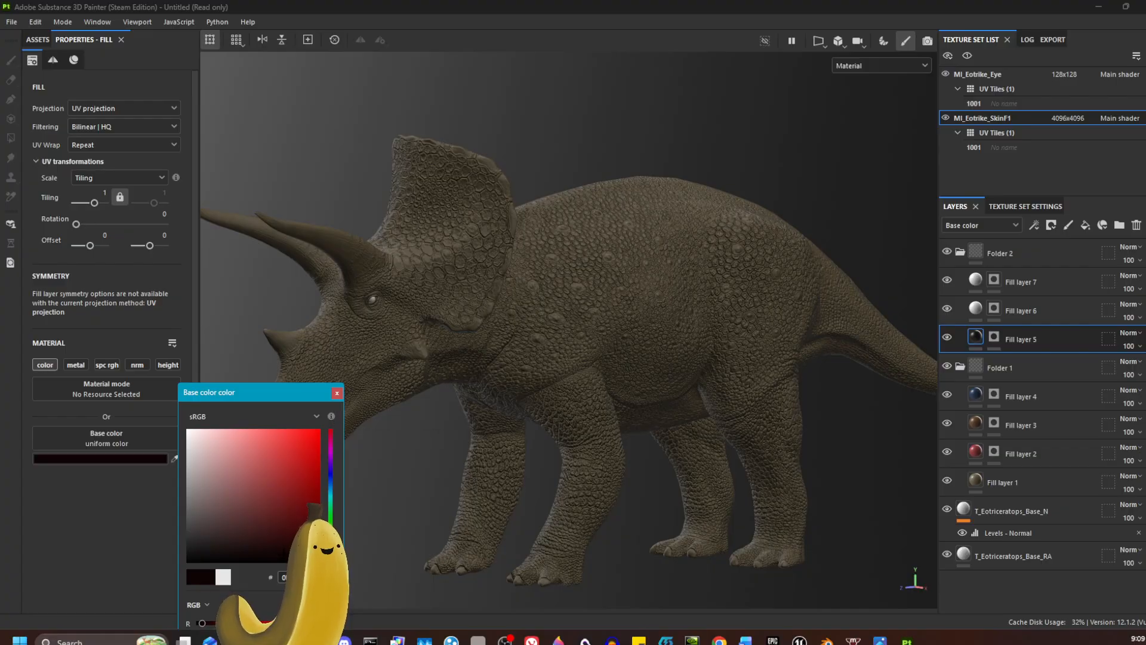
pyautogui.hotkey('ctrl', 'a')
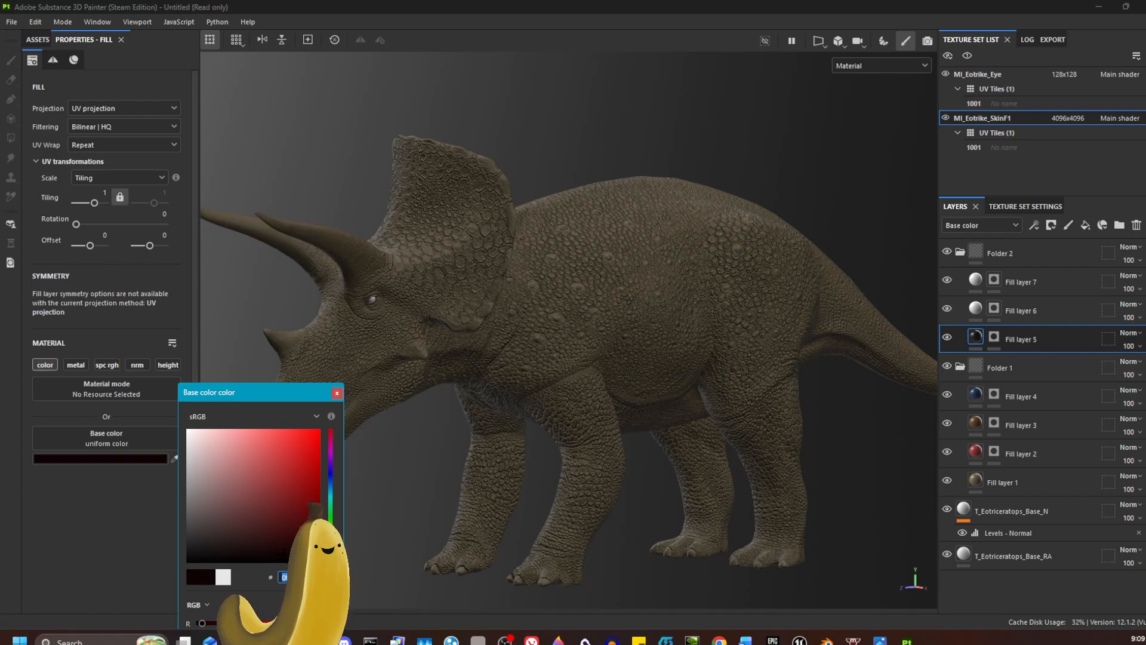
pyautogui.click(337, 393)
# Step: Apply the copied near-black hex value as the base color of Fill layer 6
pyautogui.click(975, 311)
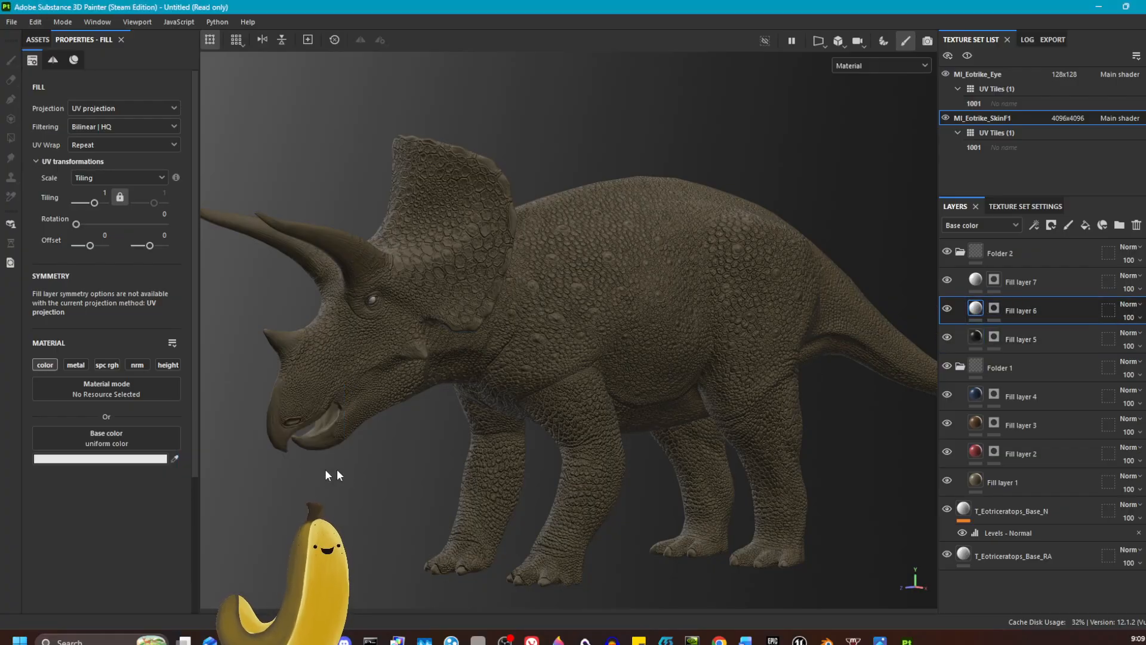
pyautogui.click(100, 459)
pyautogui.doubleClick(297, 577)
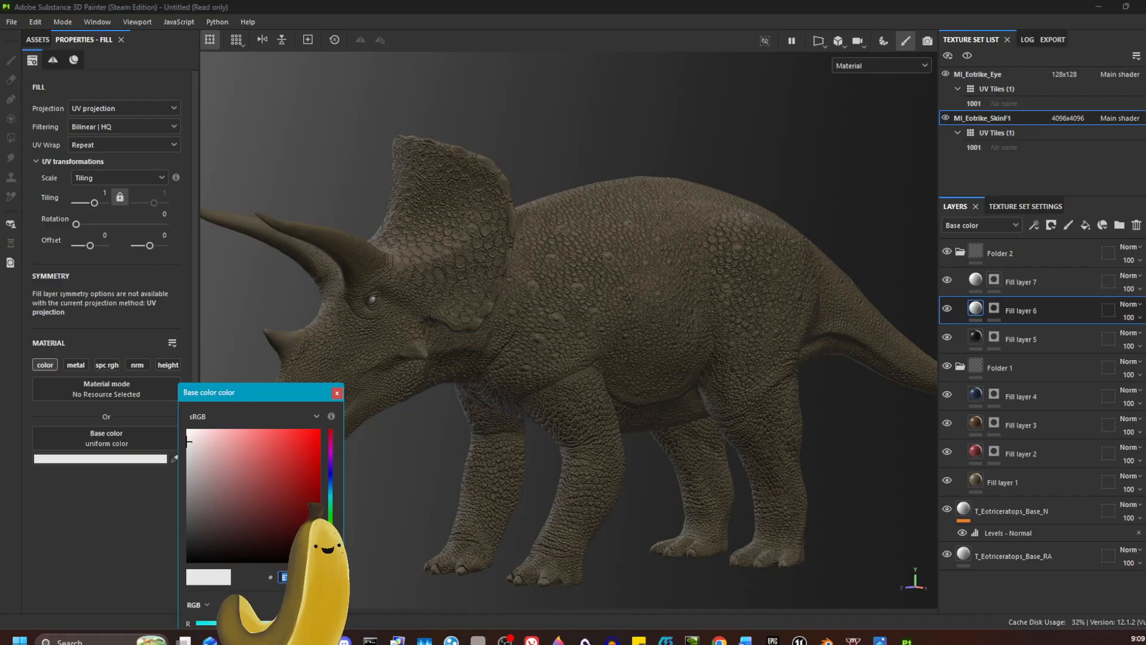
pyautogui.hotkey('ctrl', 'v')
pyautogui.press('Return')
pyautogui.click(339, 384)
pyautogui.click(336, 395)
pyautogui.click(336, 393)
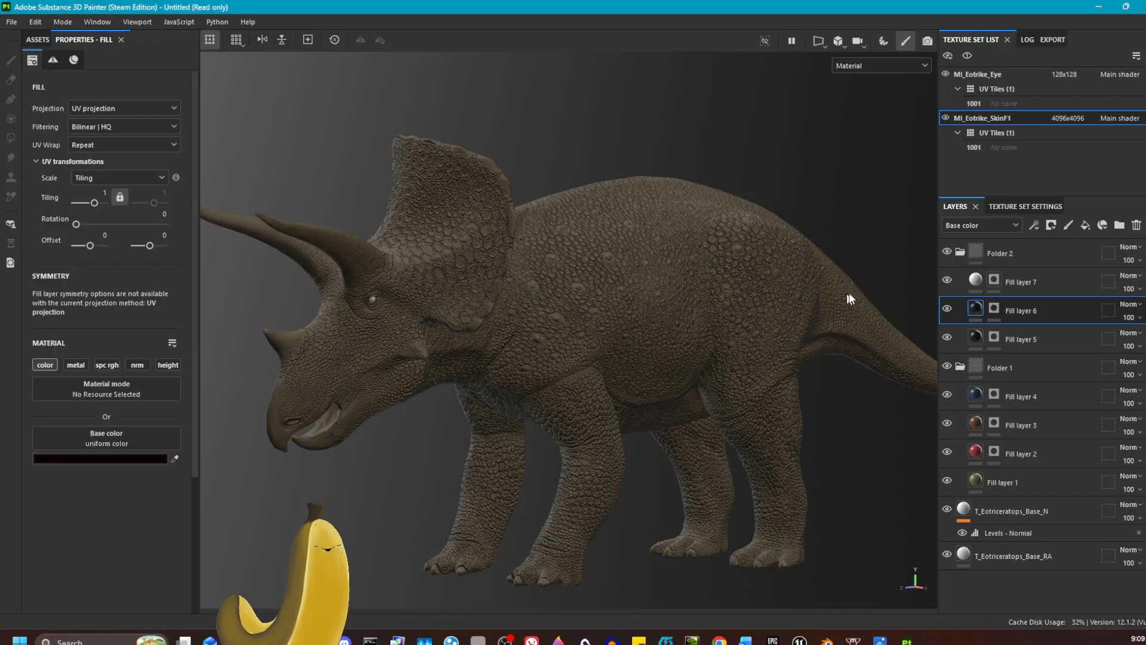
# Step: Apply the copied near-black hex value as the base color of Fill layer 7
pyautogui.click(966, 280)
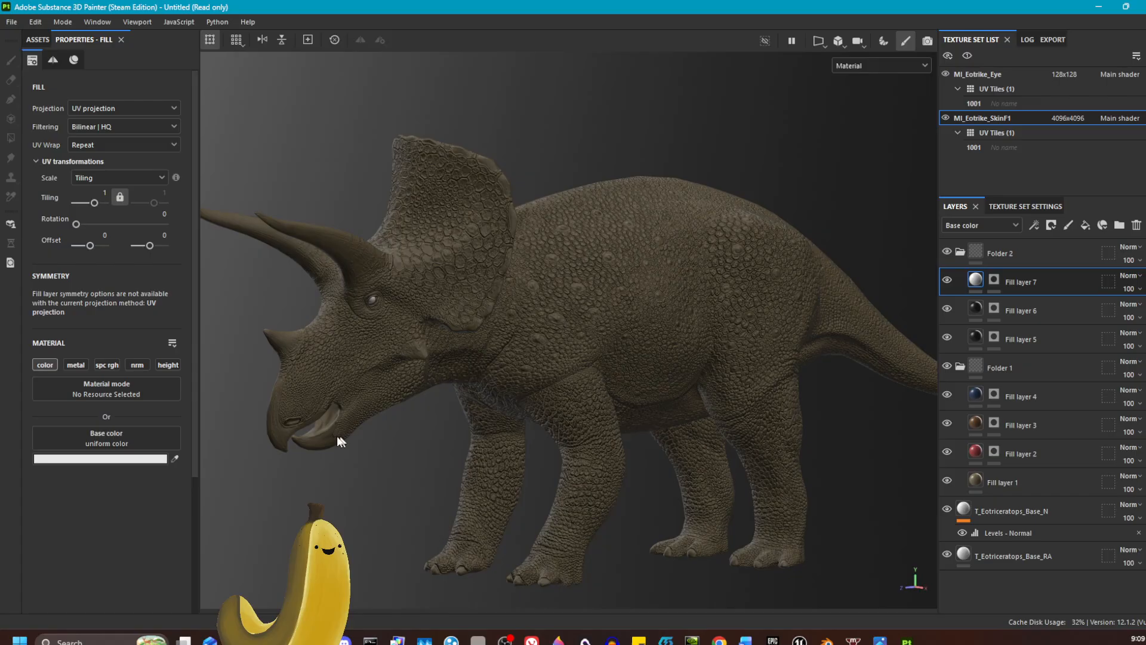
pyautogui.click(150, 459)
pyautogui.hotkey('ctrl', 'v')
pyautogui.press('Return')
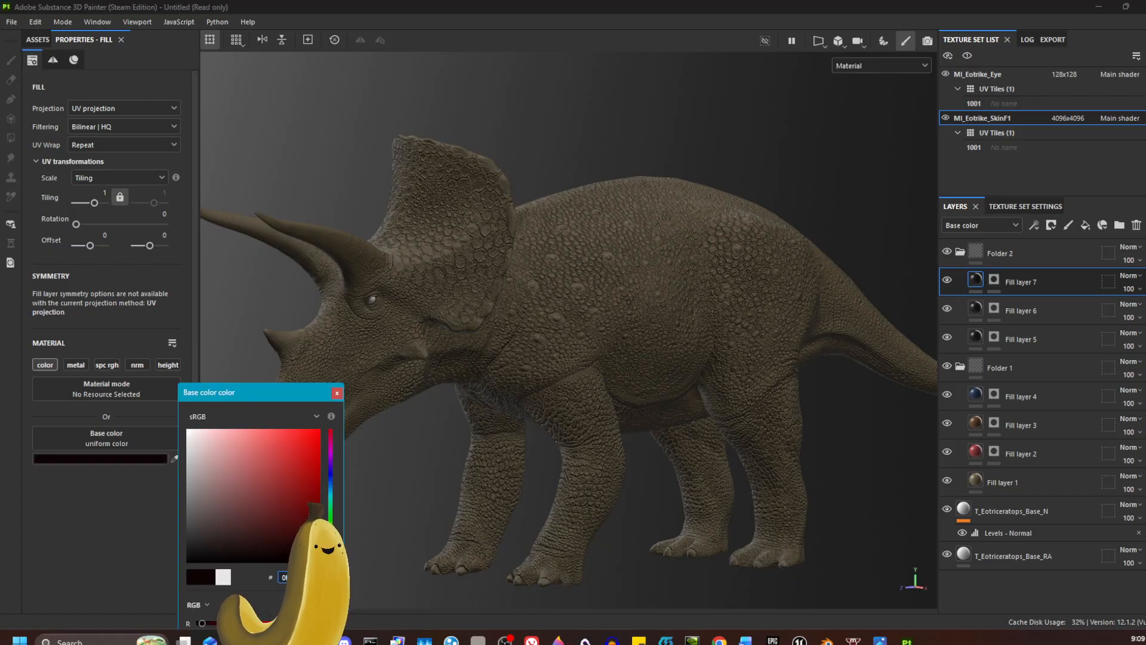
pyautogui.click(336, 392)
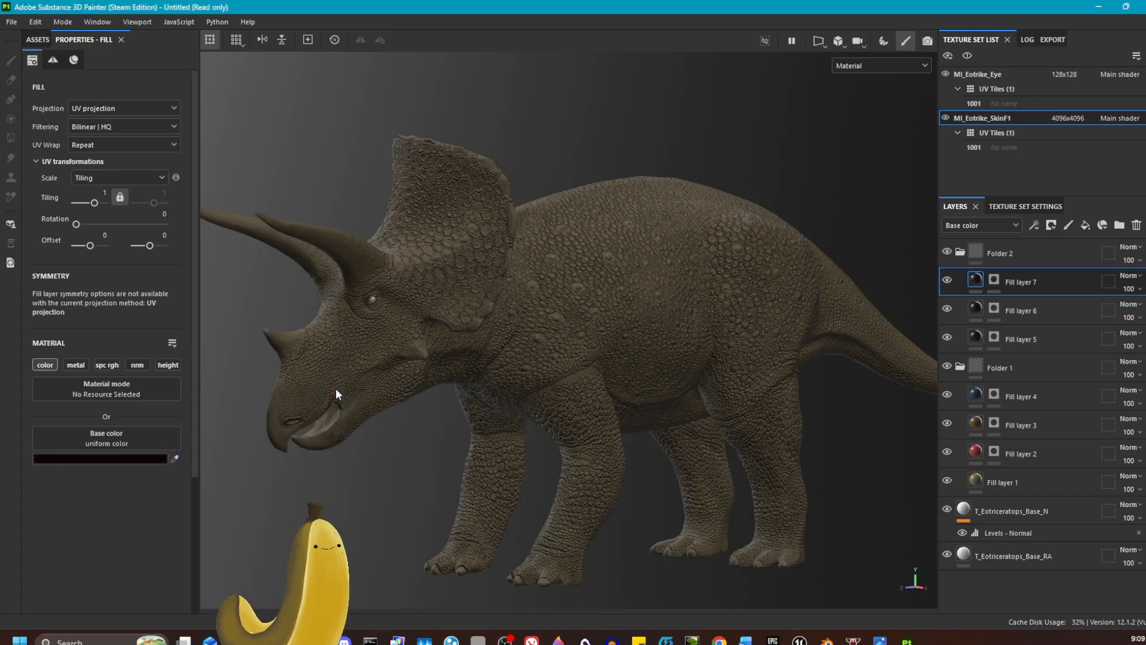
# Step: Add a paint effect to the black mask of Fill layer 2
pyautogui.click(993, 452)
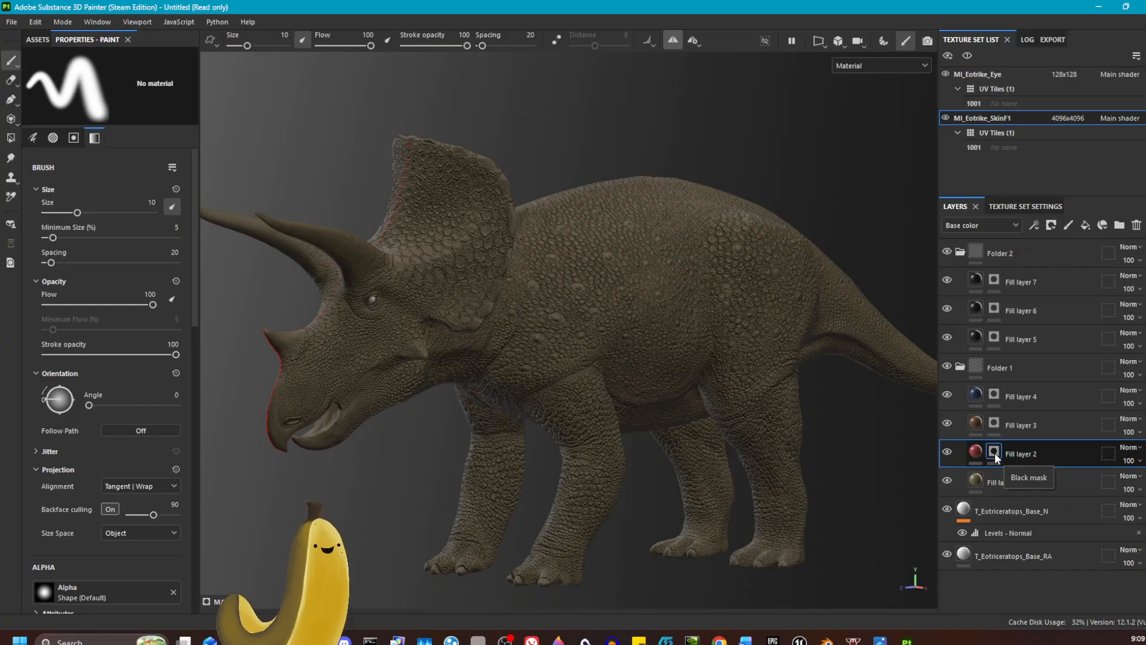
pyautogui.rightClick(994, 454)
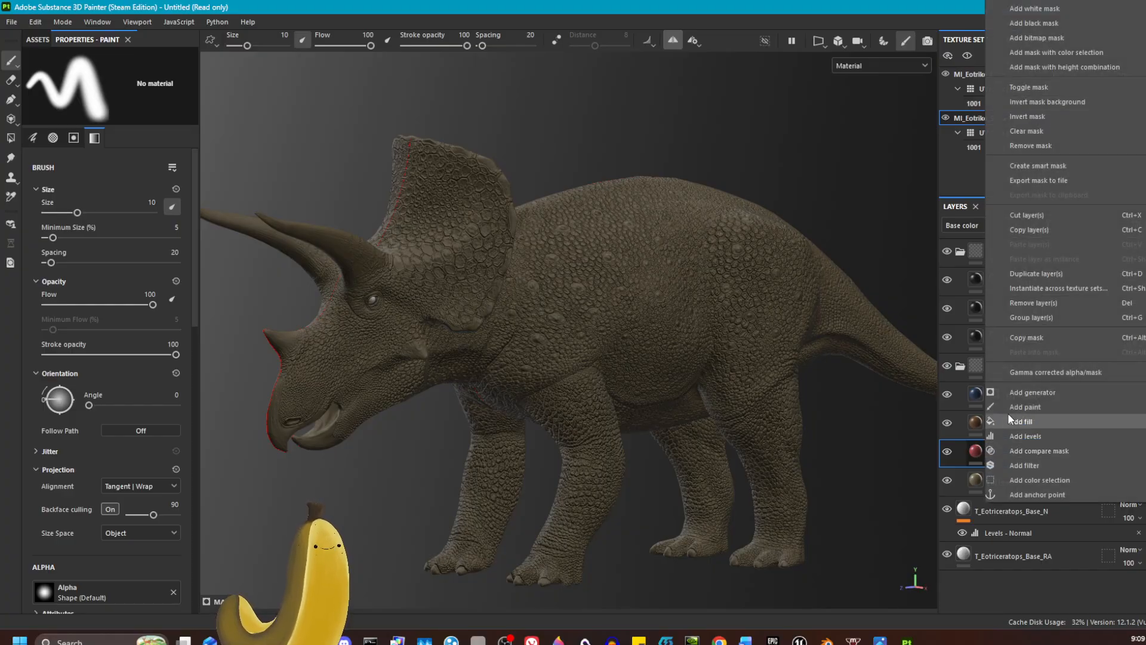
pyautogui.click(1029, 407)
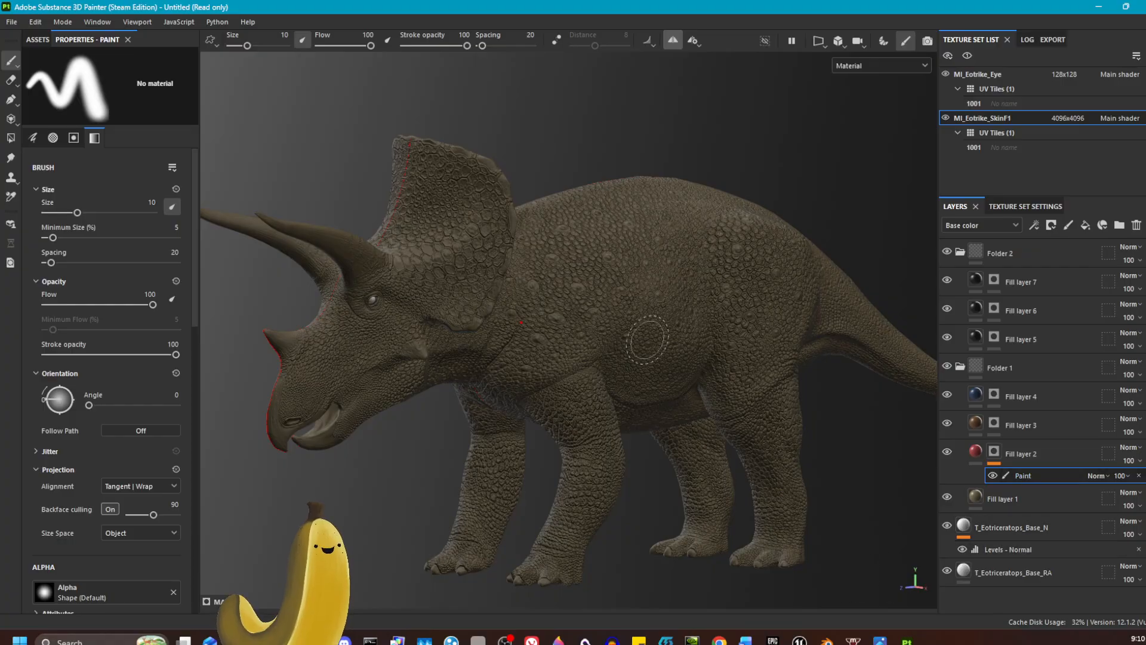
# Step: Paint mirrored red patches on both sides of the frill's front with the favorite "Artistic Hea..." brush at size 4.29
pyautogui.keyDown('alt'); pyautogui.moveTo(597, 312); pyautogui.dragTo(662, 308); pyautogui.keyUp('alt')
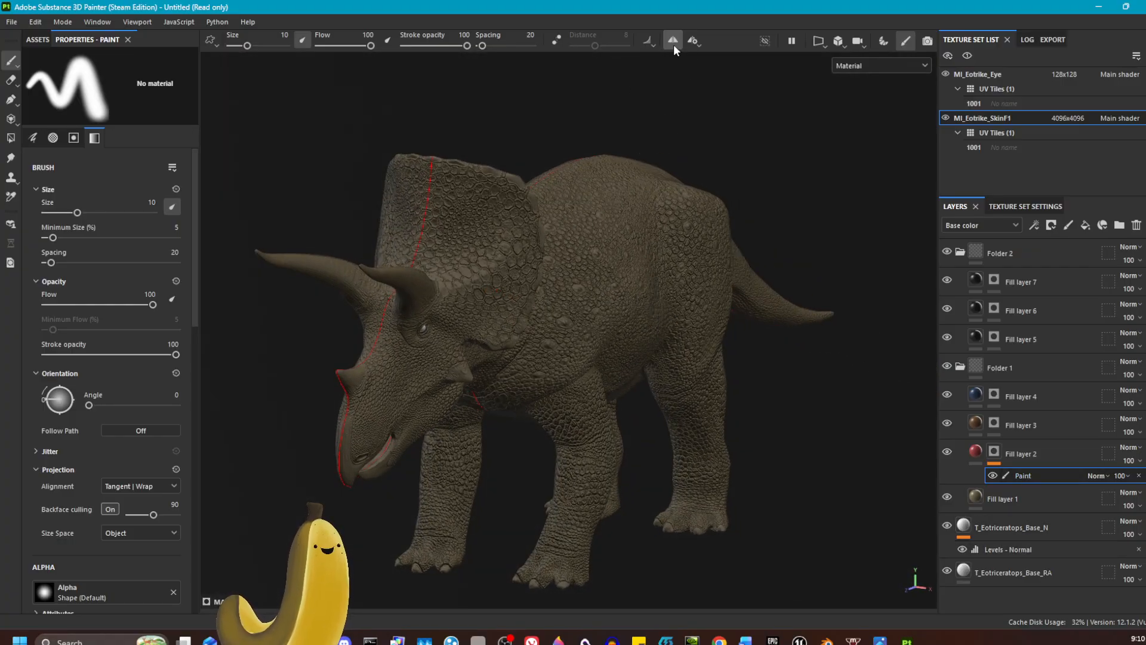
pyautogui.keyDown('alt'); pyautogui.moveTo(578, 146); pyautogui.dragTo(624, 185); pyautogui.keyUp('alt')
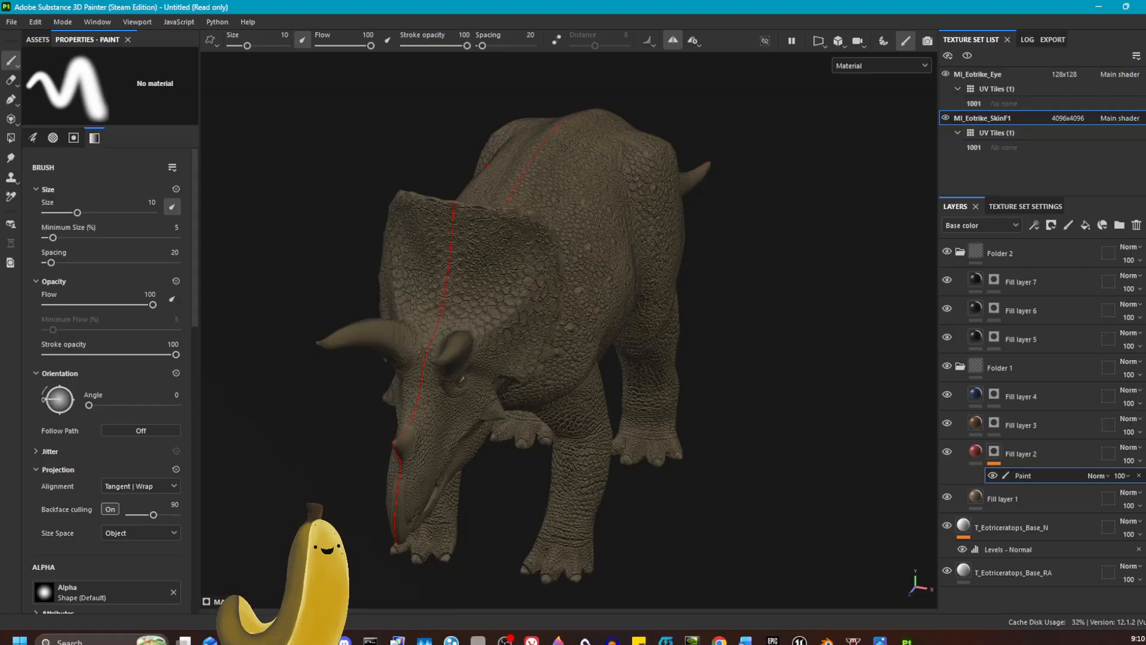
pyautogui.click(68, 100)
pyautogui.click(45, 130)
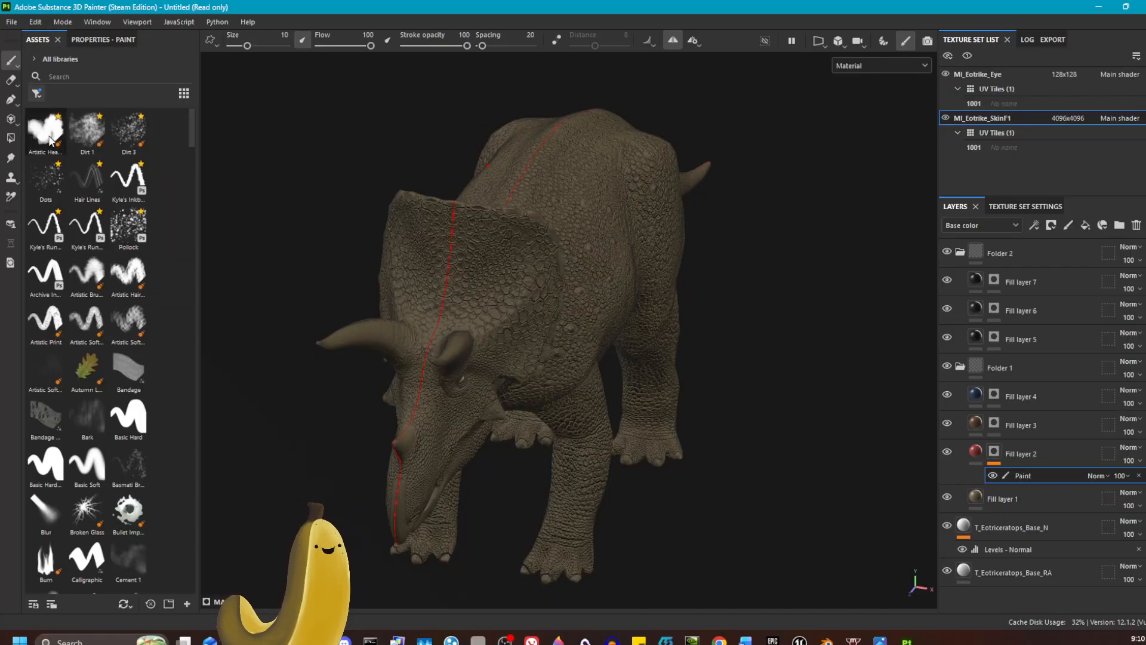
pyautogui.moveTo(248, 46); pyautogui.dragTo(243, 47)
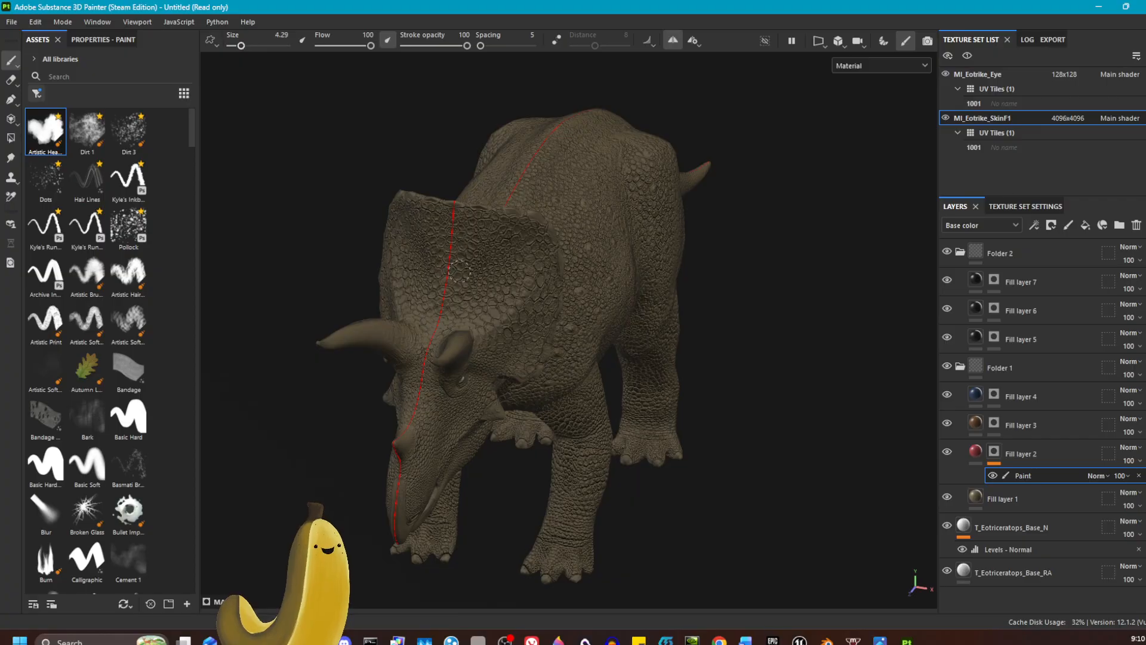
pyautogui.moveTo(460, 272)
pyautogui.mouseDown()
pyautogui.moveTo(468, 280)
pyautogui.moveTo(495, 262)
pyautogui.moveTo(512, 274)
pyautogui.mouseUp()
pyautogui.keyDown('alt'); pyautogui.moveTo(721, 344); pyautogui.dragTo(794, 304); pyautogui.keyUp('alt')
pyautogui.keyDown('alt'); pyautogui.moveTo(754, 376); pyautogui.dragTo(543, 375); pyautogui.keyUp('alt')
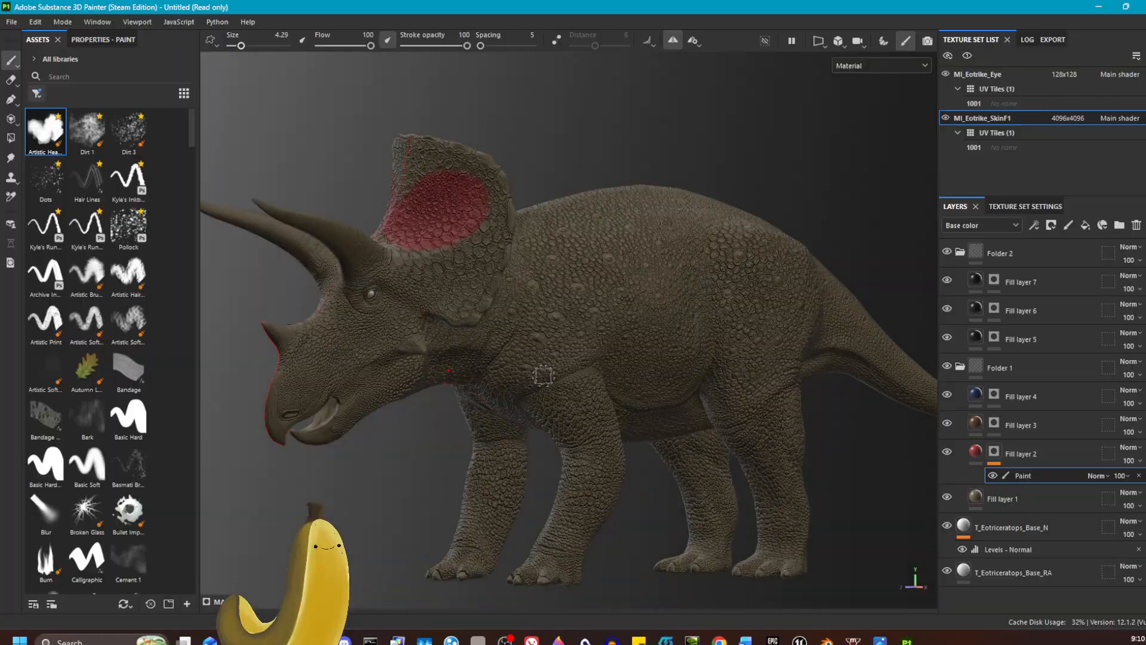
# Step: Paint smaller frill patches on a new second paint effect in Fill layer 2's mask, with the first paint effect hidden
pyautogui.rightClick(1071, 453)
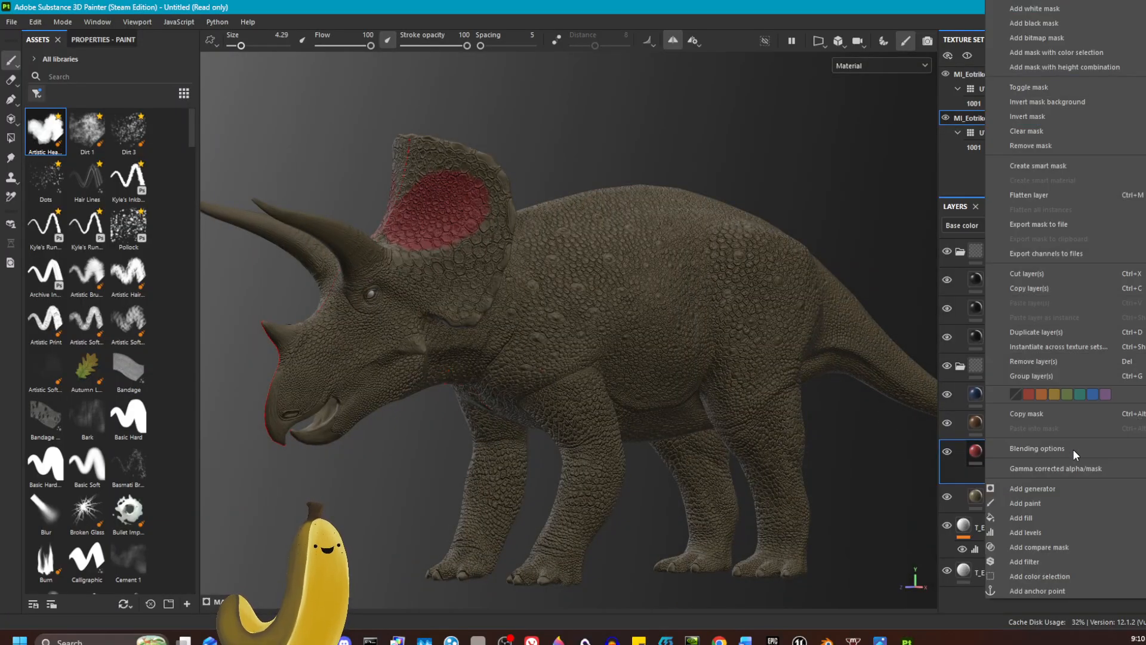
pyautogui.click(1024, 503)
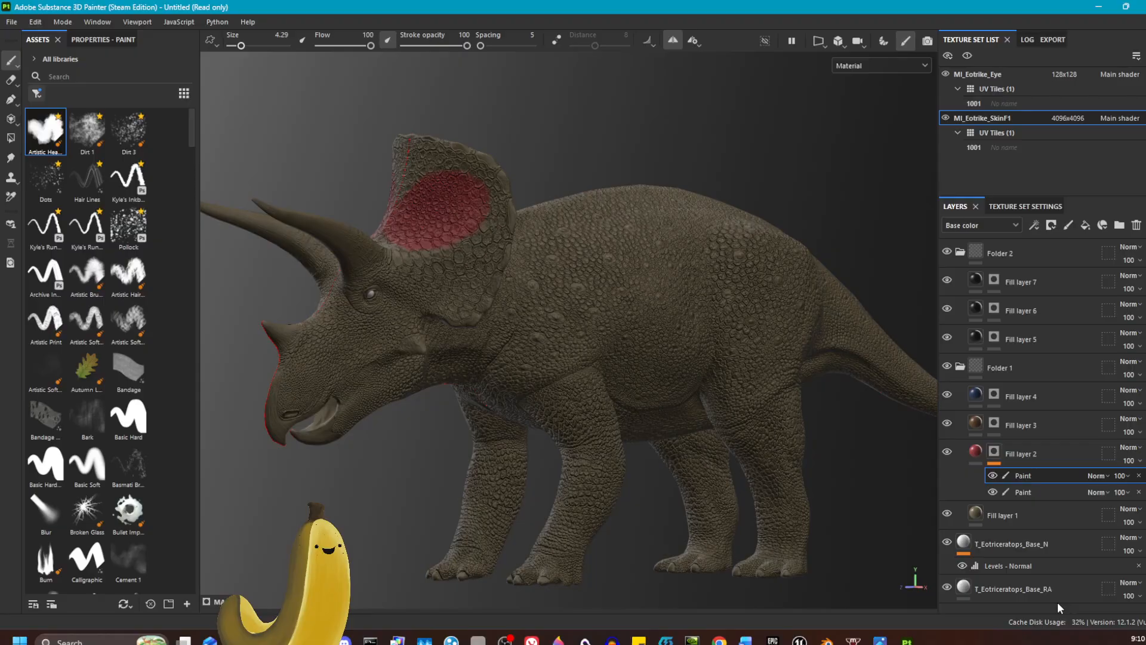
pyautogui.keyDown('alt'); pyautogui.moveTo(927, 541); pyautogui.dragTo(643, 211); pyautogui.keyUp('alt')
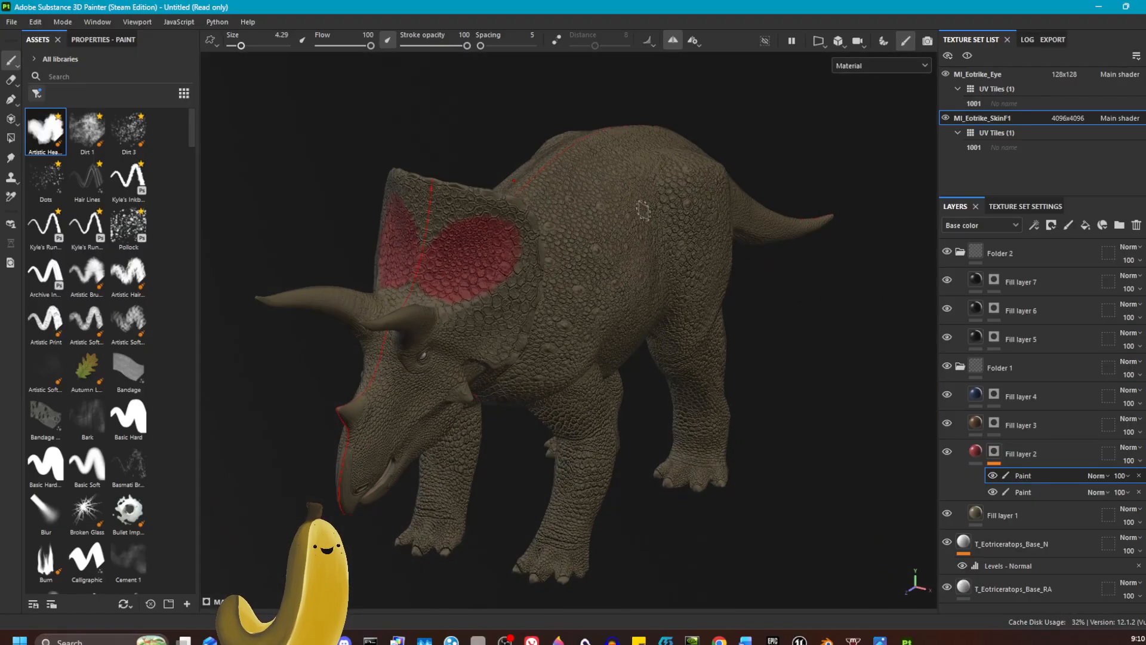
pyautogui.click(992, 492)
pyautogui.moveTo(451, 242)
pyautogui.mouseDown()
pyautogui.moveTo(486, 230)
pyautogui.moveTo(490, 248)
pyautogui.moveTo(462, 253)
pyautogui.mouseUp()
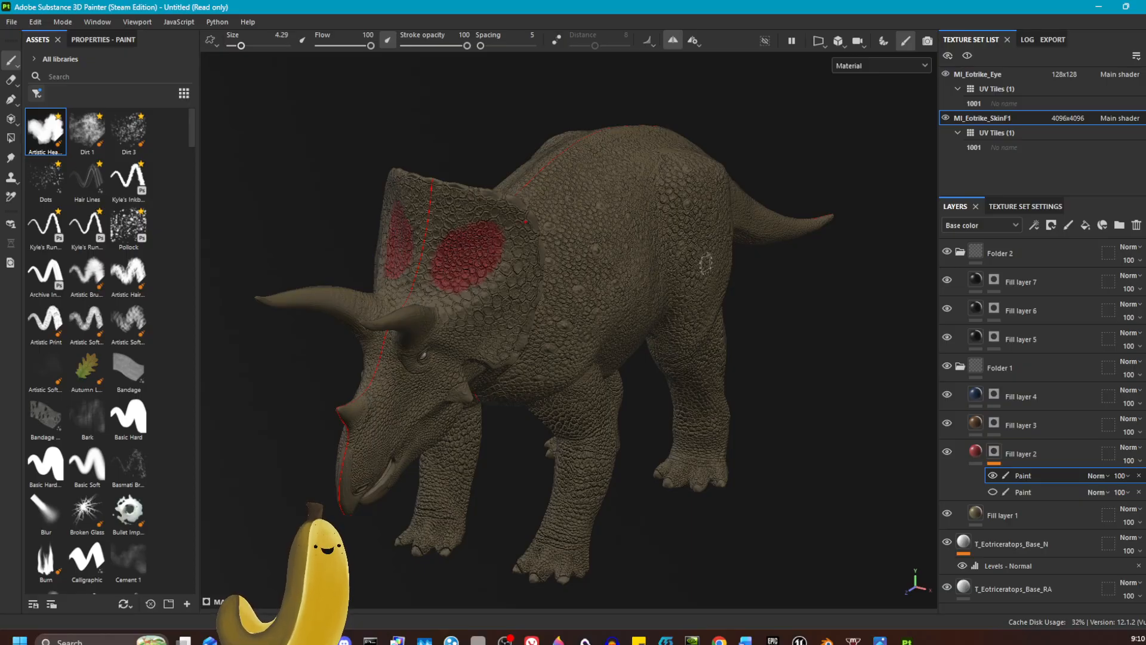
# Step: Smudge the frill patches outward with the "Artistic Hea..." brush at size 12.17, and show the first paint effect again
pyautogui.keyDown('alt'); pyautogui.moveTo(706, 263); pyautogui.dragTo(737, 263); pyautogui.keyUp('alt')
pyautogui.click(10, 158)
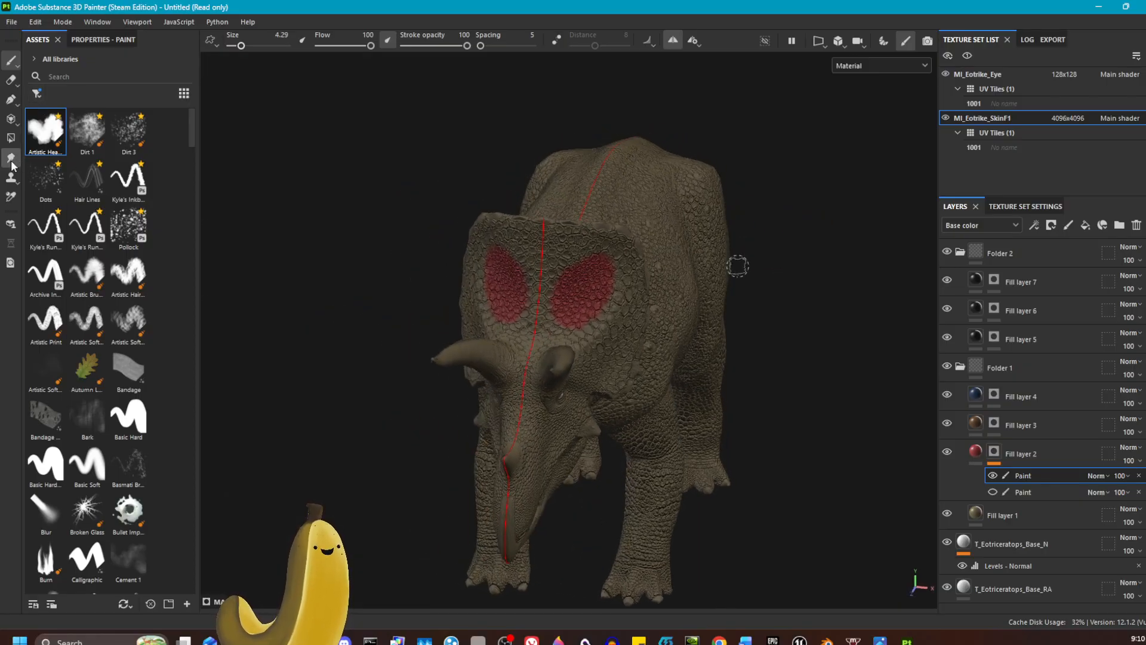
pyautogui.click(45, 131)
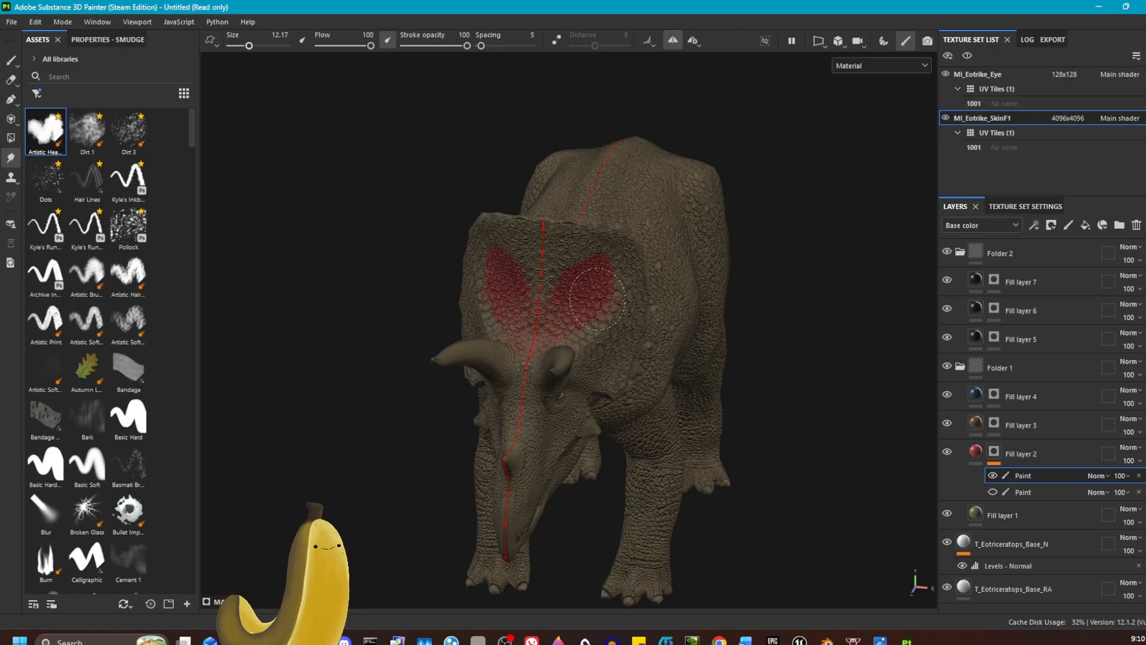
pyautogui.moveTo(596, 298)
pyautogui.mouseDown()
pyautogui.moveTo(608, 257)
pyautogui.moveTo(619, 262)
pyautogui.moveTo(552, 297)
pyautogui.moveTo(527, 285)
pyautogui.moveTo(519, 263)
pyautogui.moveTo(565, 330)
pyautogui.mouseUp()
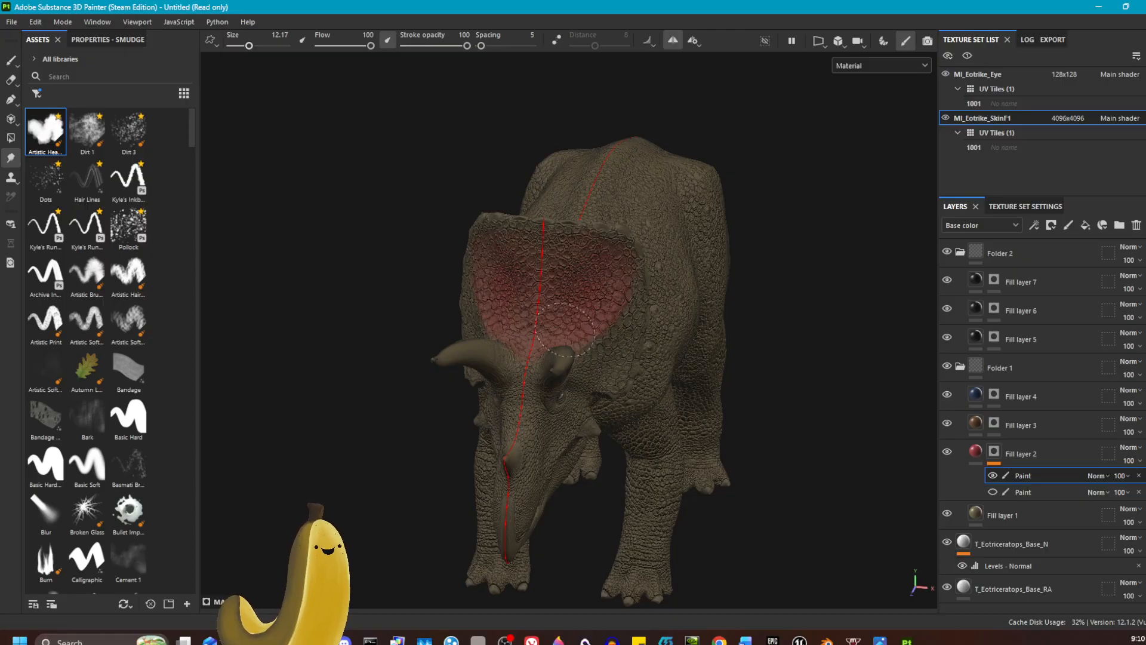
pyautogui.click(992, 491)
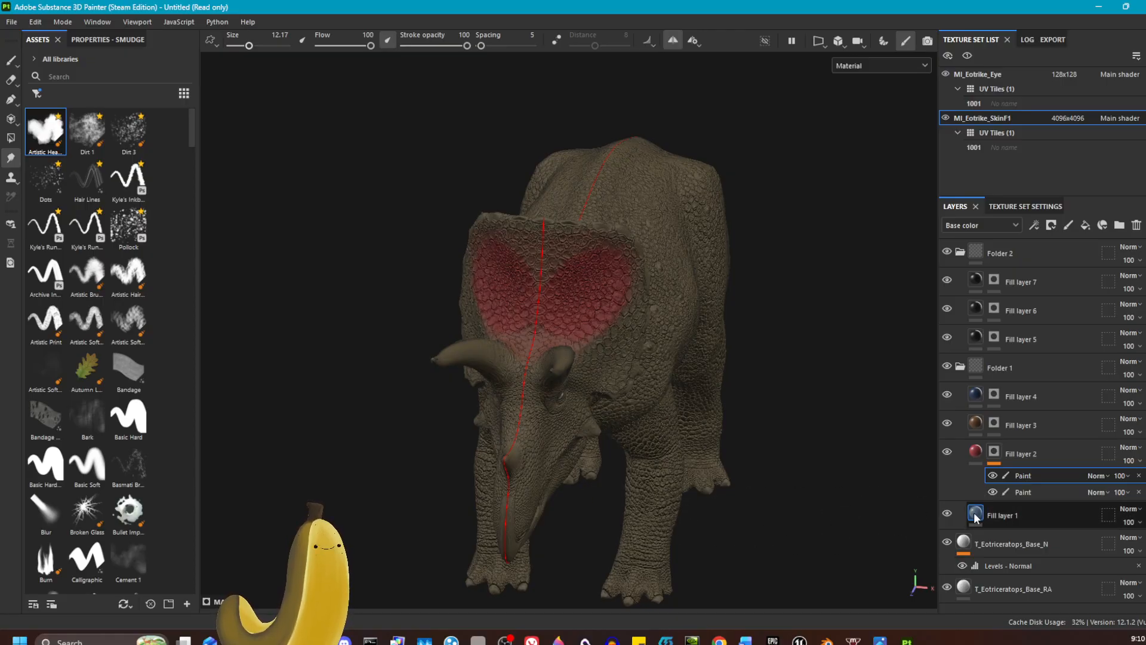
pyautogui.doubleClick(1025, 494)
# Step: Set the base color of Fill layer 2 to a deeper, more saturated red
pyautogui.click(977, 452)
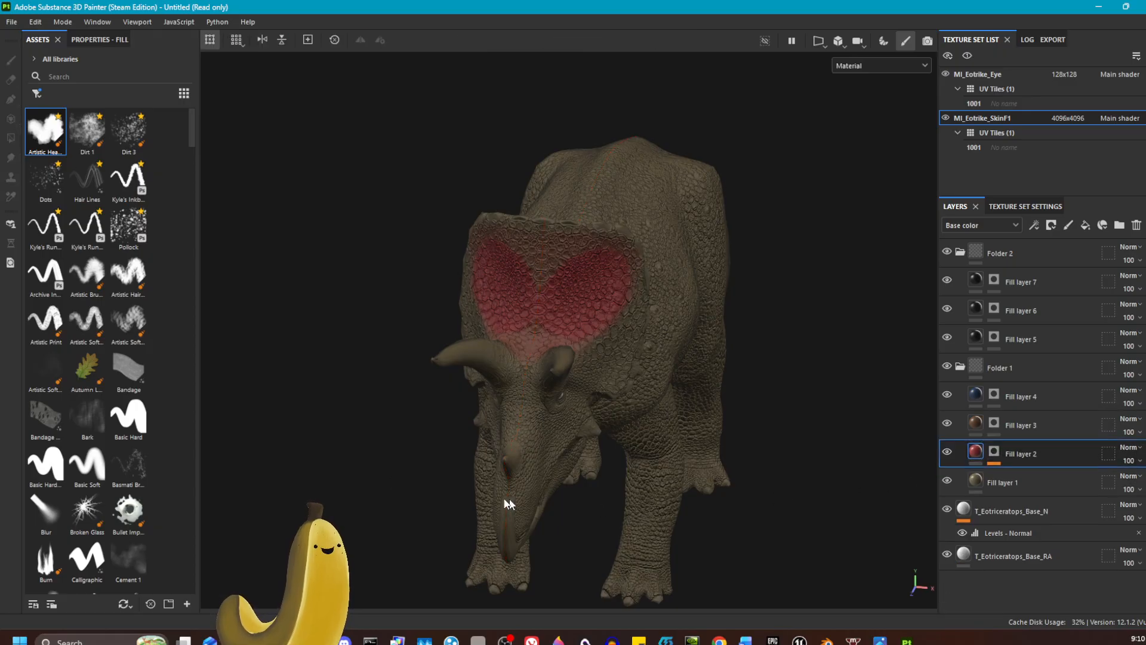
pyautogui.click(99, 39)
pyautogui.click(100, 458)
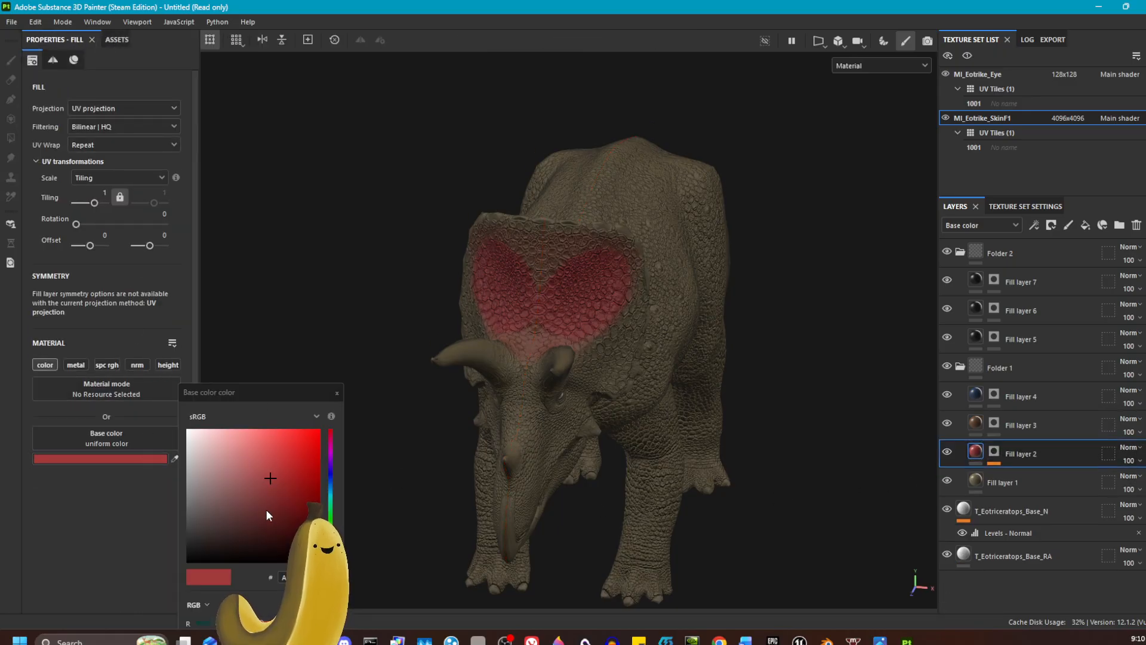
pyautogui.moveTo(267, 509); pyautogui.dragTo(309, 478)
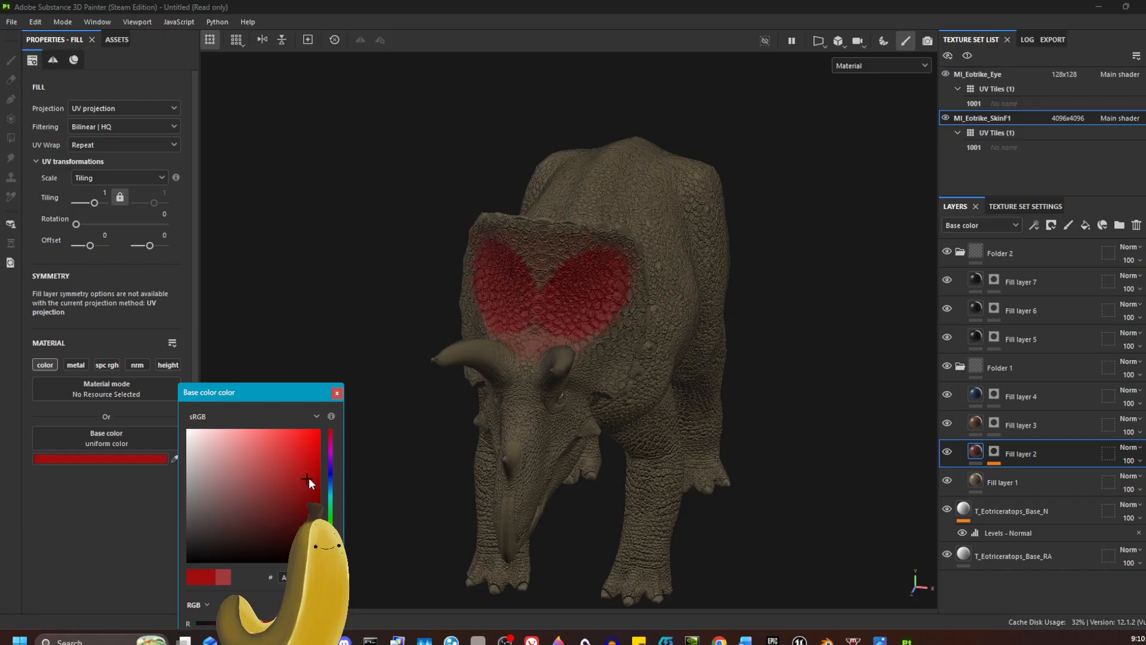
pyautogui.click(337, 392)
# Step: Set the base color of Fill layer 1 to a dark gray-brown
pyautogui.click(976, 481)
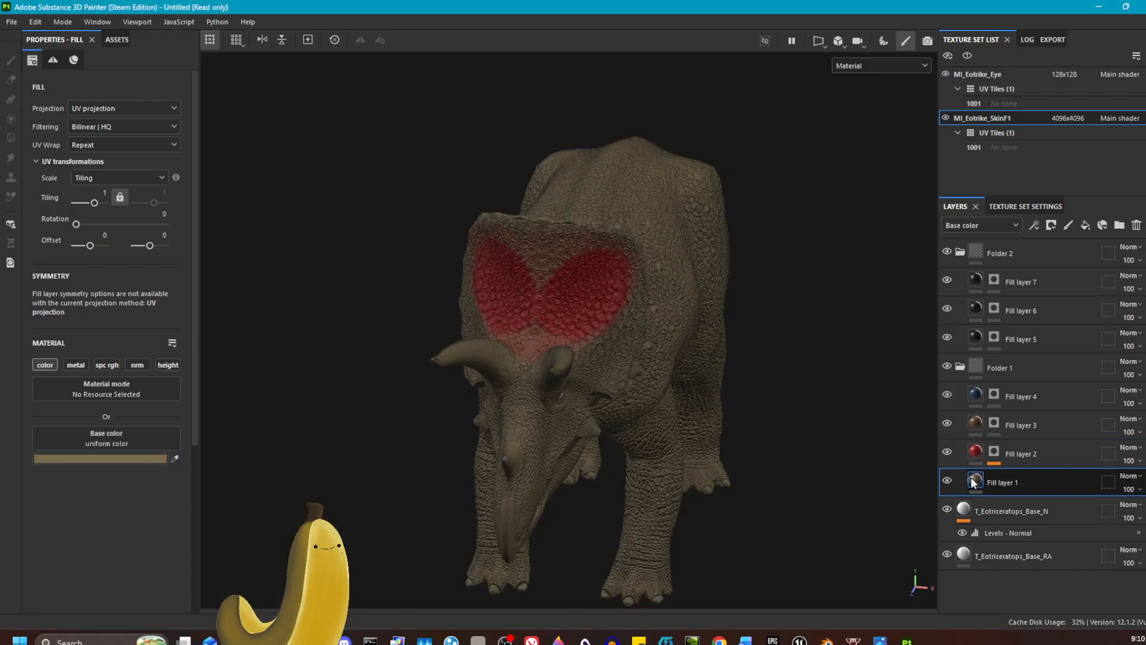
pyautogui.click(143, 459)
pyautogui.click(228, 520)
pyautogui.click(338, 393)
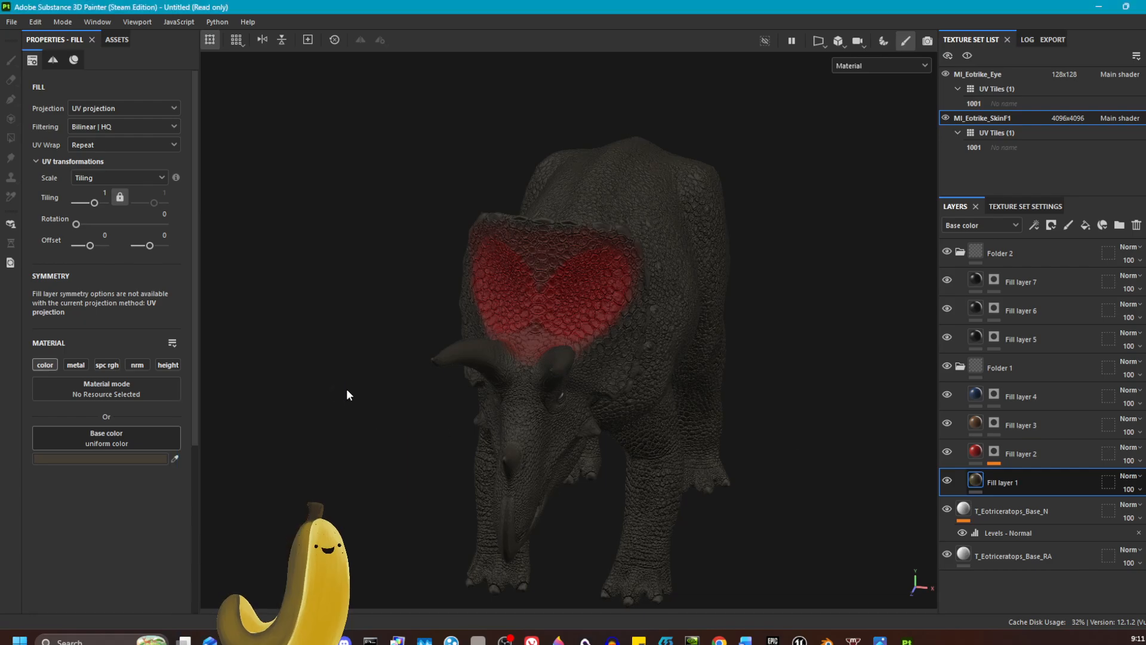
pyautogui.keyDown('alt'); pyautogui.moveTo(346, 391); pyautogui.dragTo(299, 370); pyautogui.keyUp('alt')
# Step: Erase the smudged red around the frill patches in Fill layer 2's mask with the Eraser at size 10
pyautogui.click(995, 452)
pyautogui.click(1020, 490)
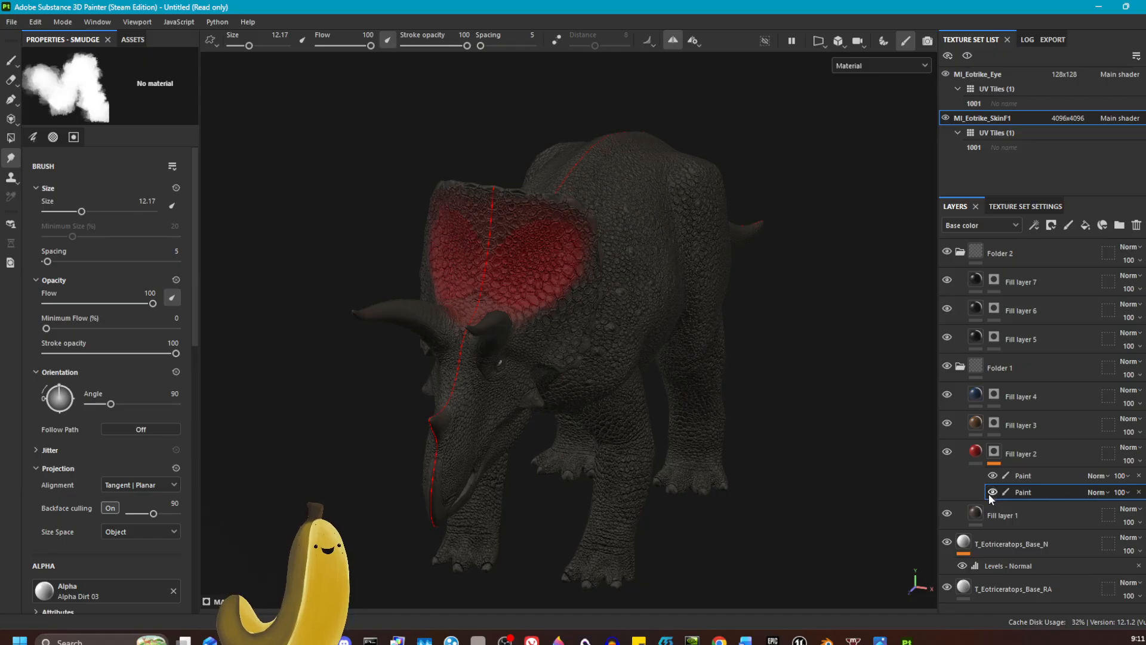
pyautogui.click(1027, 474)
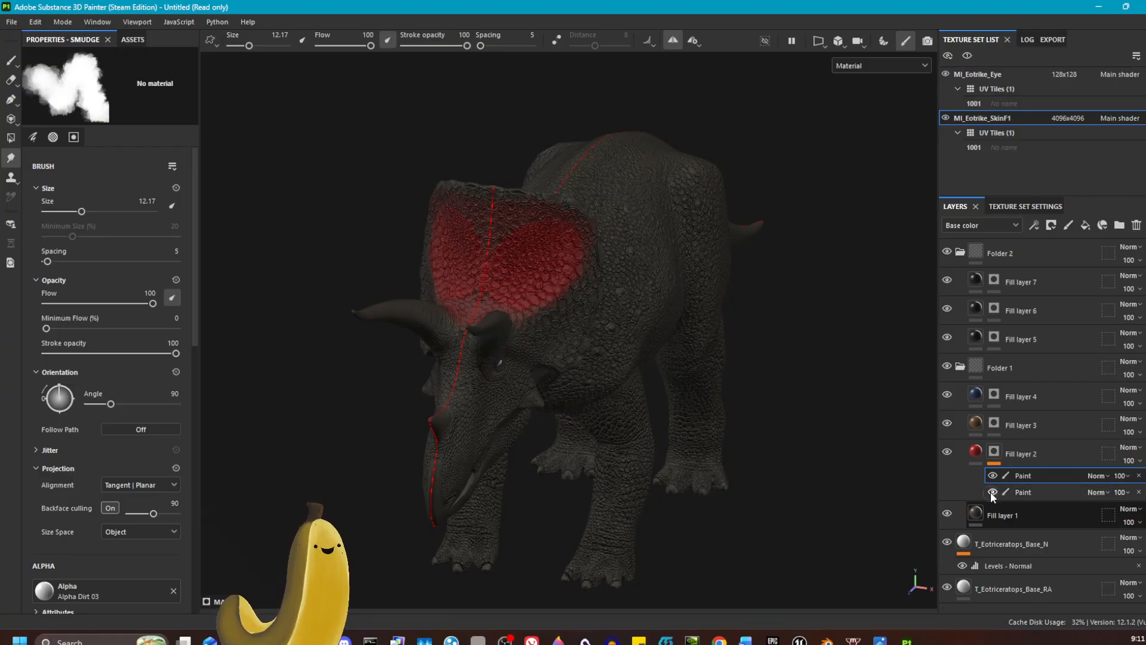
pyautogui.click(1015, 492)
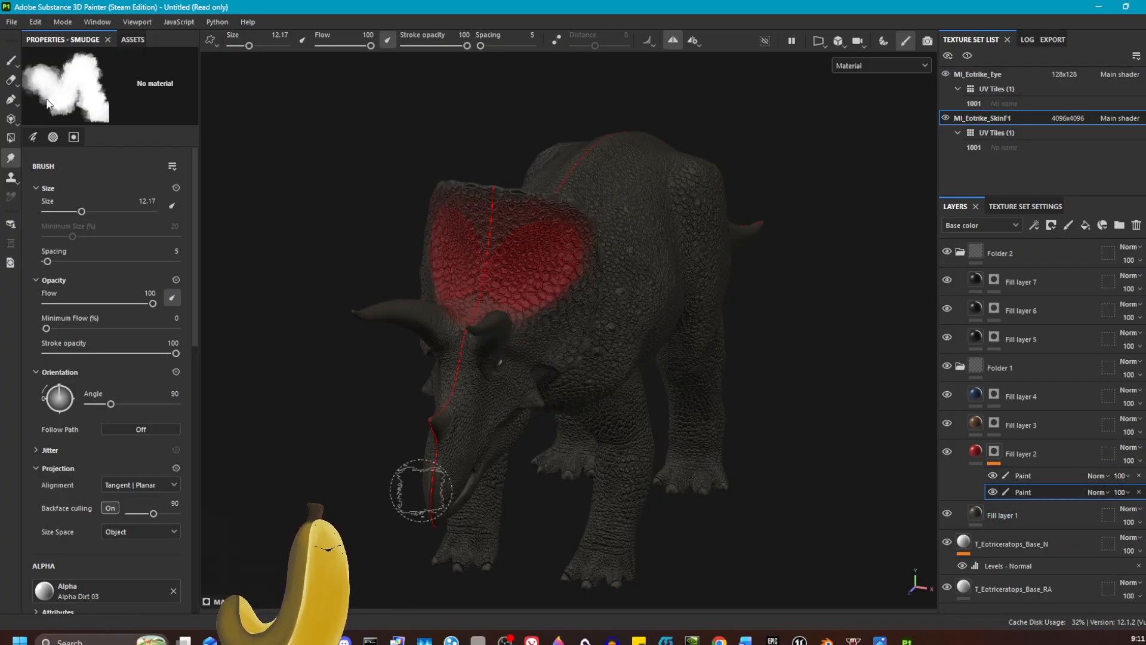
pyautogui.click(11, 80)
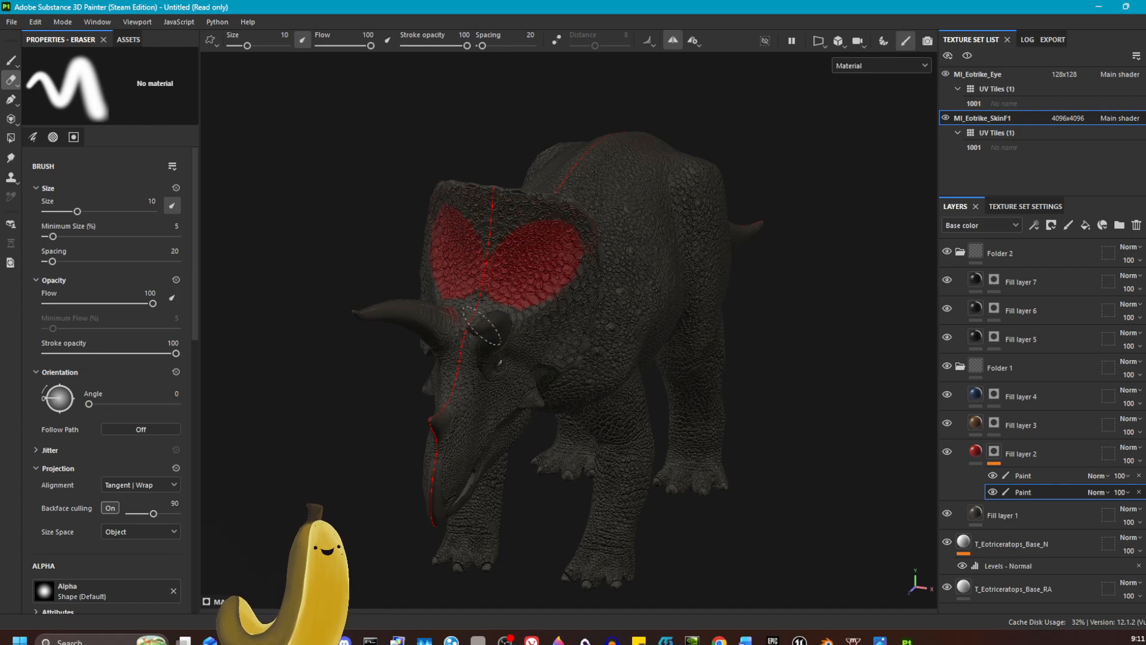
# Step: Switch the main shader to pbr-car-paint in the shader settings
pyautogui.keyDown('alt'); pyautogui.moveTo(773, 478); pyautogui.dragTo(683, 481); pyautogui.keyUp('alt')
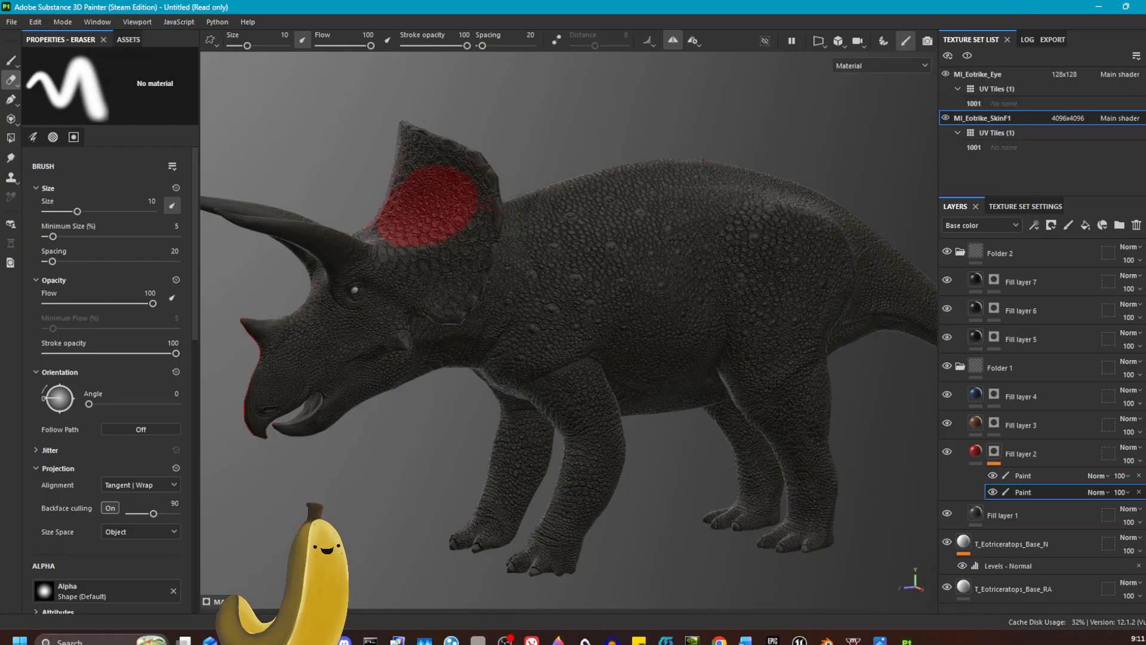
pyautogui.click(1145, 61)
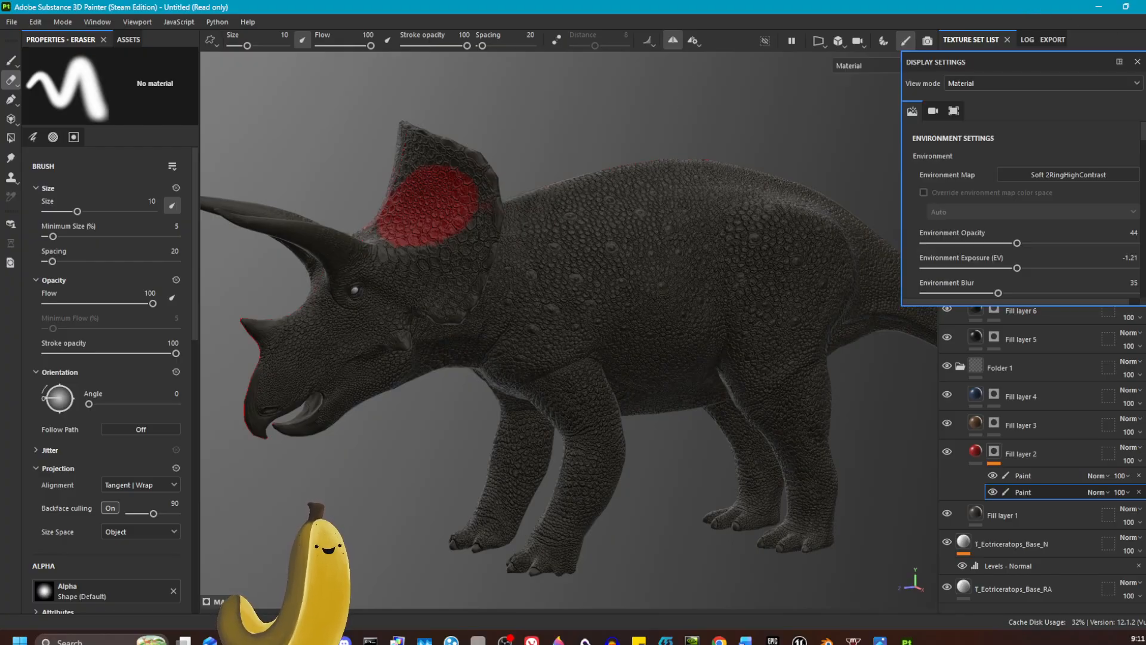
pyautogui.click(1145, 80)
pyautogui.click(1097, 116)
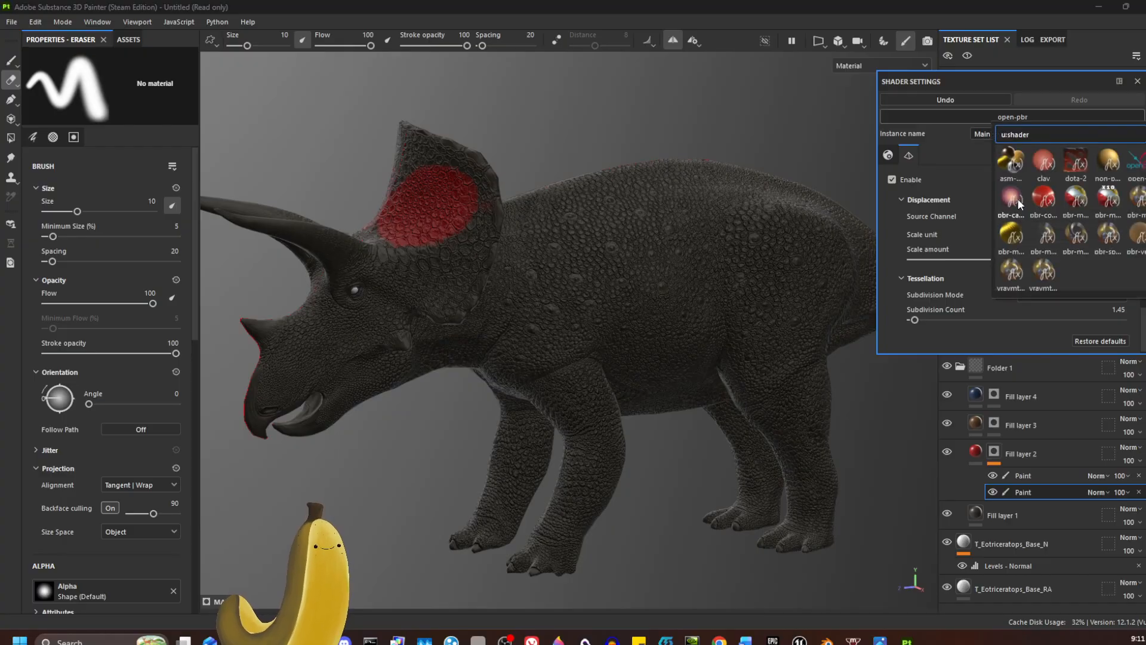
pyautogui.click(1013, 199)
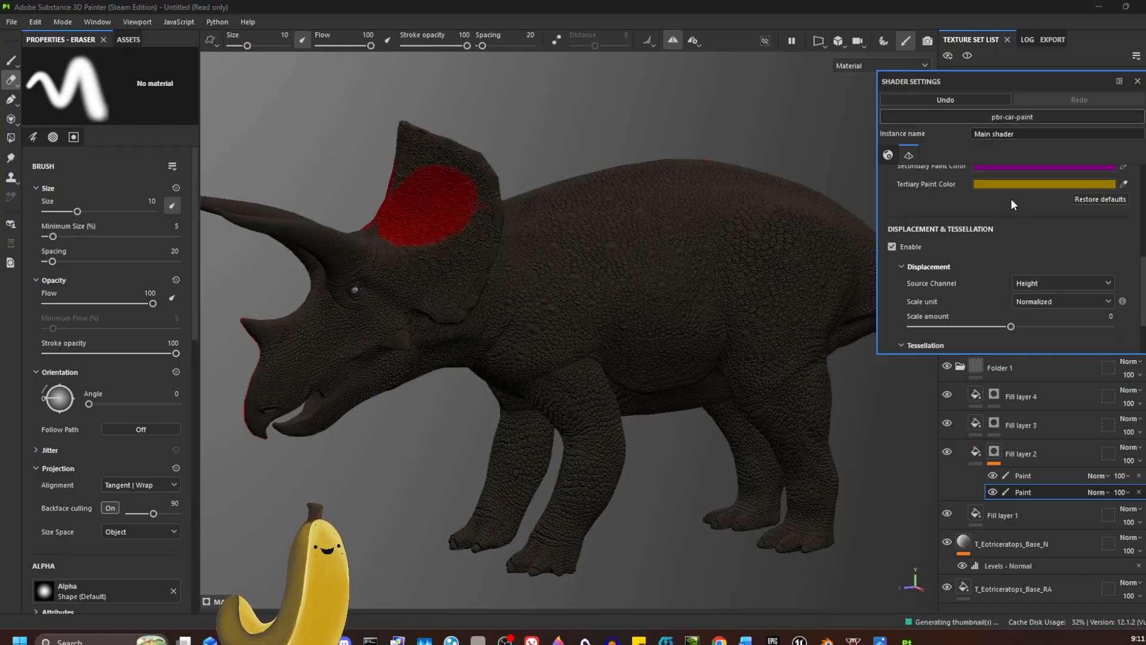
pyautogui.keyDown('alt'); pyautogui.moveTo(569, 399); pyautogui.dragTo(635, 391); pyautogui.keyUp('alt')
# Step: Examine the triceratops colors in the Base color channel view, close the shader settings and return to the Material view
pyautogui.click(860, 67)
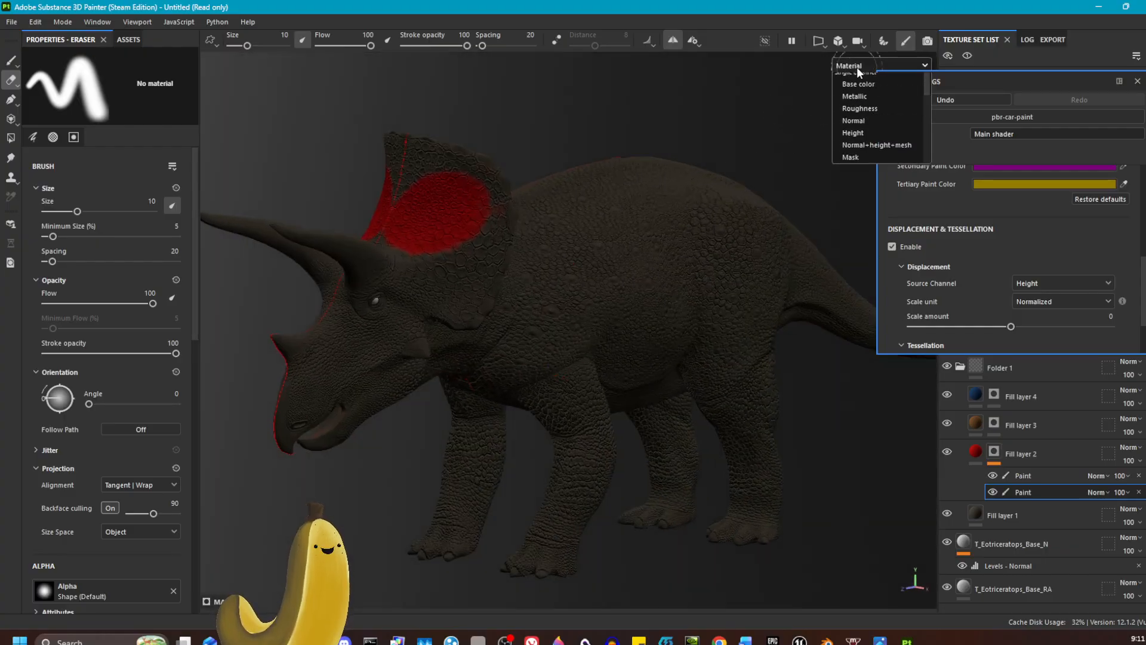
pyautogui.click(859, 119)
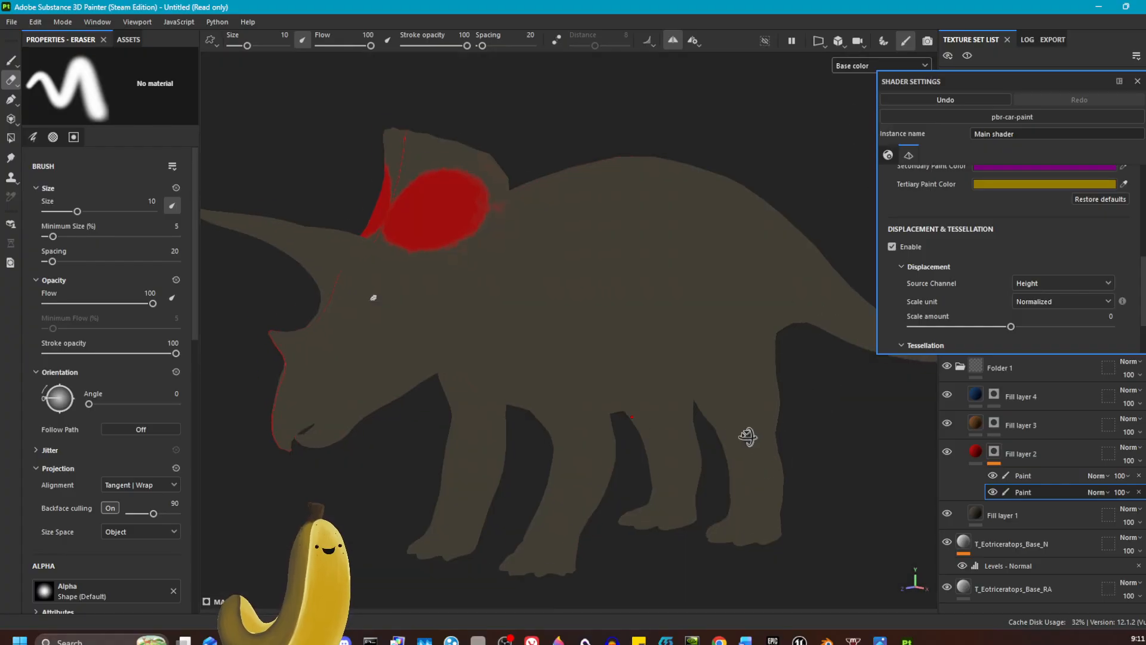
pyautogui.moveTo(765, 447)
pyautogui.keyDown('alt'); pyautogui.mouseDown()
pyautogui.moveTo(561, 428)
pyautogui.moveTo(829, 435)
pyautogui.moveTo(696, 436)
pyautogui.mouseUp(); pyautogui.keyUp('alt')
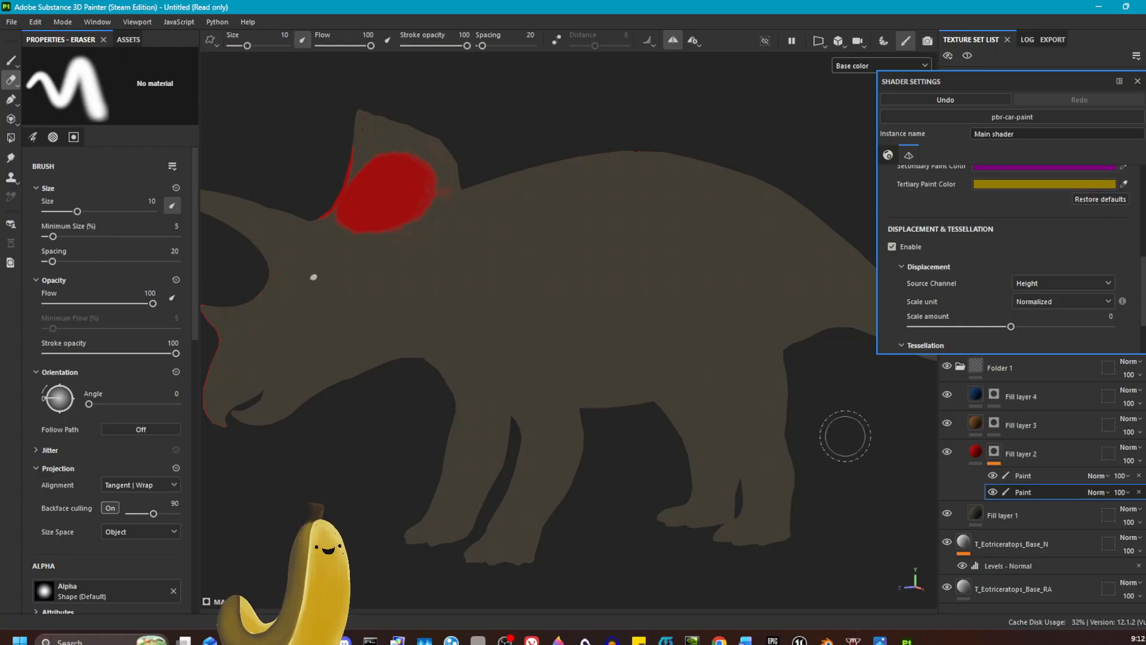
pyautogui.click(1137, 81)
pyautogui.click(889, 73)
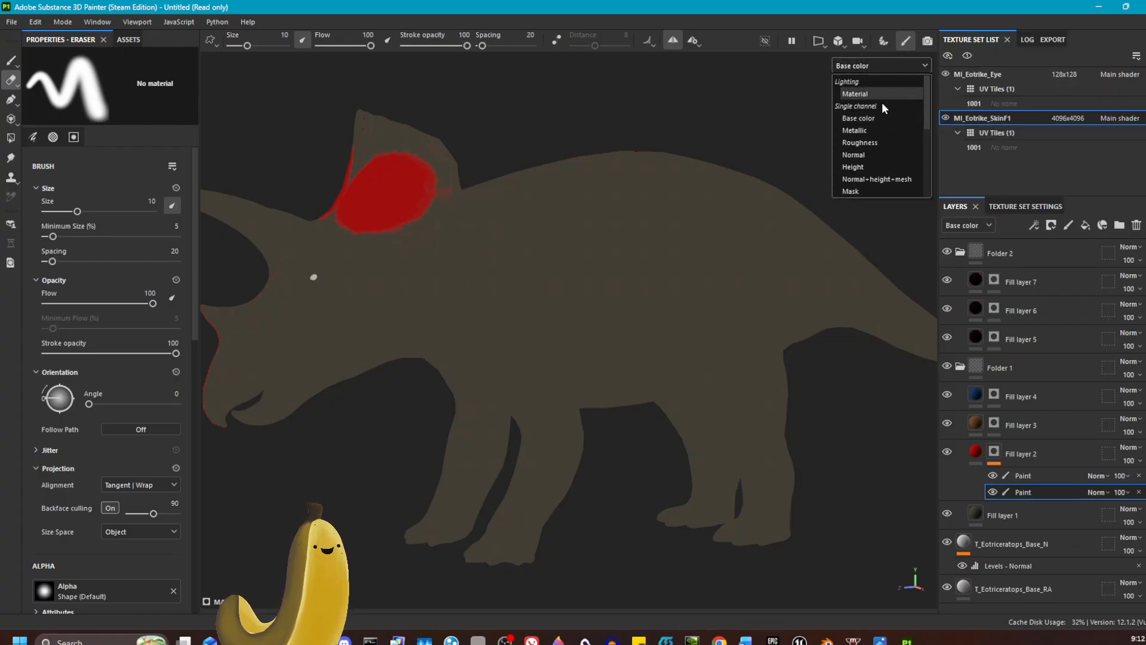
pyautogui.click(883, 96)
pyautogui.keyDown('alt'); pyautogui.moveTo(608, 344); pyautogui.dragTo(671, 334); pyautogui.keyUp('alt')
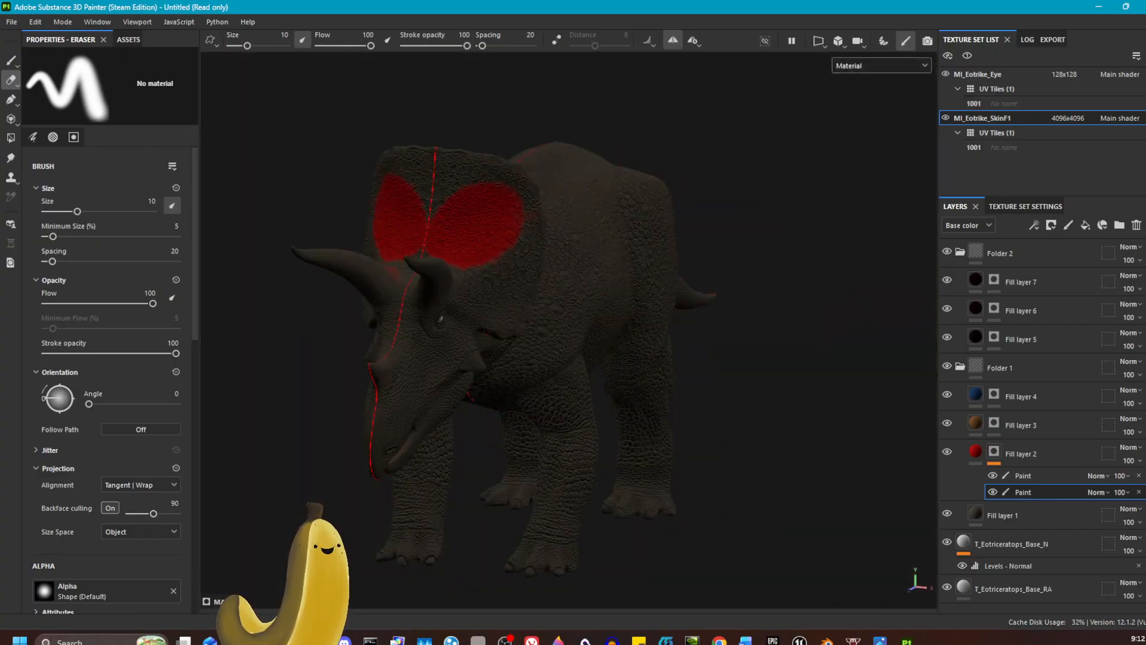